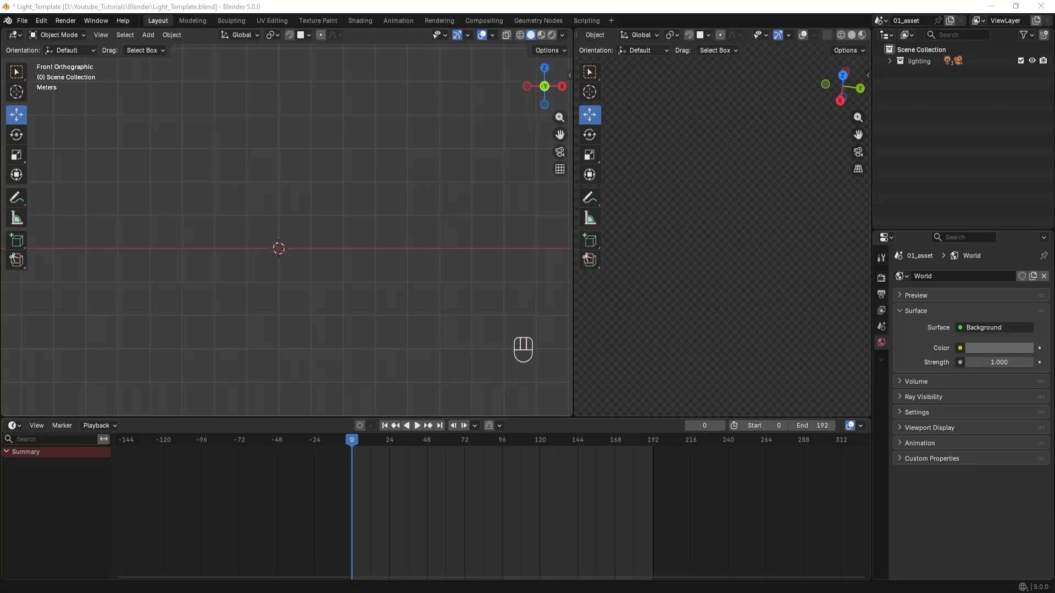
View the Light Template download page in the browser at full size and close it.
left_click_drag(1054, 33, 396, 108)
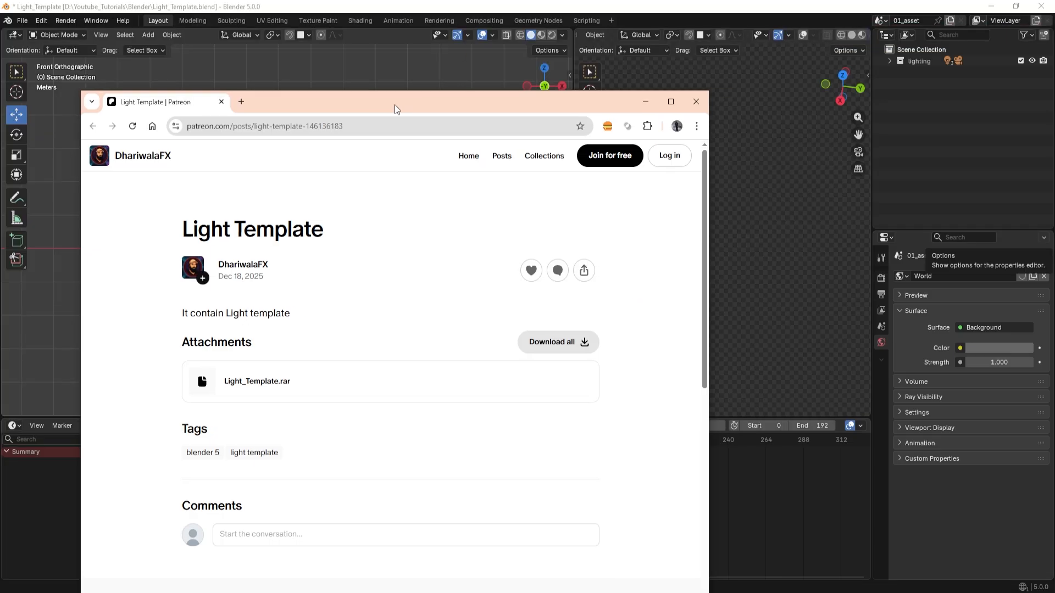
double_click(397, 109)
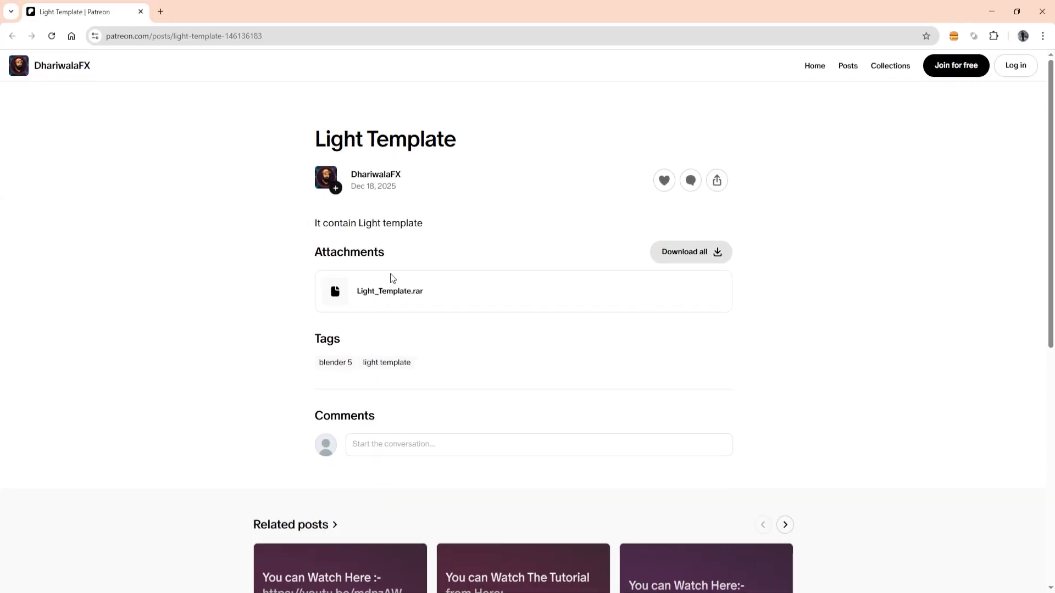
left_click(1041, 12)
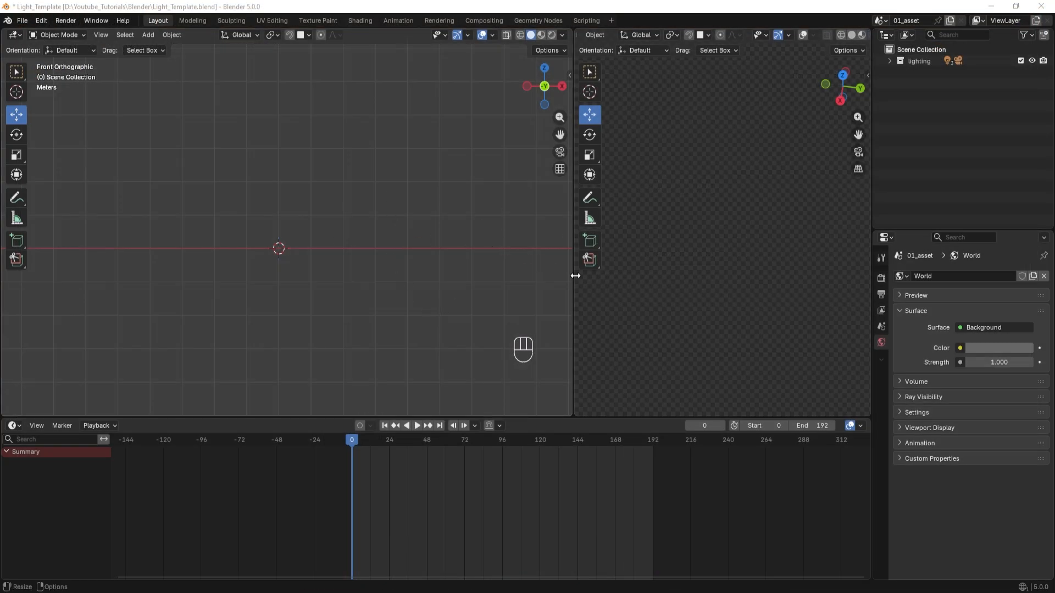
Narrow the front-view viewport slightly and add a cube mesh at the world origin.
left_click_drag(574, 276, 549, 277)
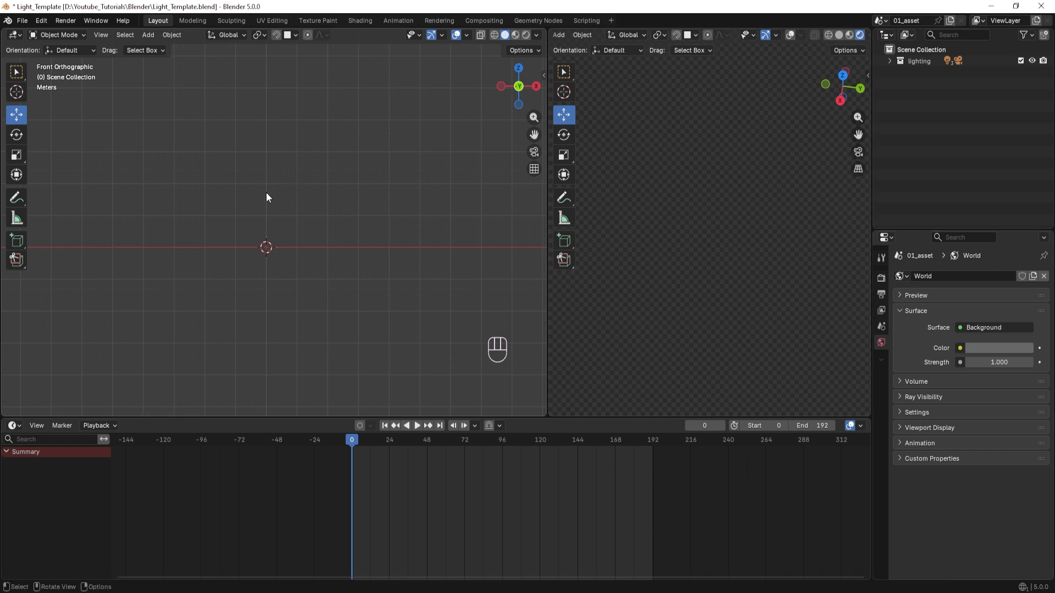
middle_click_drag(247, 207, 292, 195, "shift")
key("shift+a")
mouse_move(290, 192)
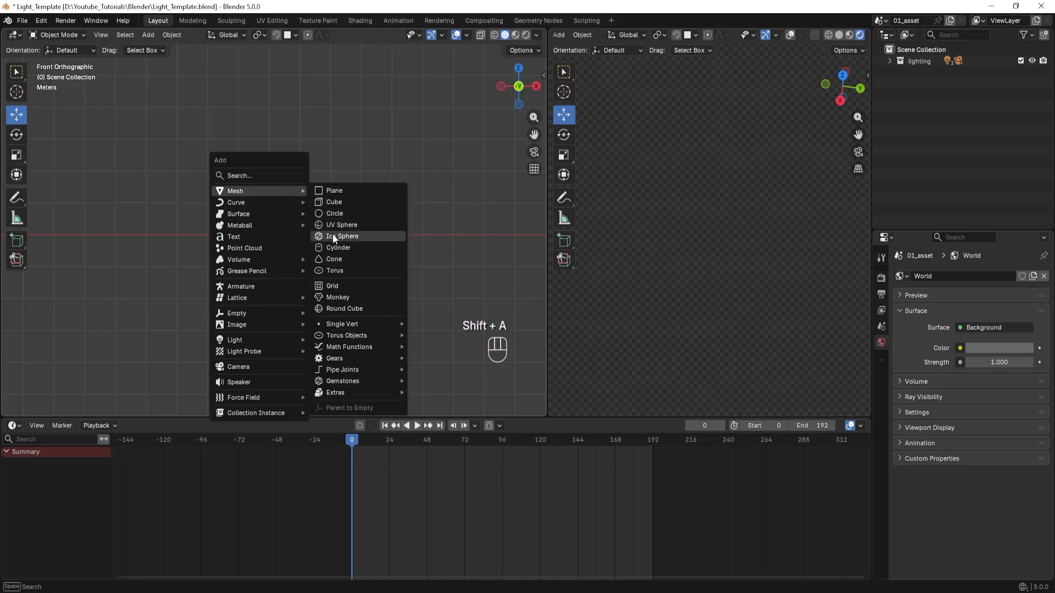
left_click(330, 207)
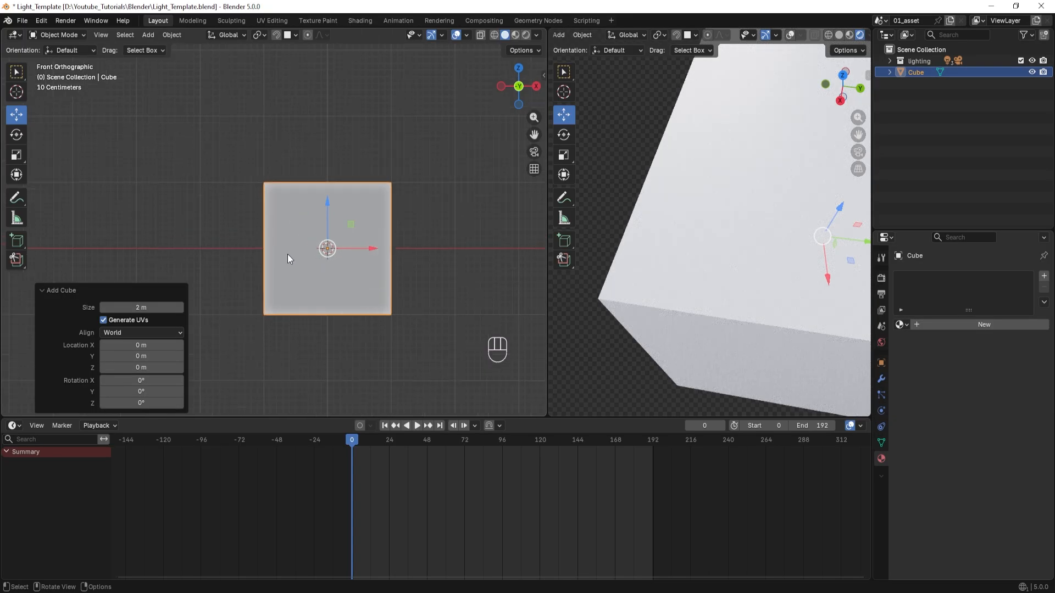
Show the second viewport through the camera with solid shading.
key("KP_0")
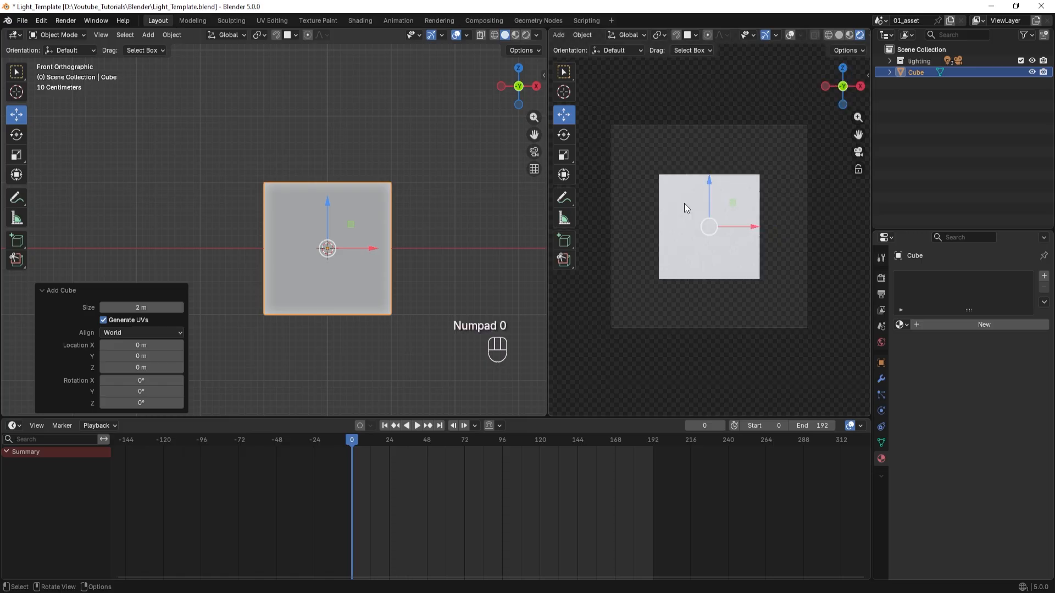
left_click(839, 35)
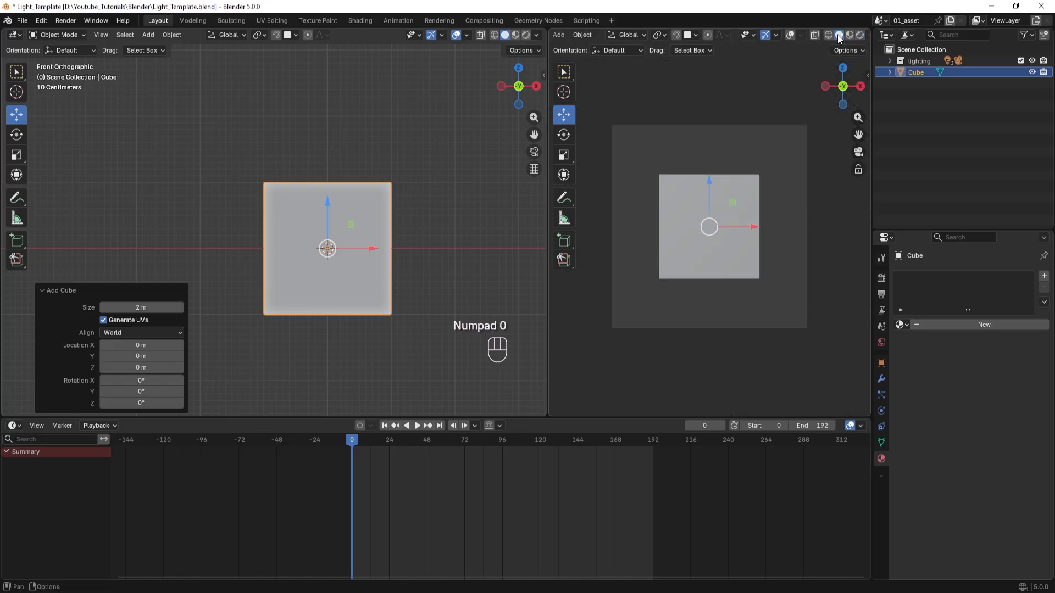
Give the cube a level 2 subdivision surface and display its modifier settings.
scroll(304, 242, "up", 3)
middle_click_drag(303, 243, 226, 194, "shift")
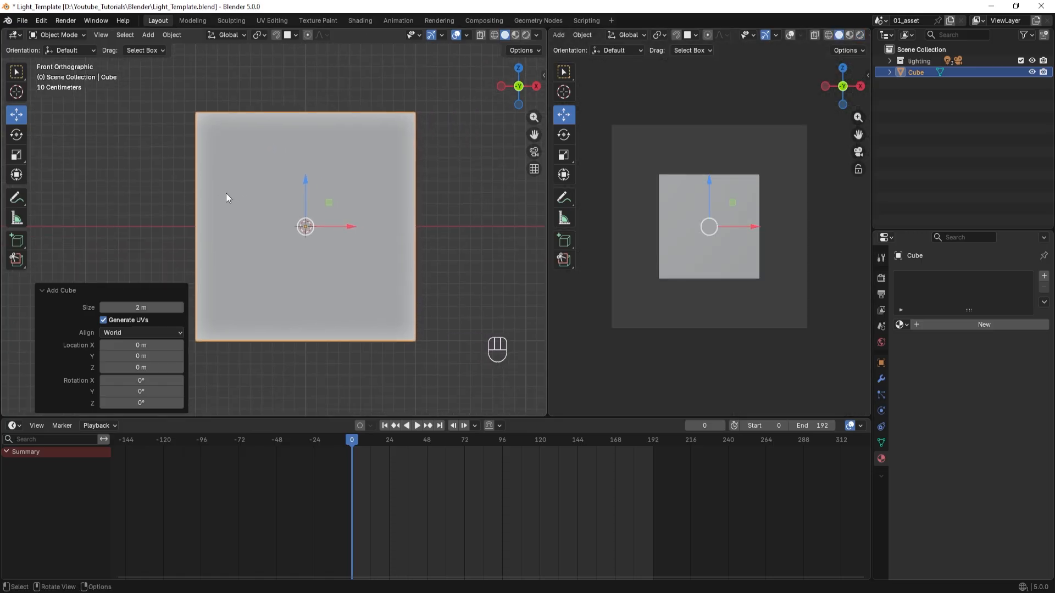
key("ctrl+2")
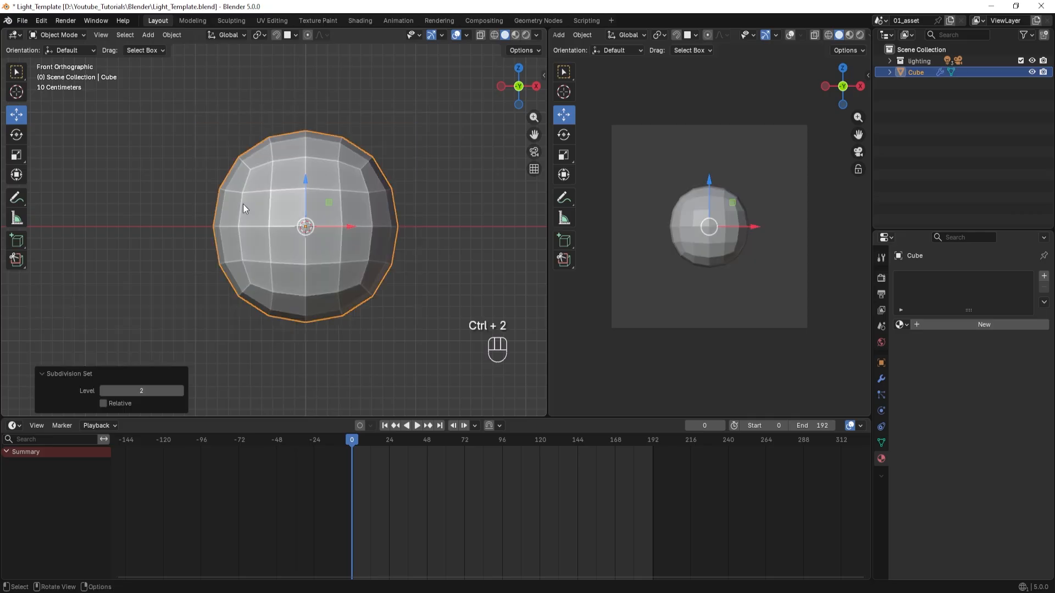
left_click(881, 379)
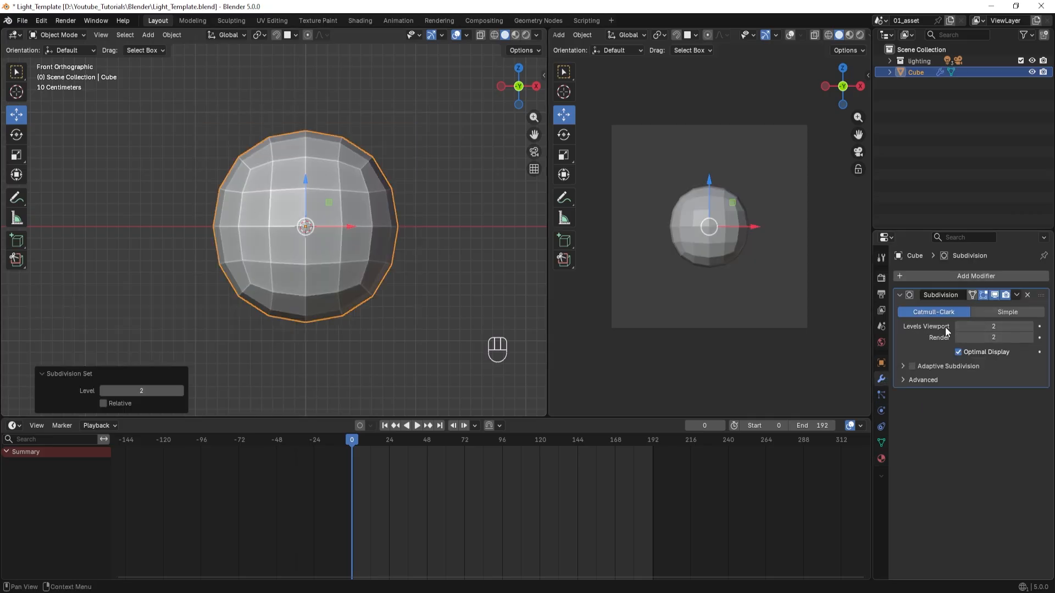
Stretch the subdivided cube along the global X axis by a factor of 1.5.
middle_click_drag(430, 253, 408, 236, "shift")
key("s")
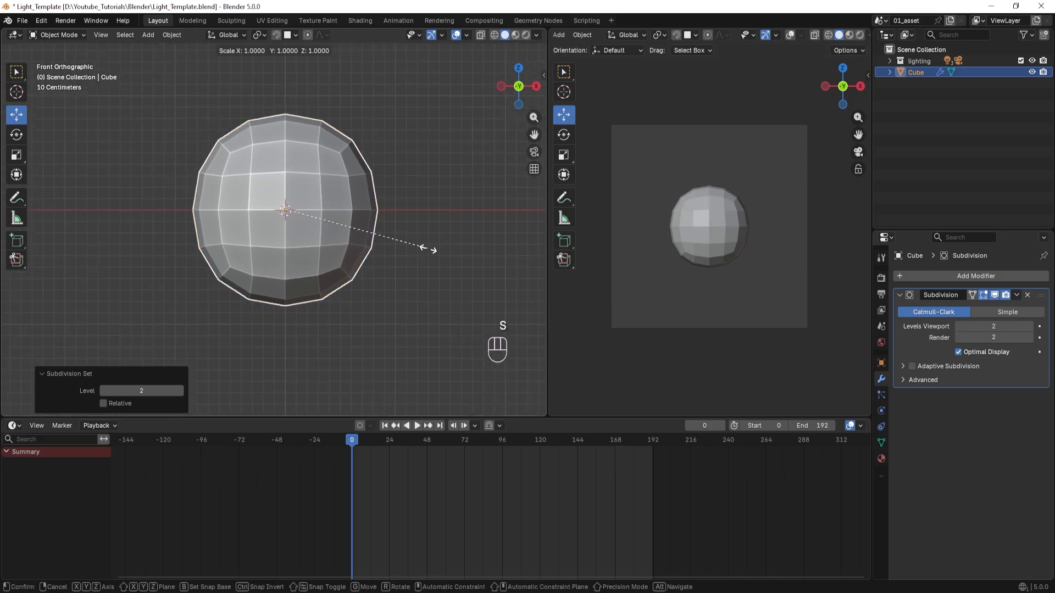
key("x")
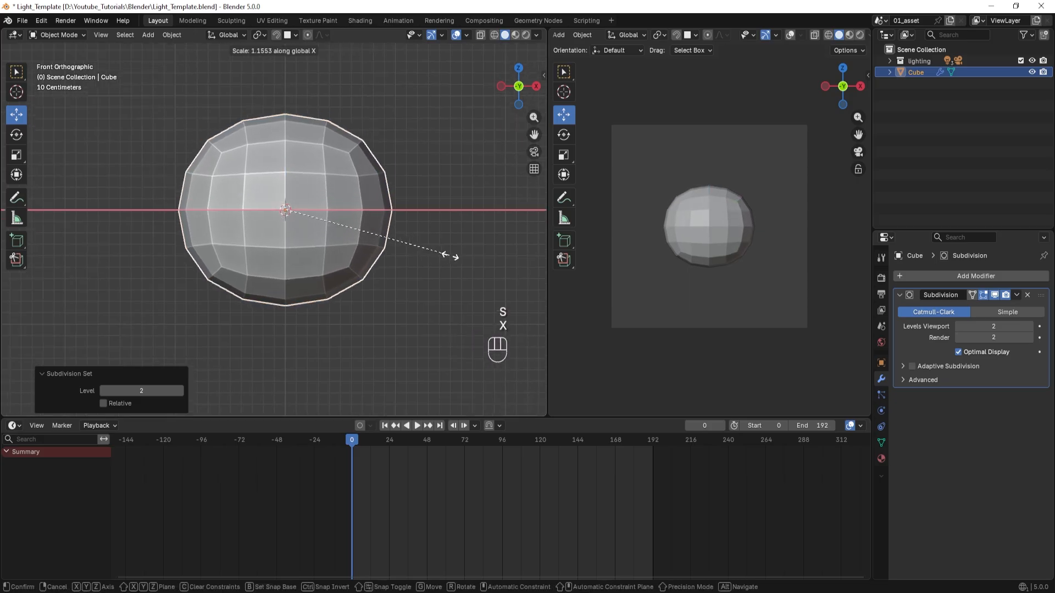
left_click(483, 258)
scroll(418, 256, "down", 3)
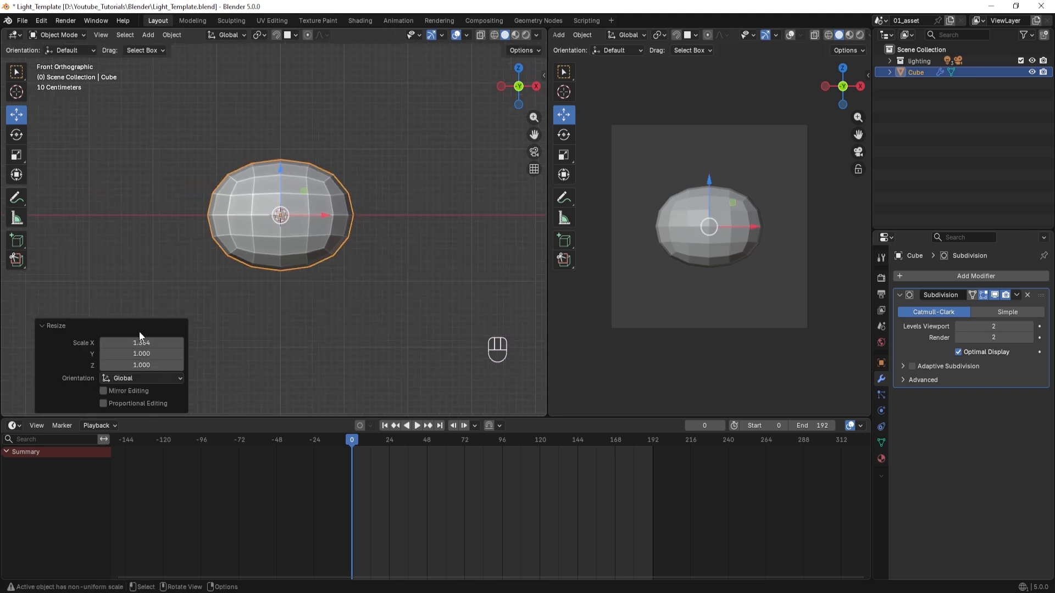
left_click(172, 343)
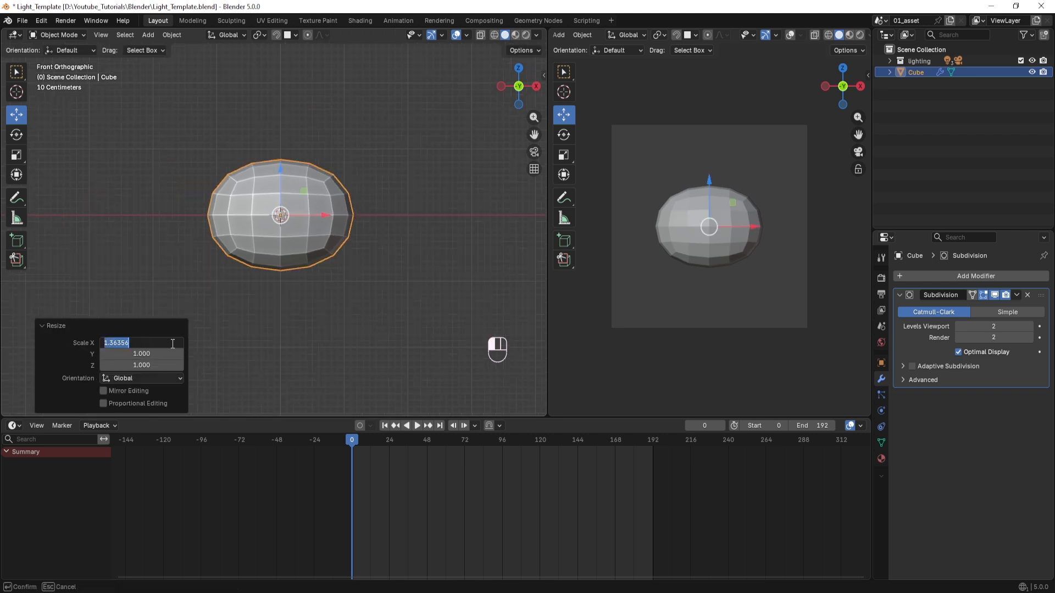
type("1.5")
key("Return")
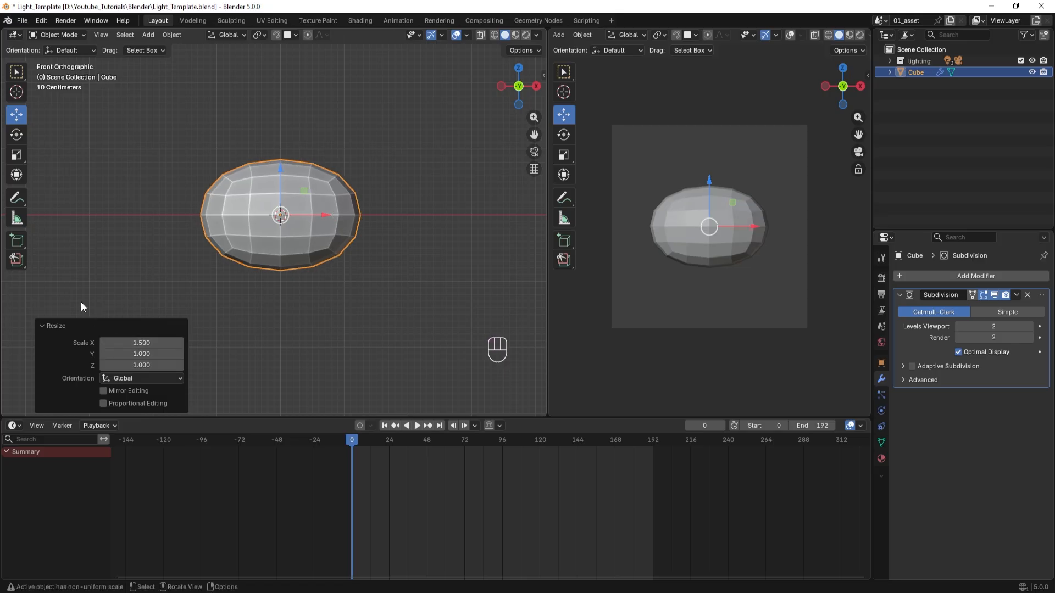
Stretch the subdivided cube along the global Z axis by a factor of 1.2.
scroll(303, 283, "right", 2, "shift")
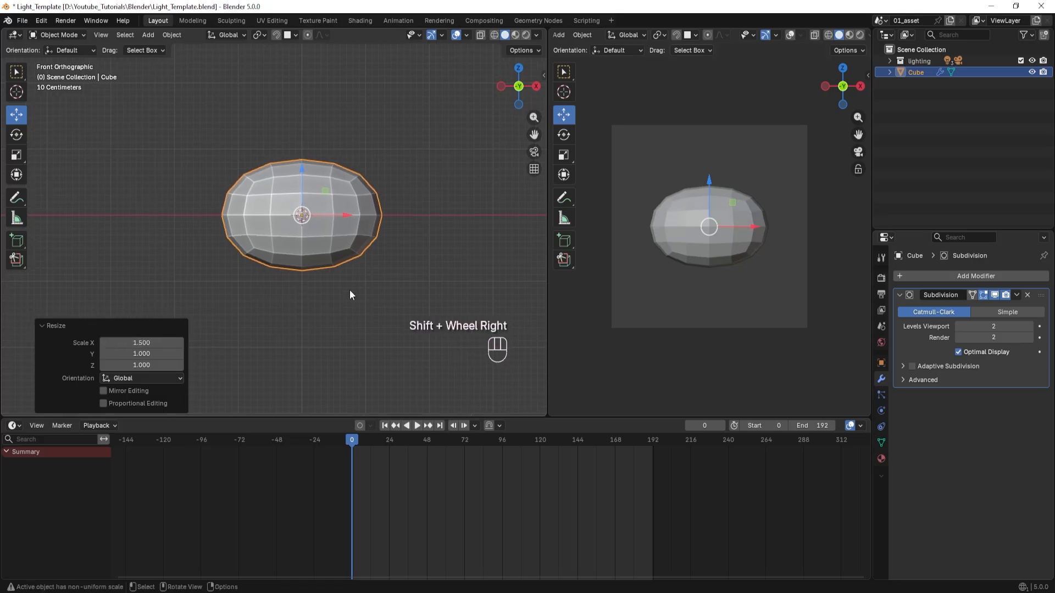
key("s")
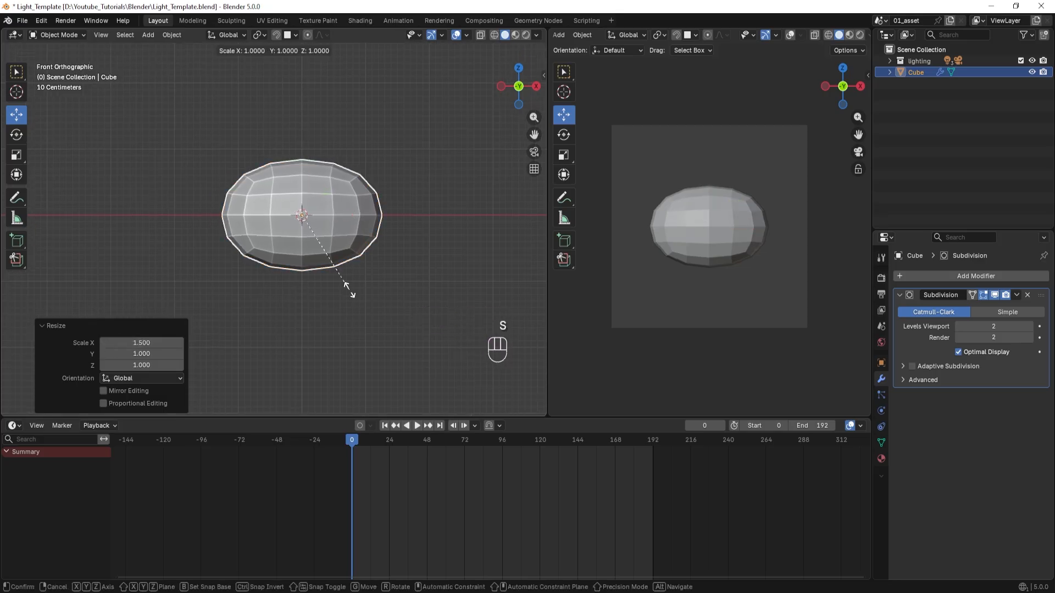
key("z")
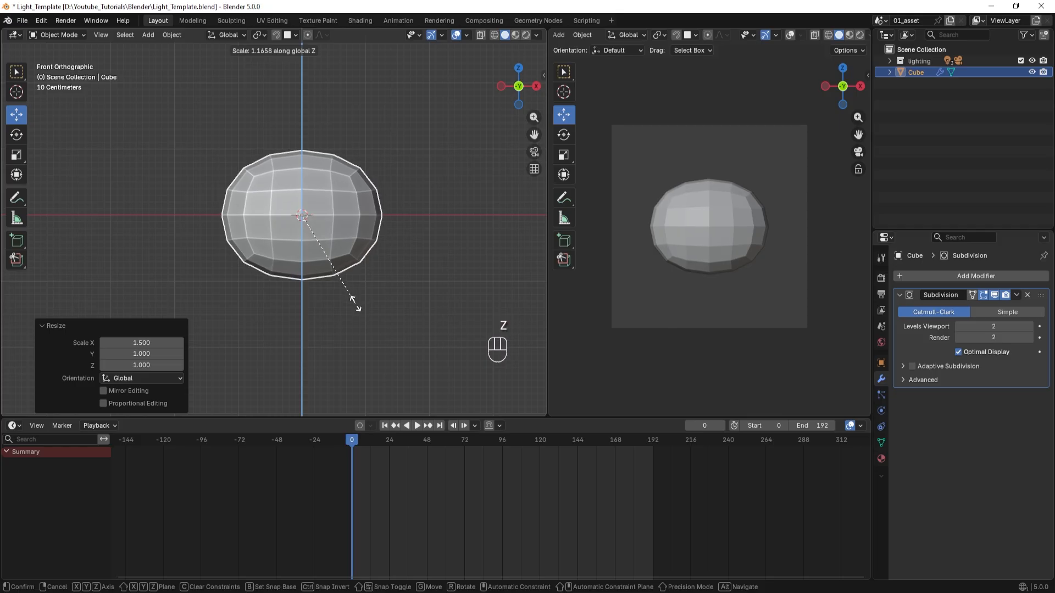
left_click(356, 311)
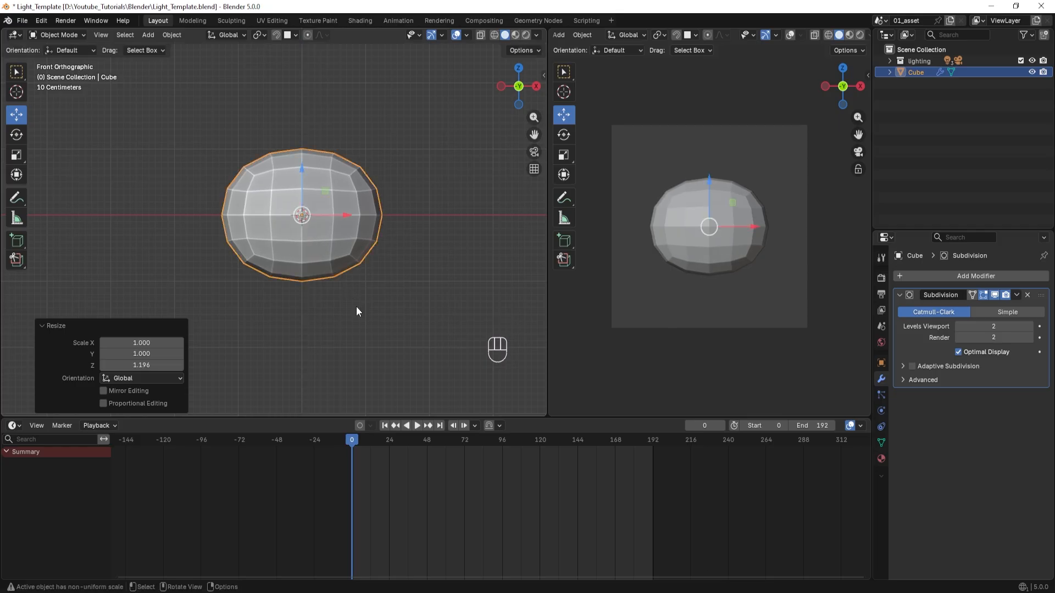
left_click(141, 366)
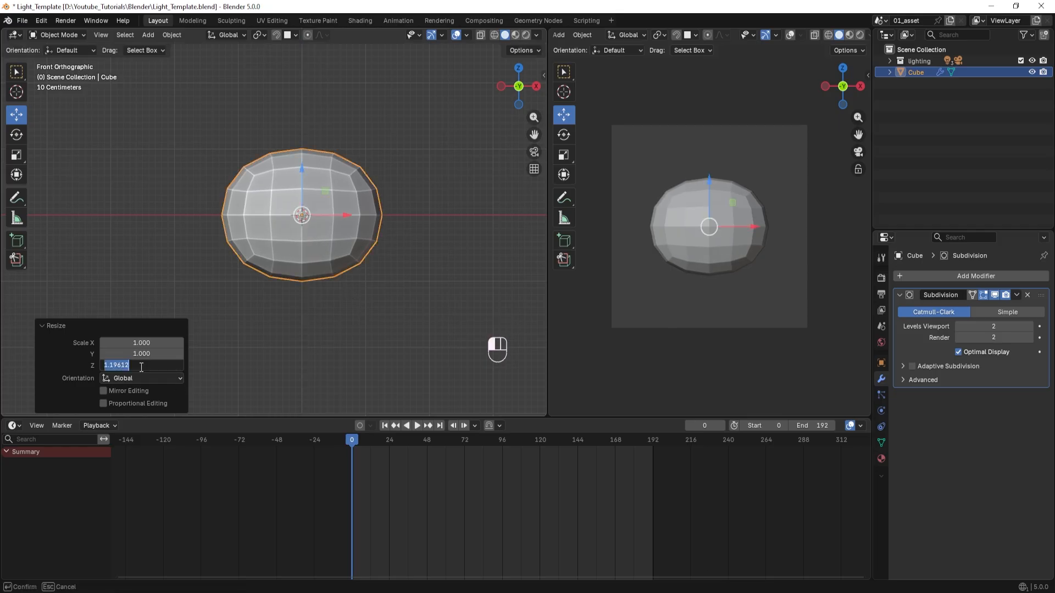
key("Return")
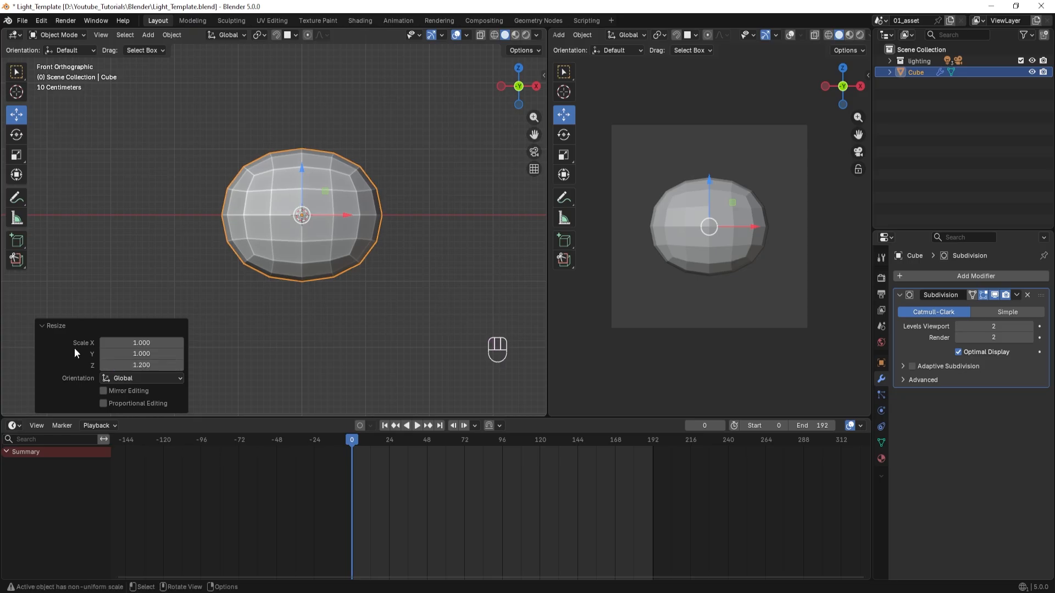
Enter Edit Mode on the stretched cube.
scroll(324, 289, "right", 3, "shift")
middle_click_drag(315, 282, 361, 271, "shift")
scroll(340, 270, "up", 2)
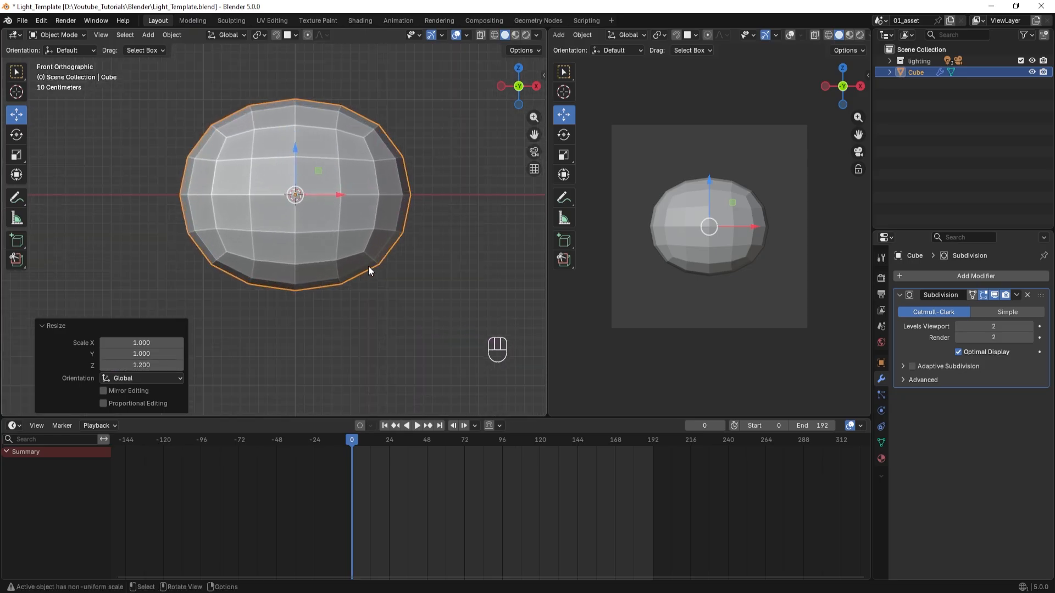
key("Tab")
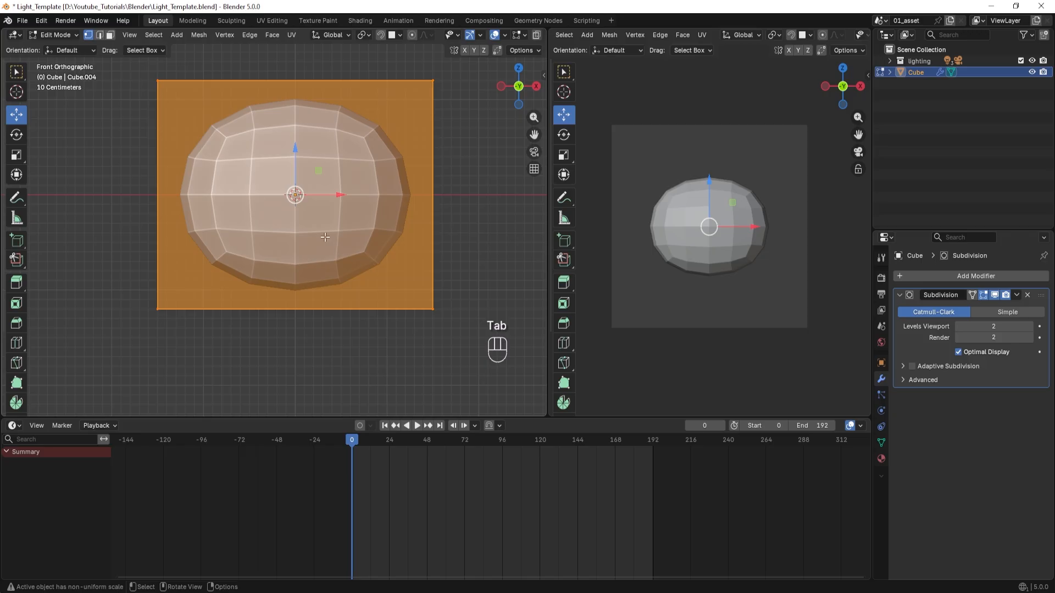
key("ctrl")
key("ctrl+r")
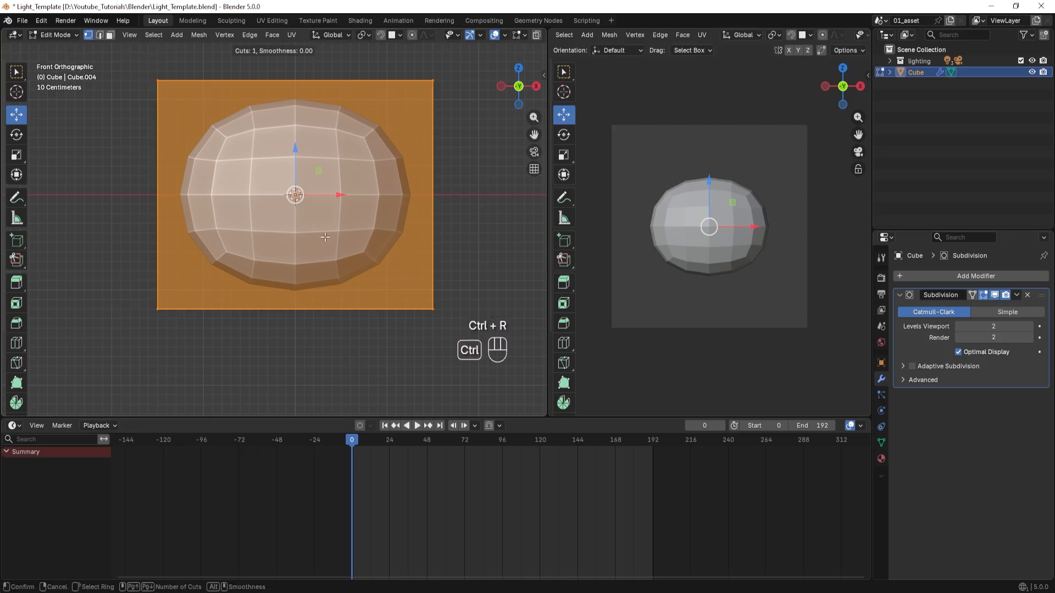
key("ctrl+r")
left_click(195, 193)
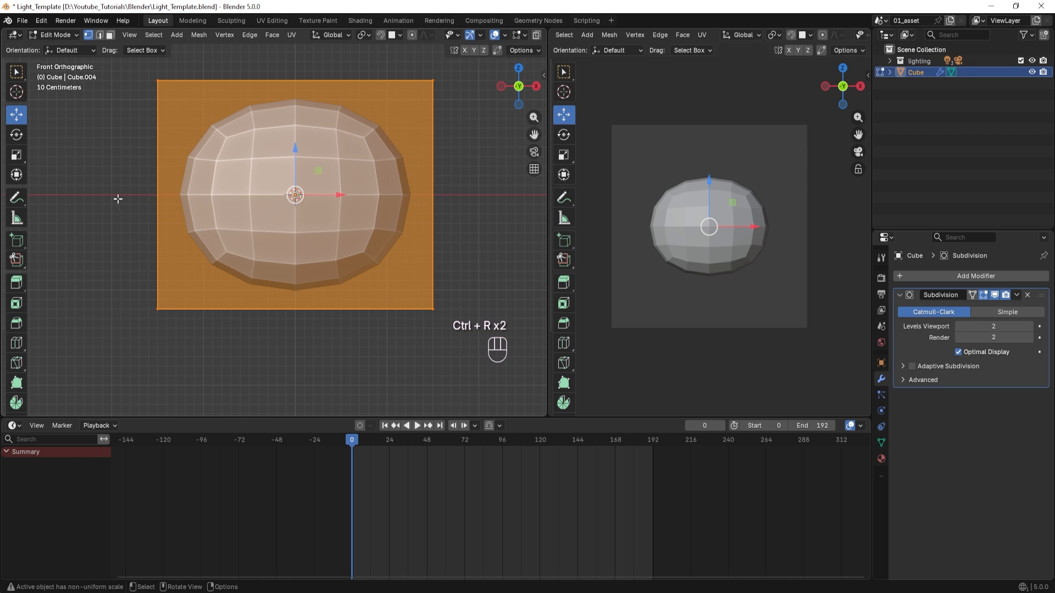
Add a single horizontal loop cut around the cube, centred at mid-height without any slide.
key("ctrl+r")
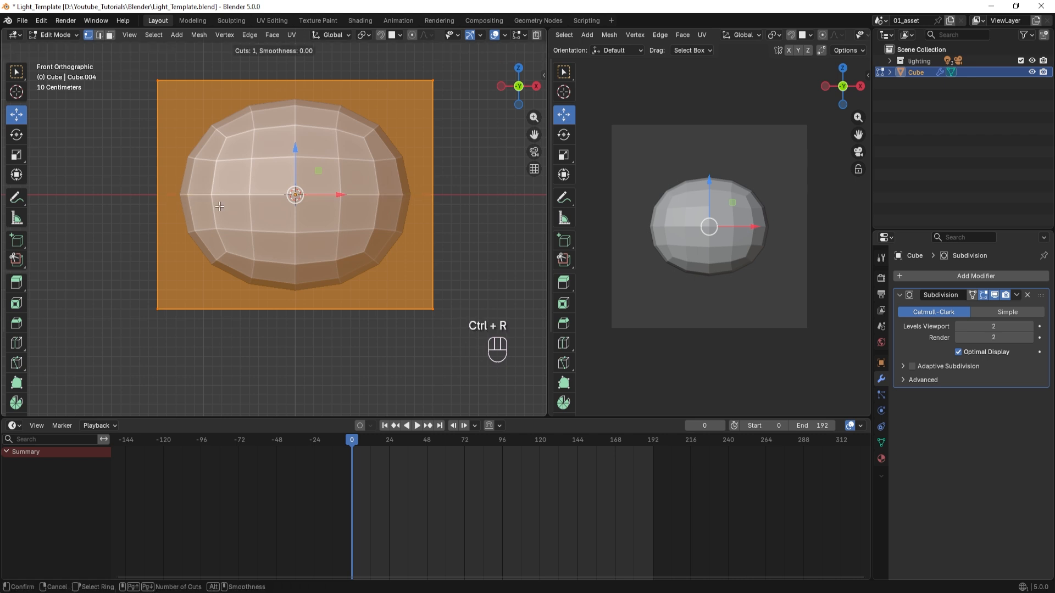
left_click(142, 190)
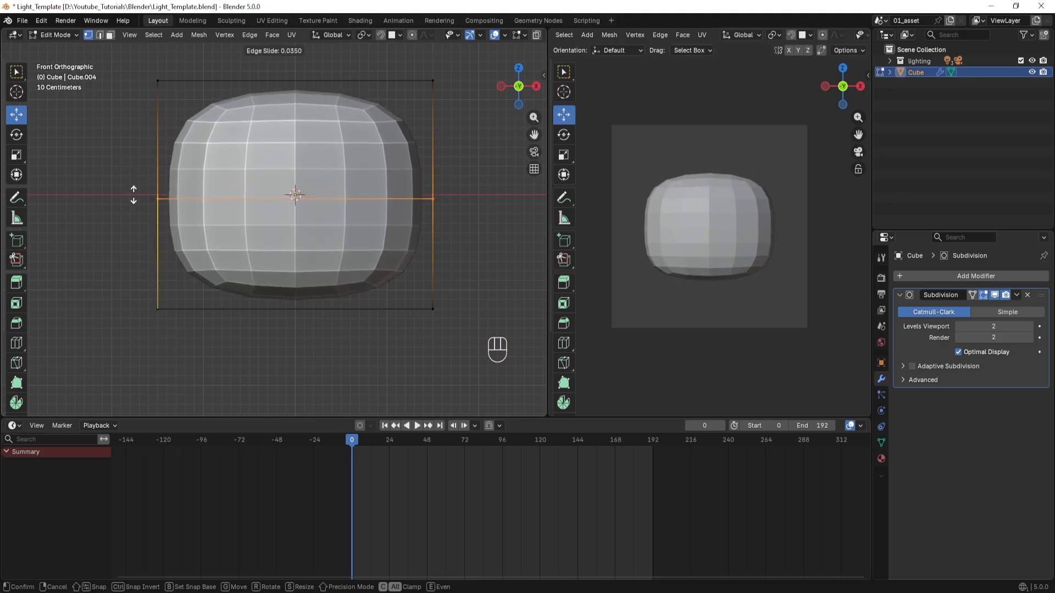
key("Escape")
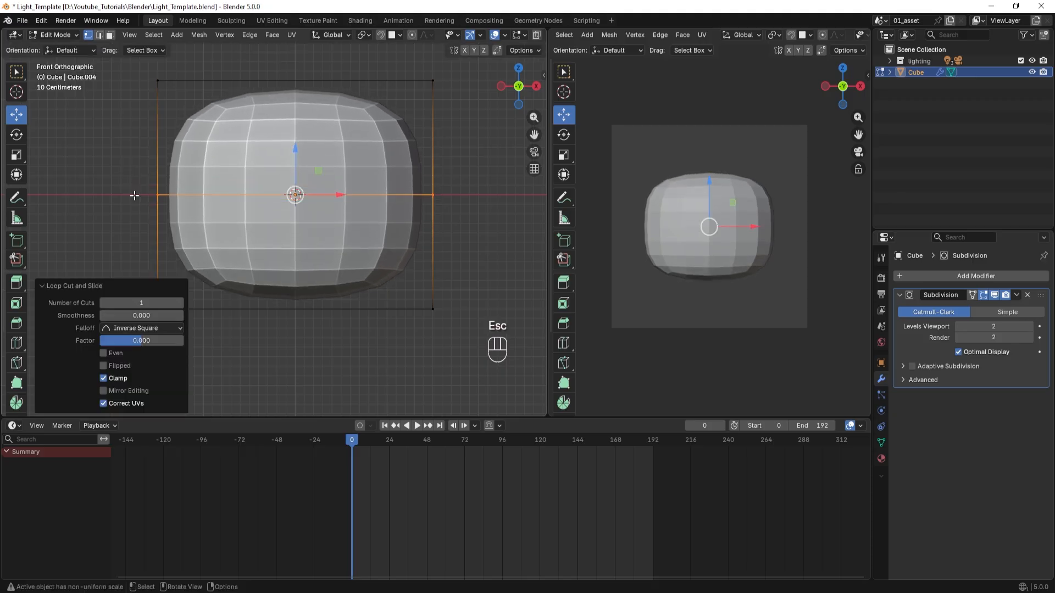
Bevel the horizontal centre loop into a wide band with 1 segment and a width of 0.75 m.
key("ctrl")
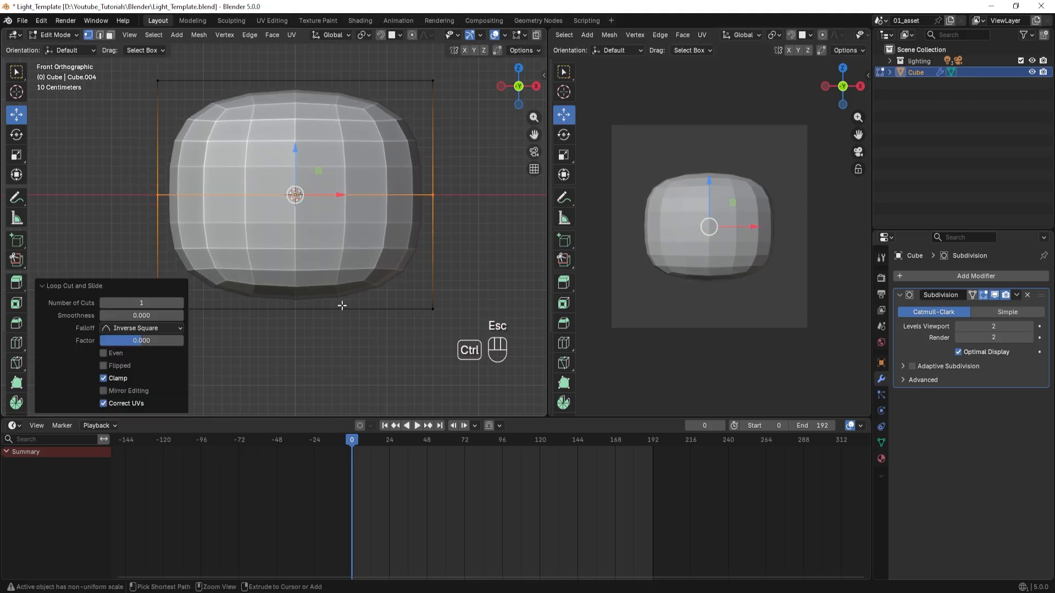
key("ctrl+b")
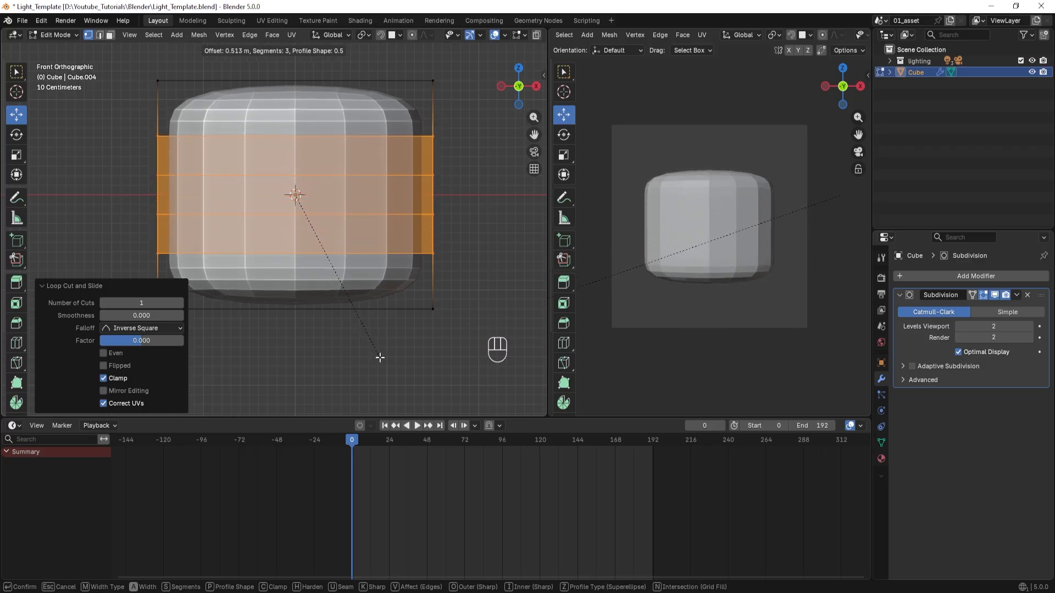
left_click(386, 365)
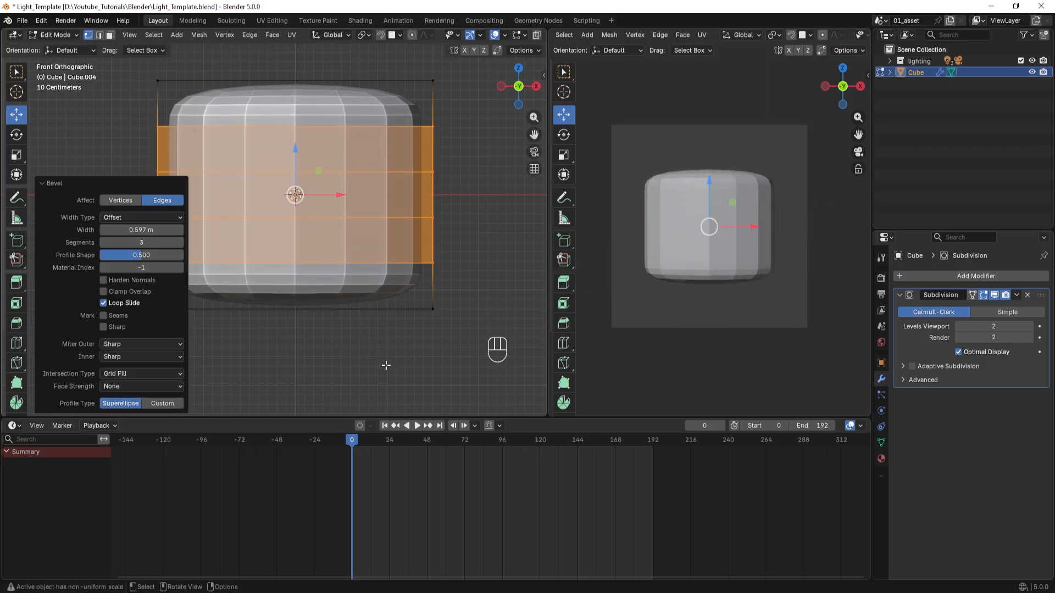
left_click(103, 243)
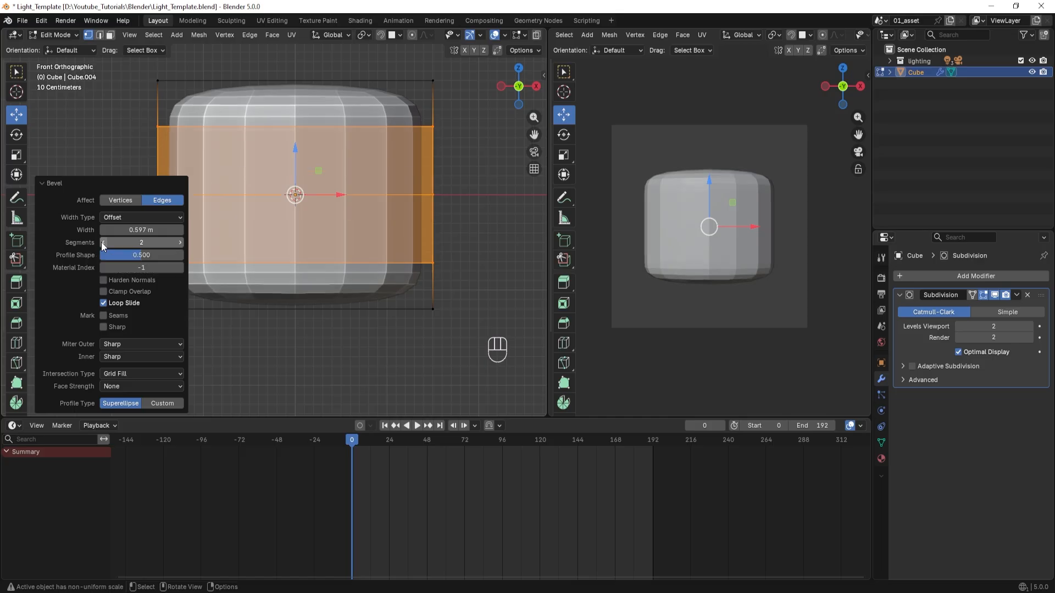
left_click(102, 243)
left_click(143, 229)
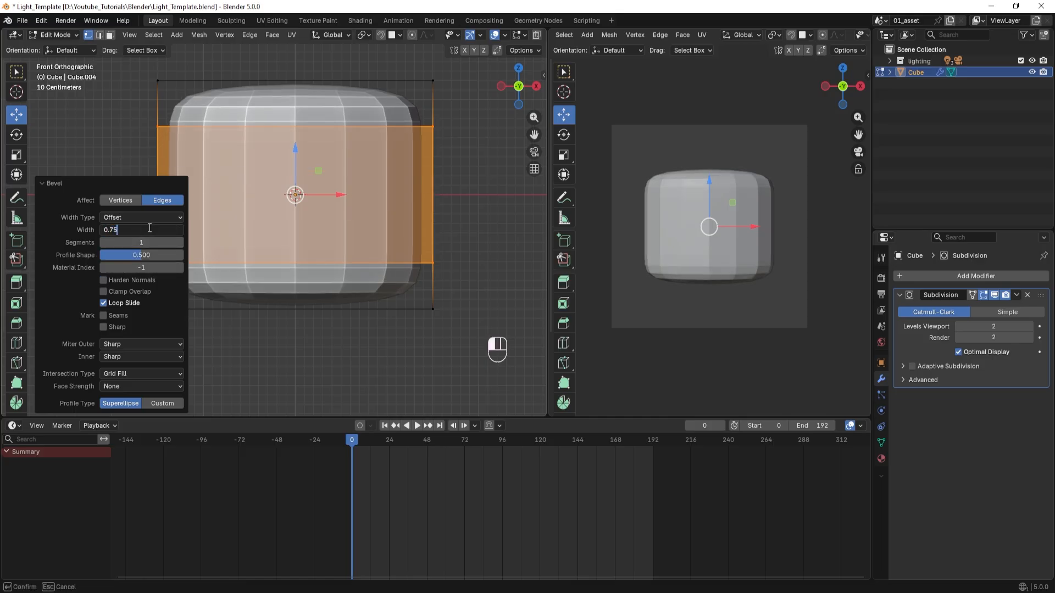
type("0.75")
key("Return")
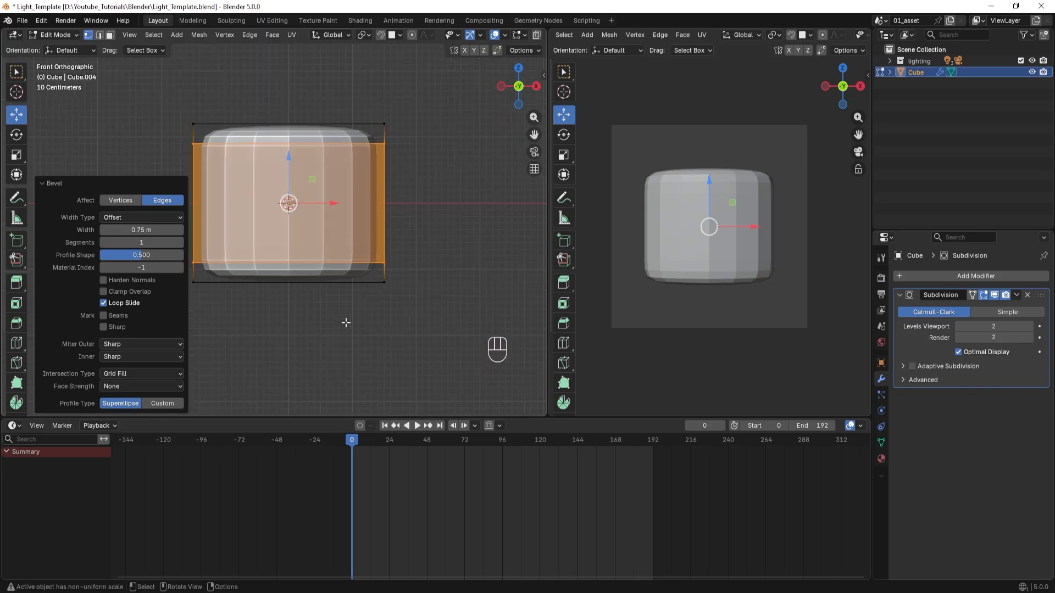
Return the cube to Object Mode and set its Subdivision modifier's viewport level to 4.
scroll(332, 308, "down", 2)
middle_click_drag(332, 308, 372, 309, "shift")
key("Tab")
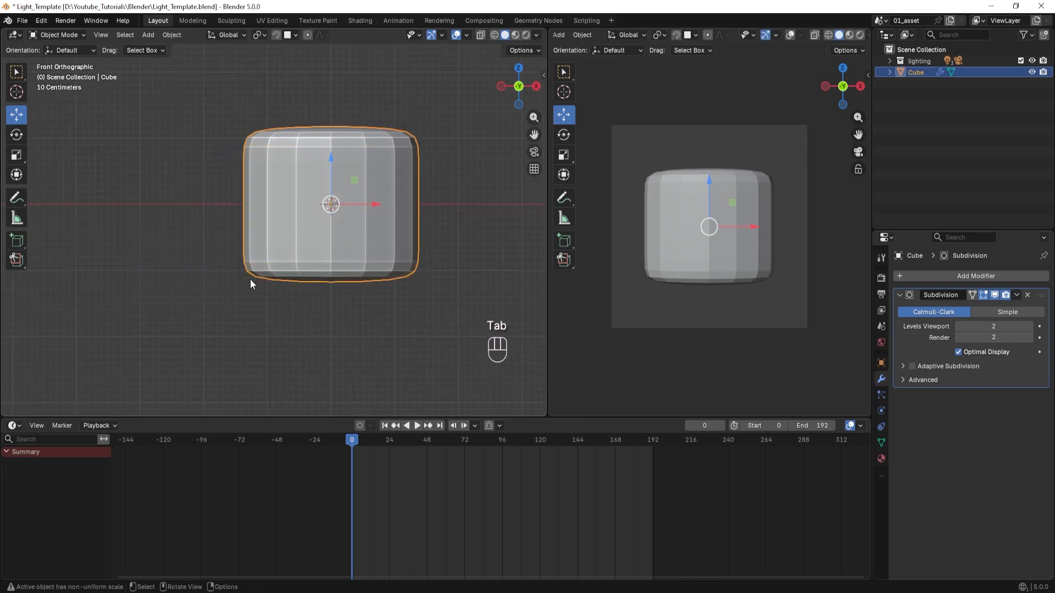
middle_click_drag(249, 279, 199, 186, "shift")
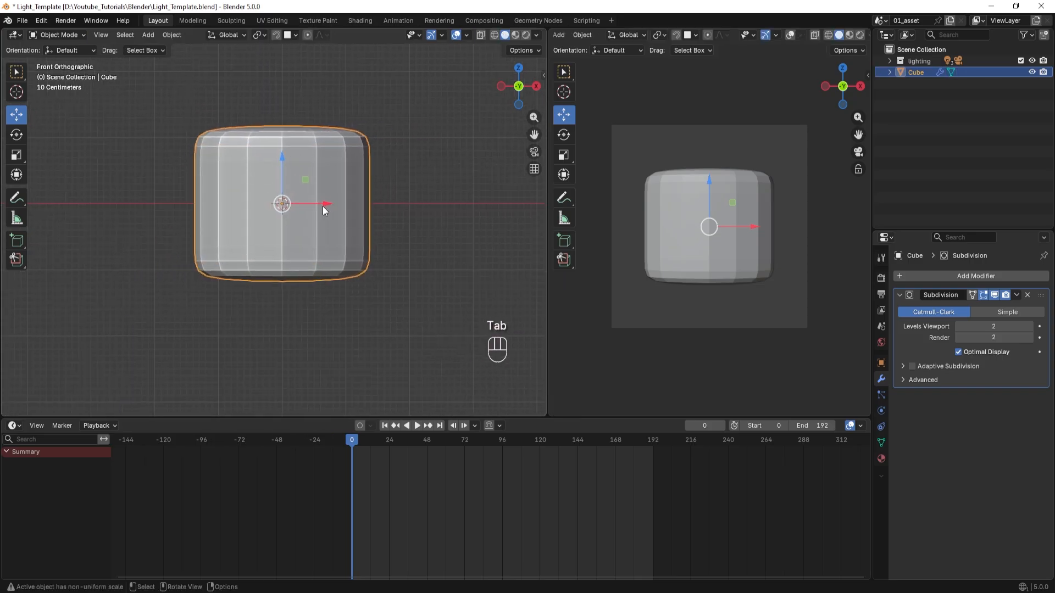
left_click(1030, 327)
left_click(1030, 326)
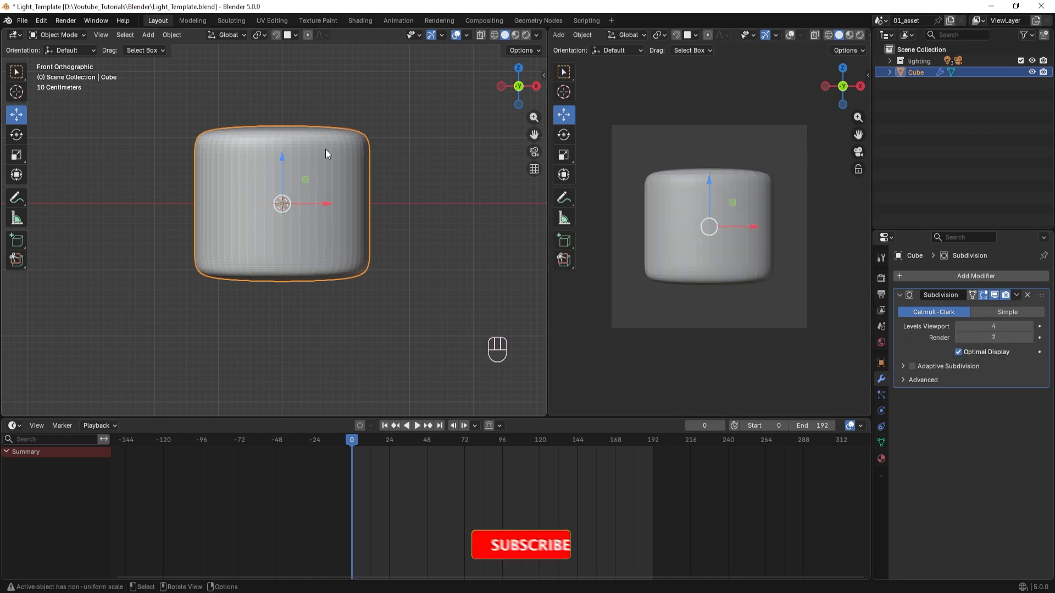
Apply the Subdivision modifier to the cube so its smoothing becomes real geometry.
left_click(1016, 295)
left_click(974, 308)
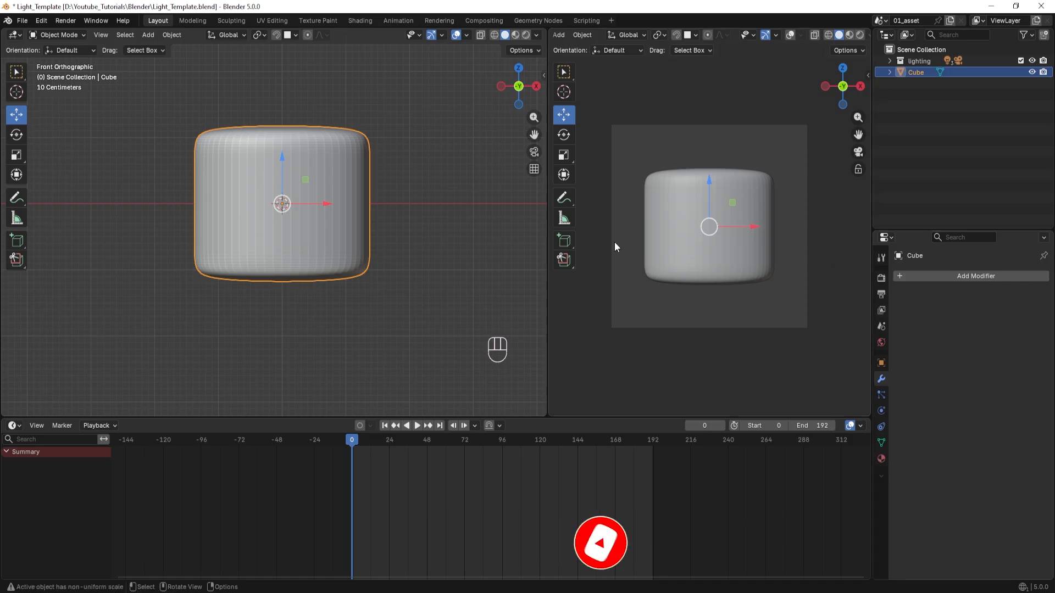
middle_click_drag(390, 246, 417, 285, "shift")
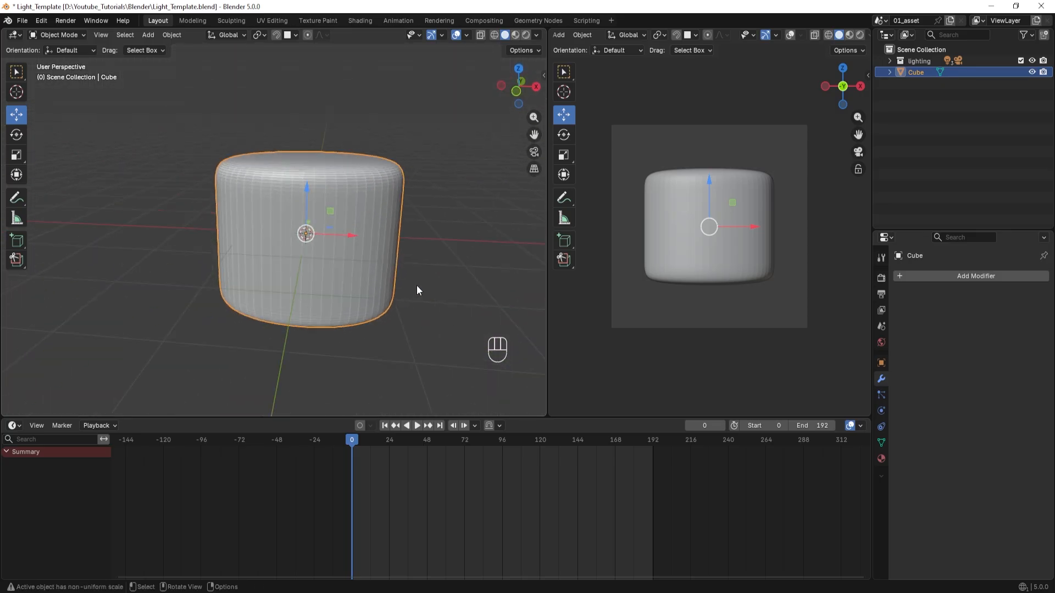
Add a circle mesh with 32 vertices and a 1 m radius at the world origin.
key("KP_1")
middle_click_drag(397, 250, 317, 256, "shift")
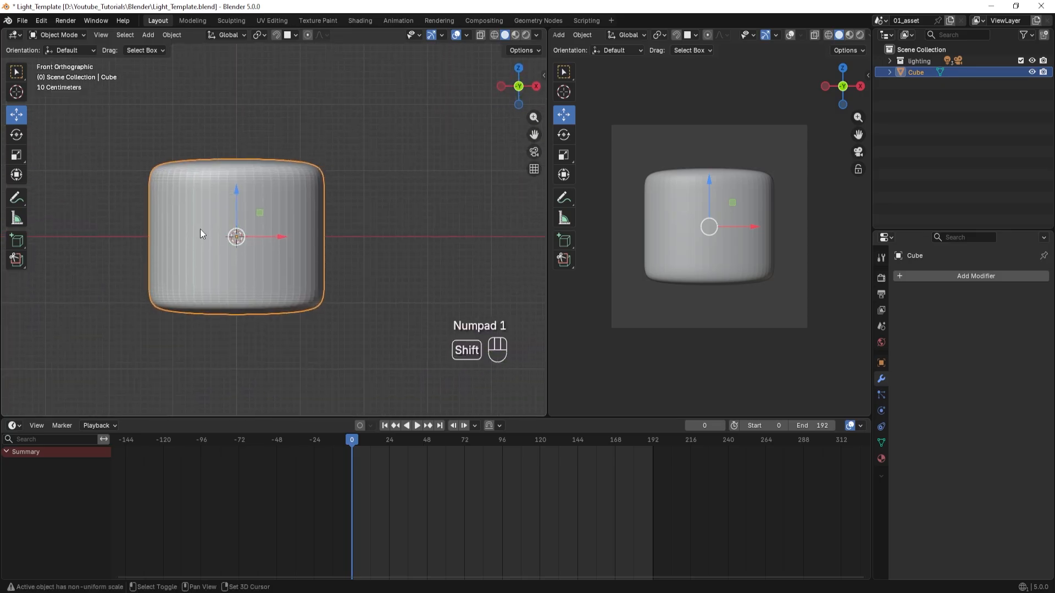
scroll(252, 252, "right", 3, "shift")
scroll(327, 255, "right", 2, "shift")
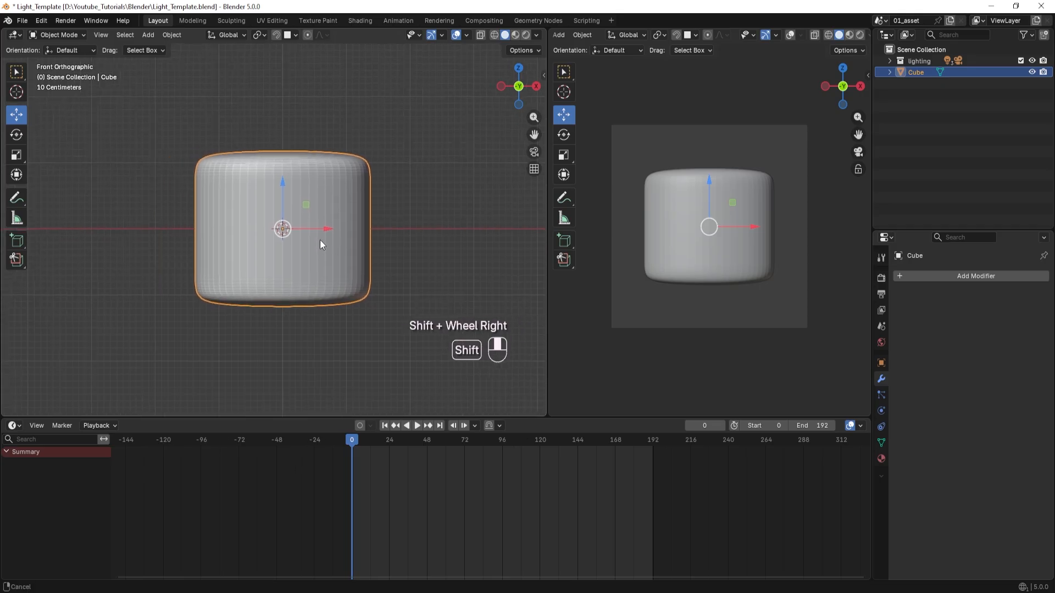
scroll(320, 239, "right", 1, "shift")
middle_click_drag(366, 264, 342, 243, "shift")
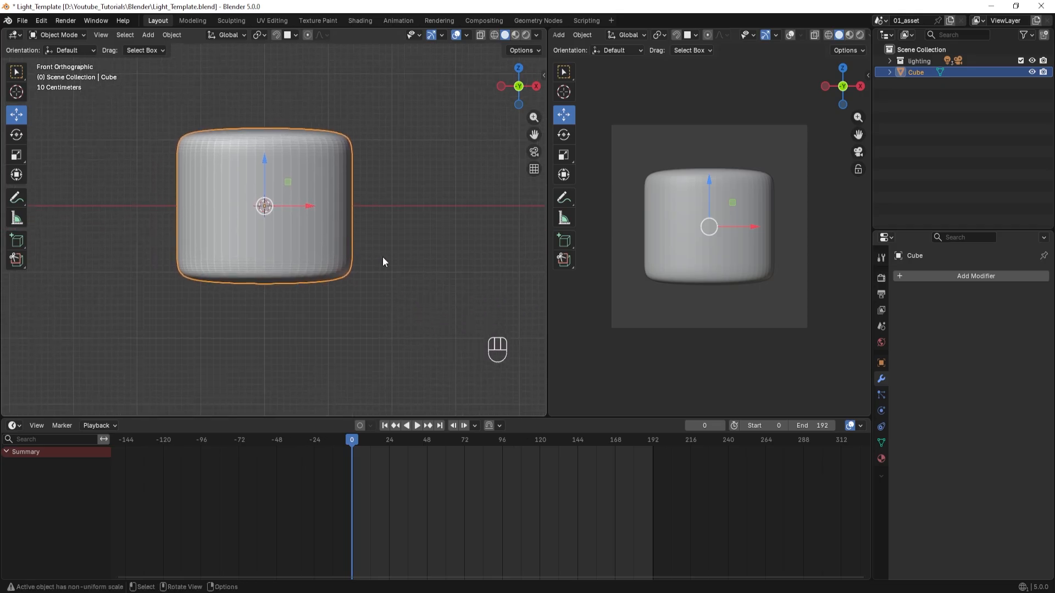
key("ctrl+a")
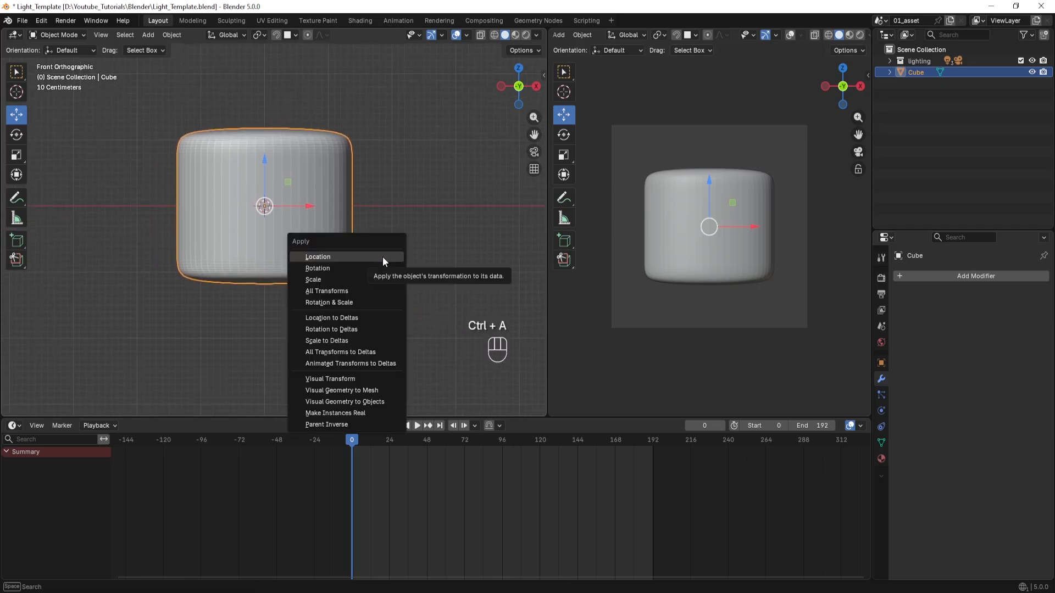
key("shift+a")
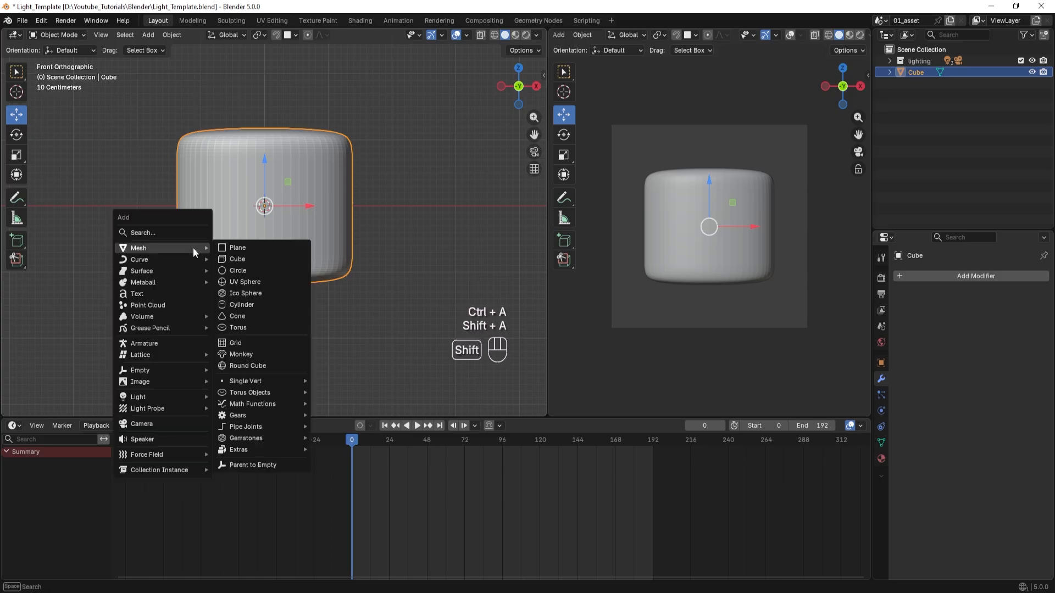
left_click(249, 269)
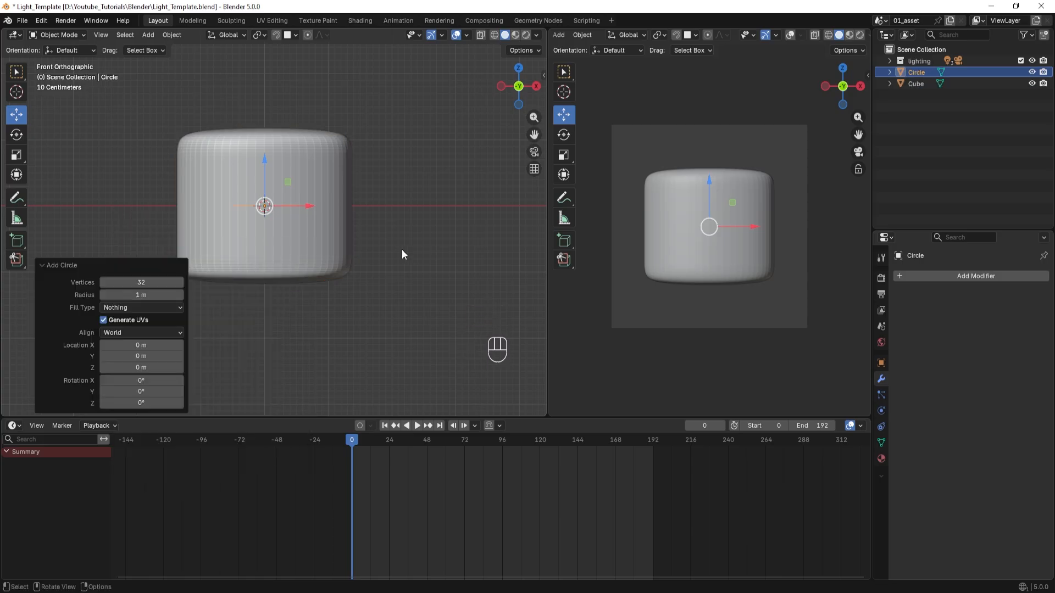
Rotate the circle 90° about the global X axis and move it about 1.68 m along negative Y, in front of the body.
key("r")
key("x")
key("9")
key("0")
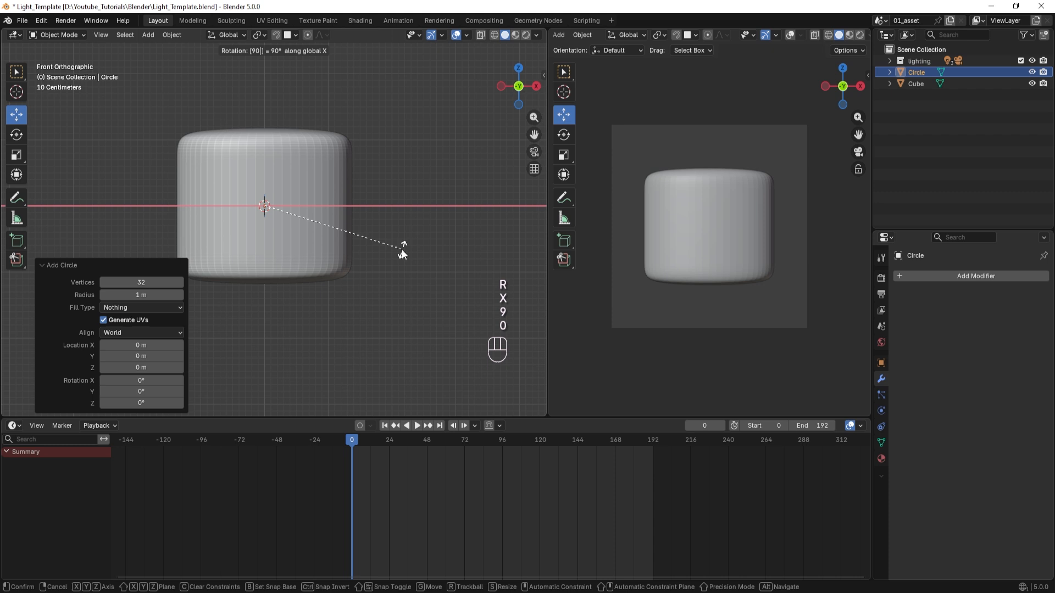
left_click(402, 252)
middle_click_drag(401, 255, 315, 271)
left_click_drag(302, 215, 201, 214)
Scale the circle uniformly down to about 0.249 of its size.
key("KP_1")
scroll(338, 263, "up", 2)
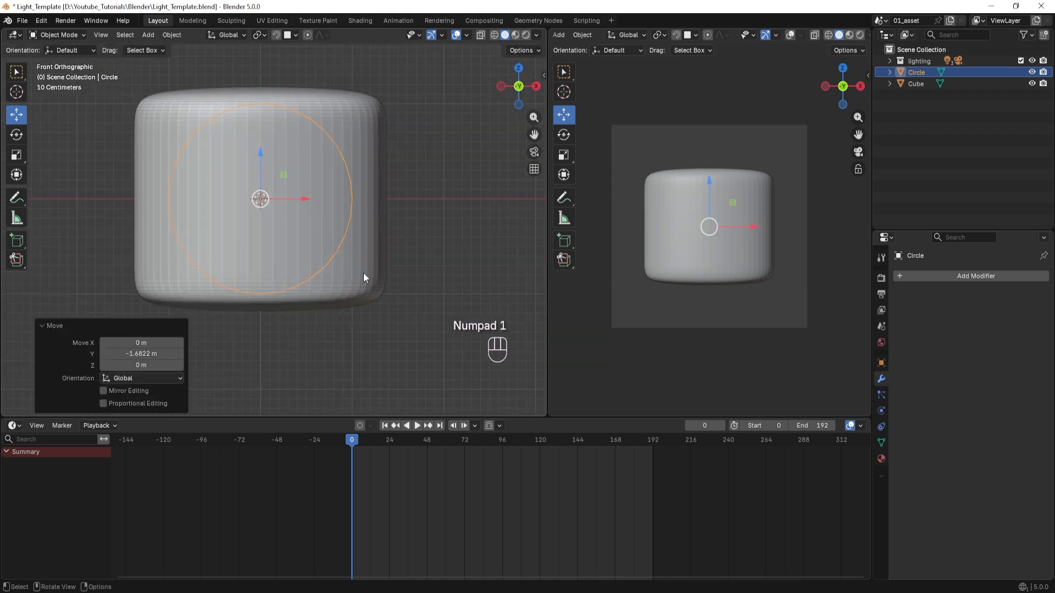
middle_click_drag(364, 272, 380, 237, "shift")
key("s")
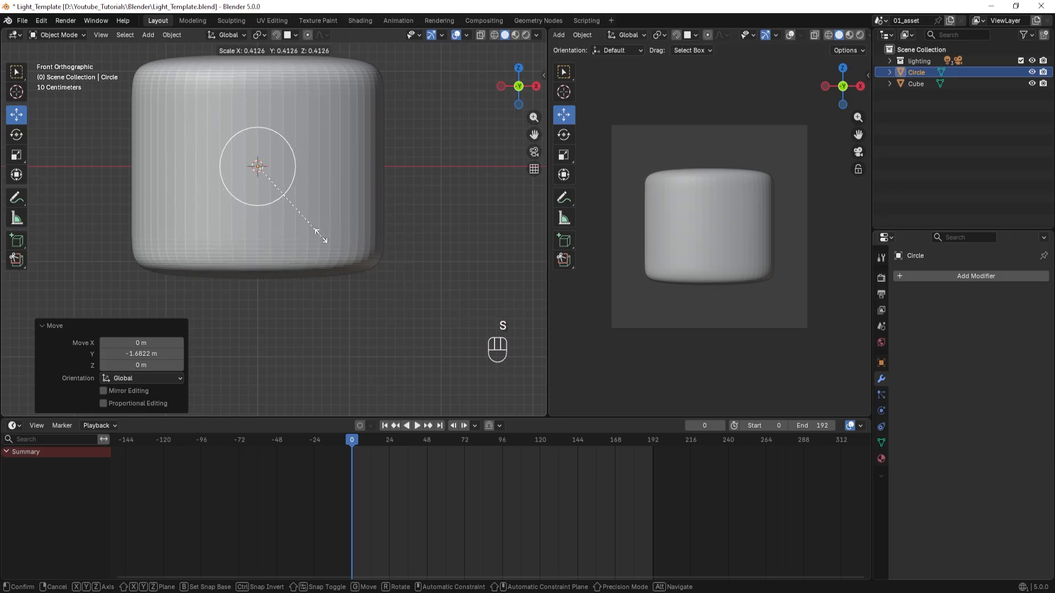
left_click(289, 217)
scroll(285, 221, "up", 3)
middle_click_drag(285, 221, 335, 249, "shift")
scroll(330, 269, "down", 4)
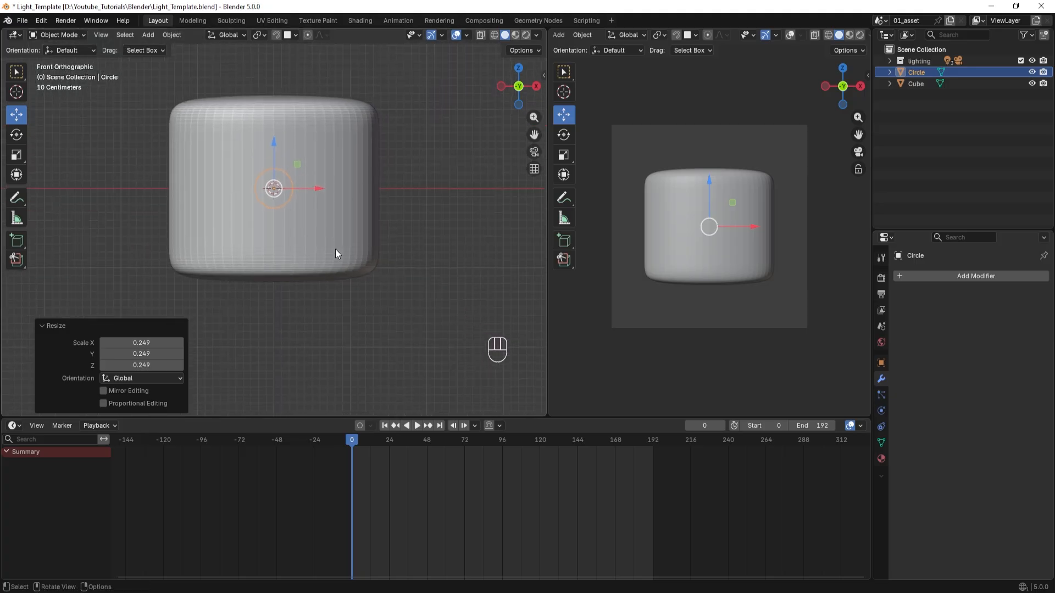
In Edit Mode, move the circle's three lowest vertices down about 0.287 m along Z to form a keyhole stem.
key("Tab")
scroll(335, 249, "up", 6)
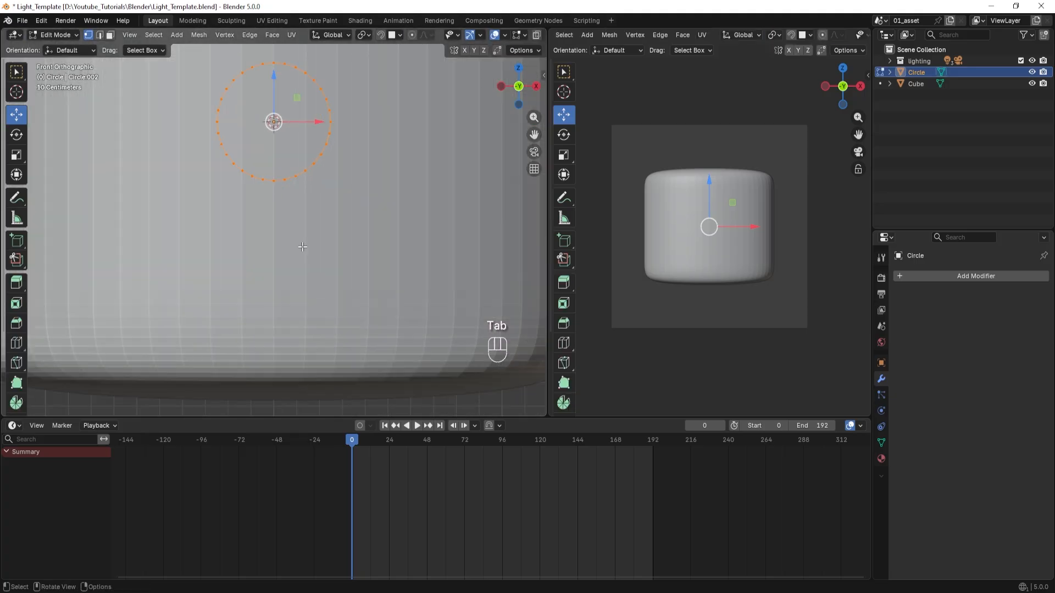
left_click_drag(258, 169, 283, 202)
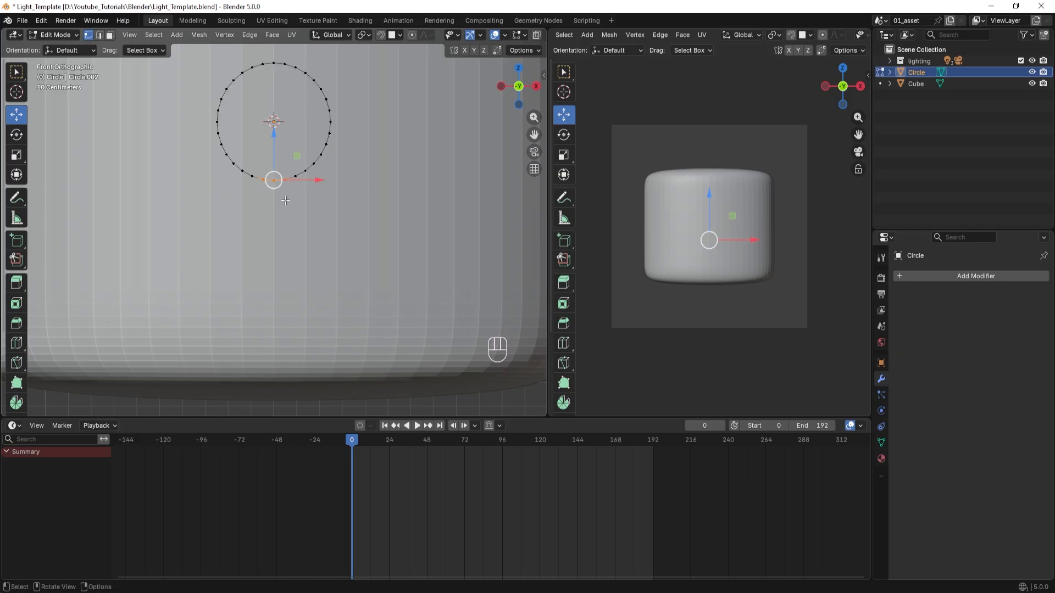
scroll(286, 201, "up", 1)
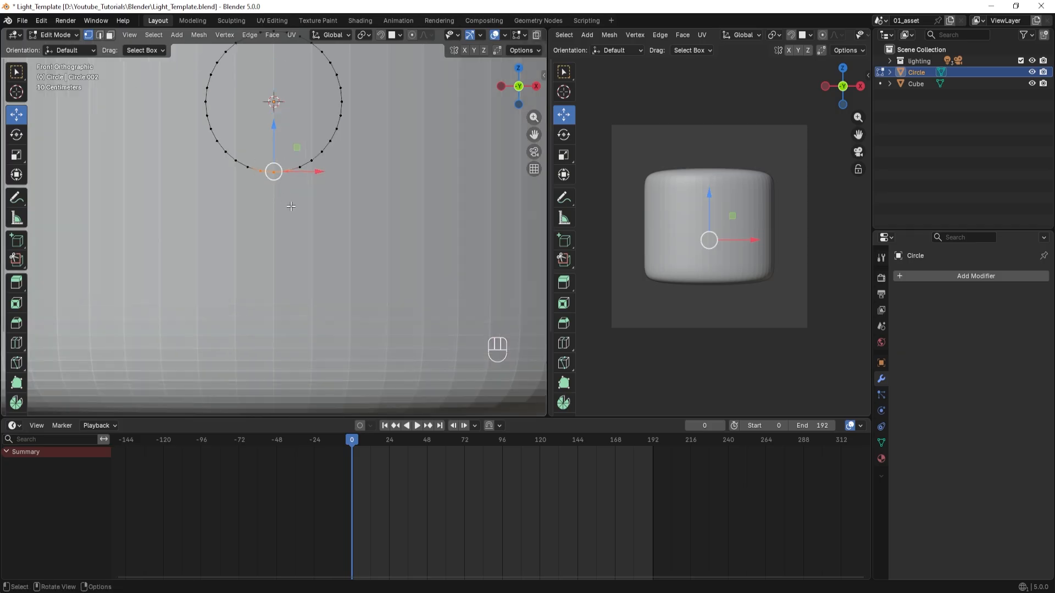
key("g")
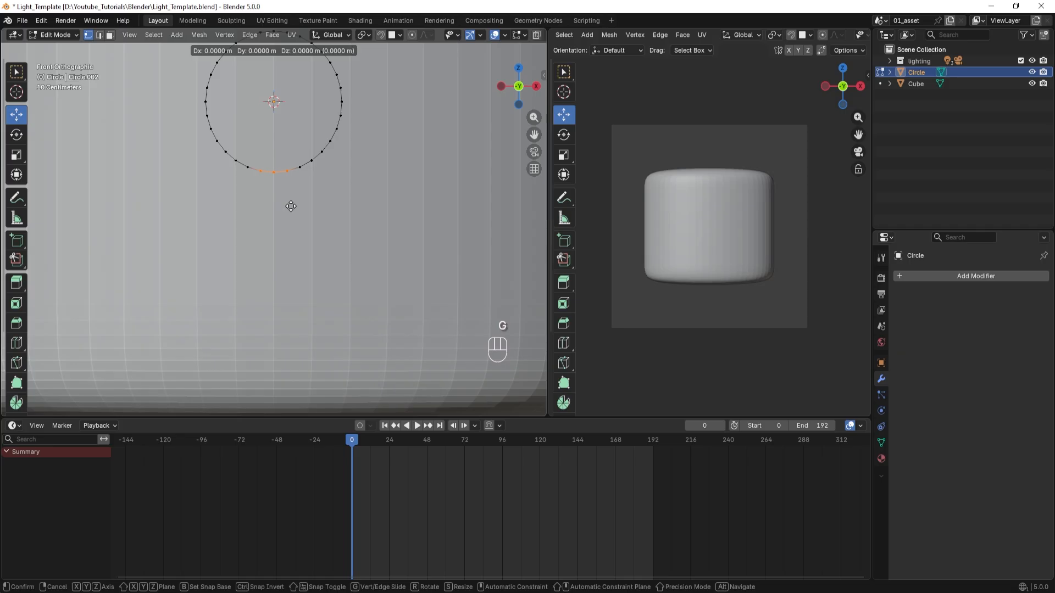
key("z")
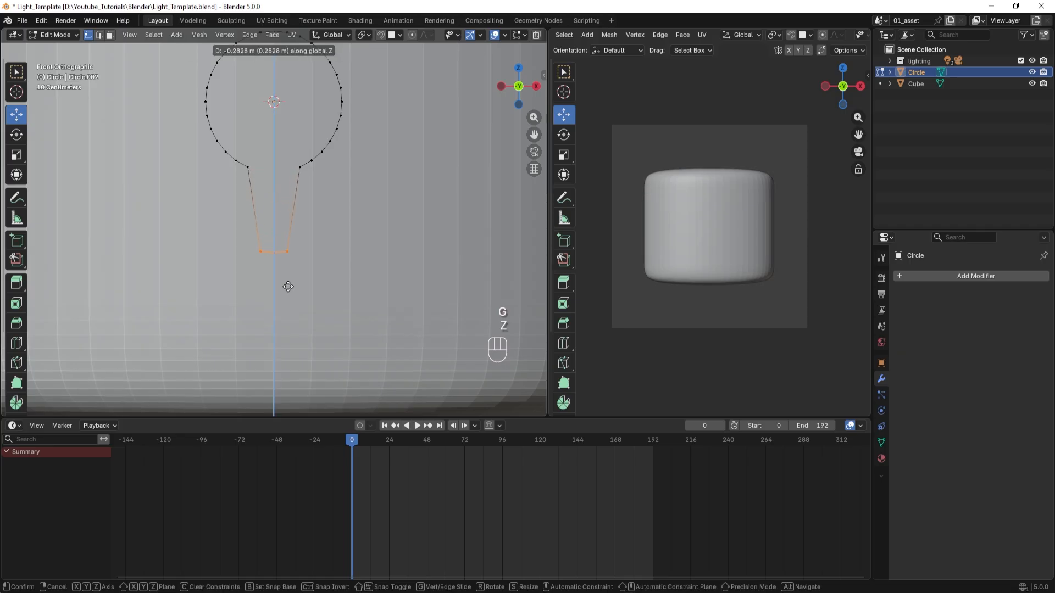
left_click(288, 288)
scroll(436, 311, "down", 3)
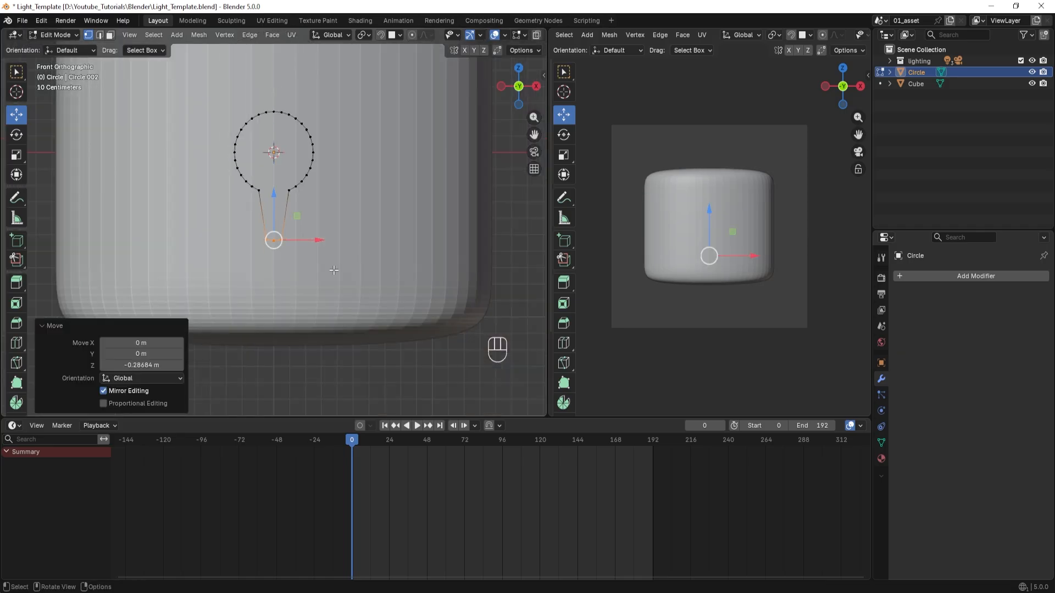
Scale the stem's bottom vertices by about 1.817 and flatten them into a level line with a Z scale of 0.
middle_click_drag(436, 311, 417, 280, "shift")
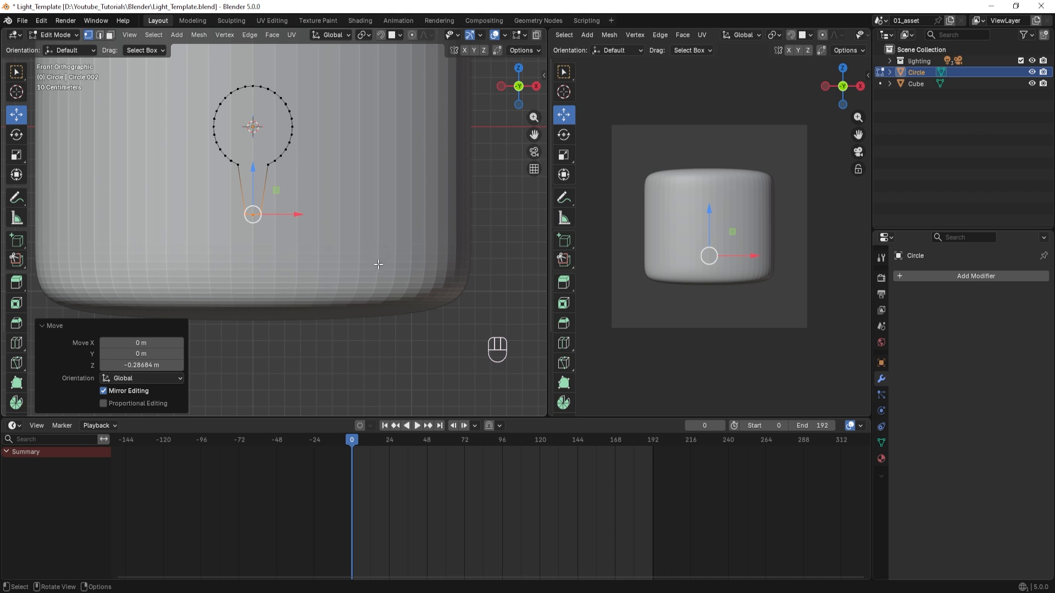
key("s")
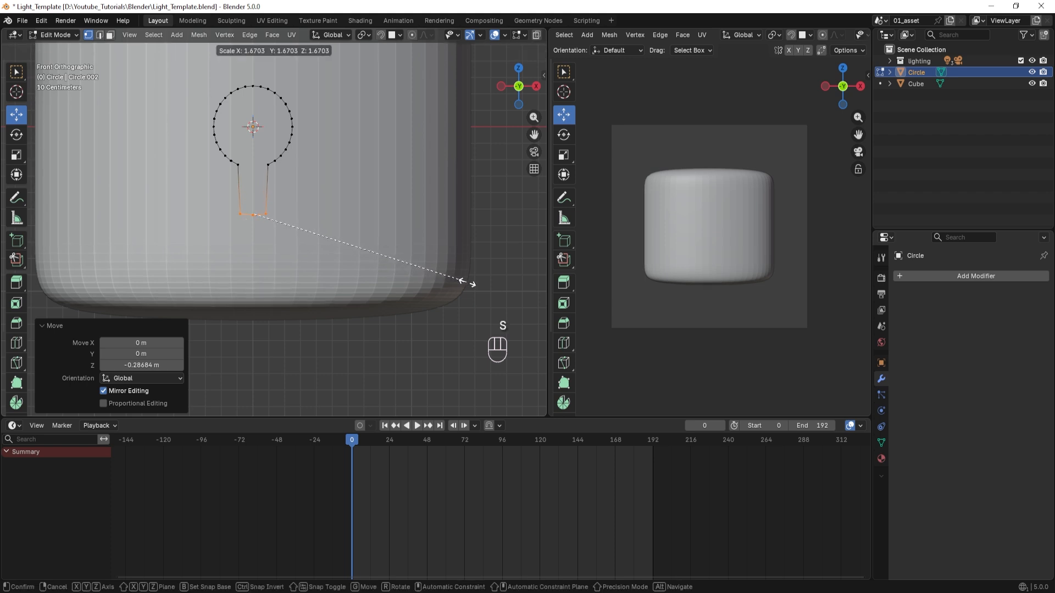
left_click(486, 286)
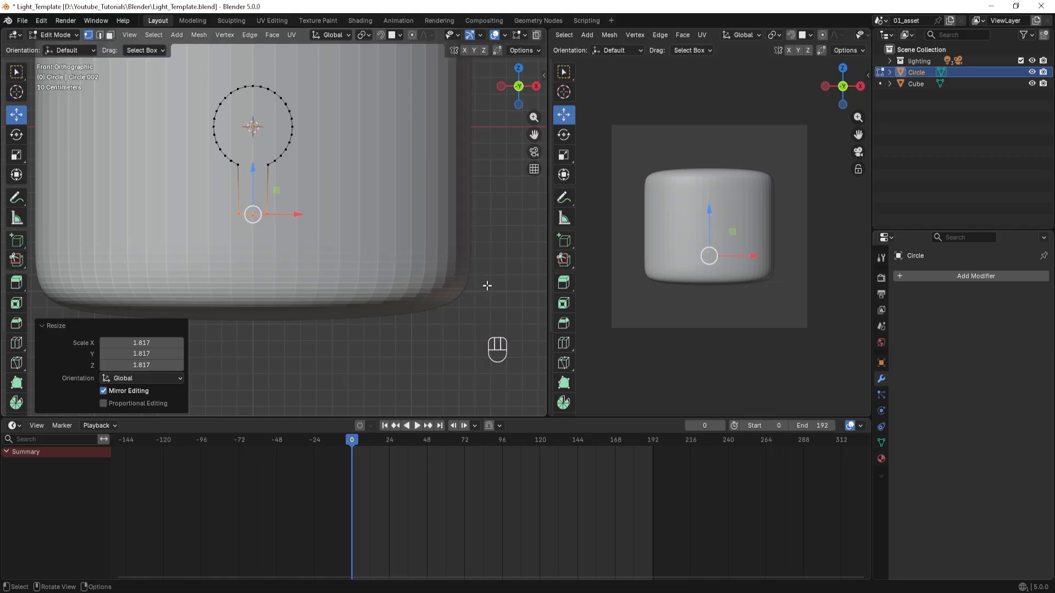
key("s")
key("z")
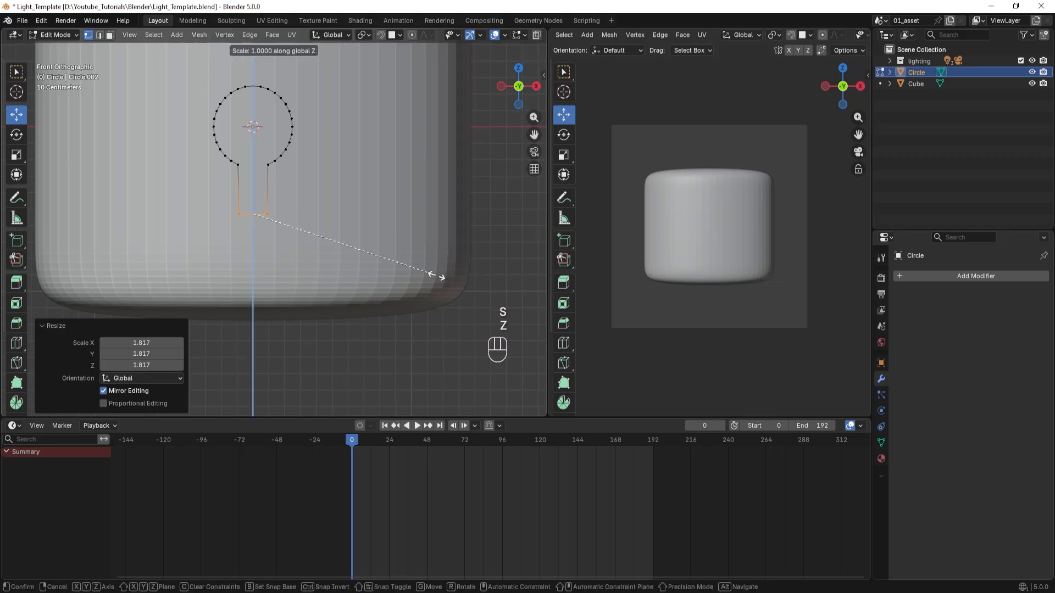
key("KP_0")
left_click(438, 277)
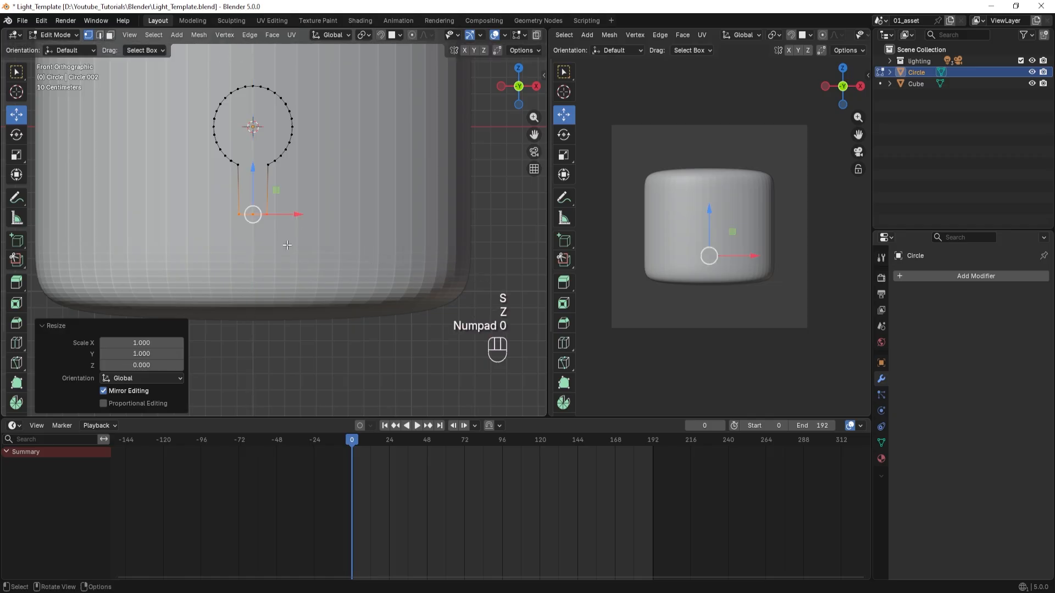
Select the entire keyhole outline and fill it with a single face.
scroll(272, 220, "up", 3)
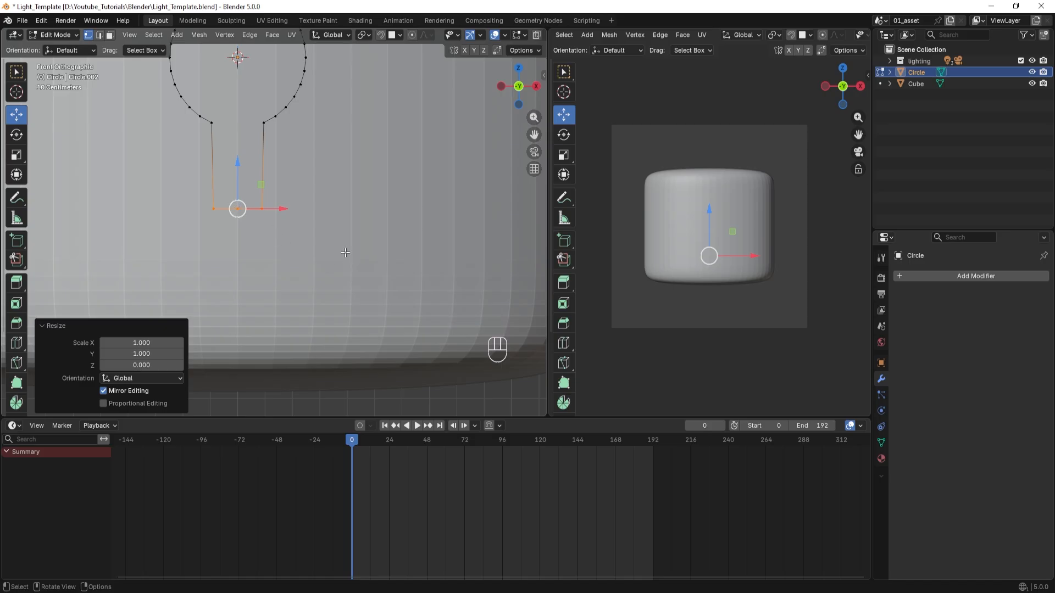
scroll(333, 217, "down", 1)
scroll(363, 222, "down", 2)
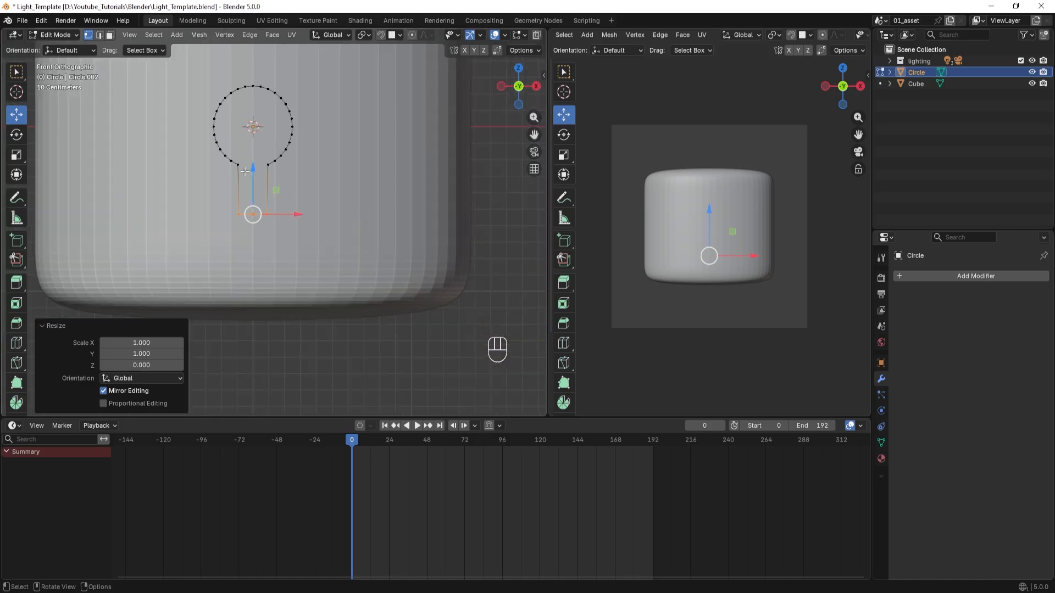
key("a")
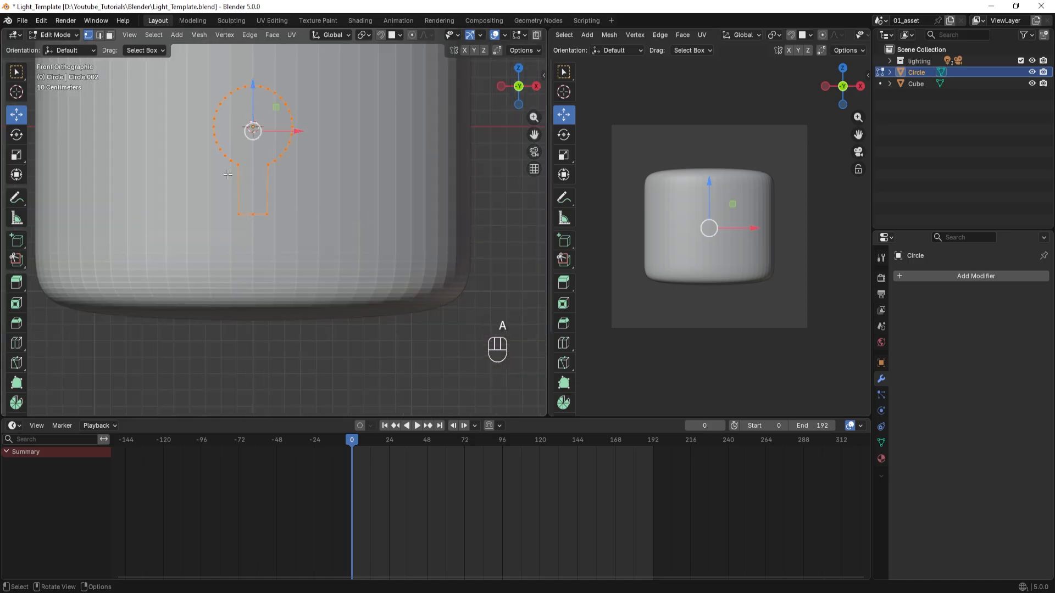
key("f")
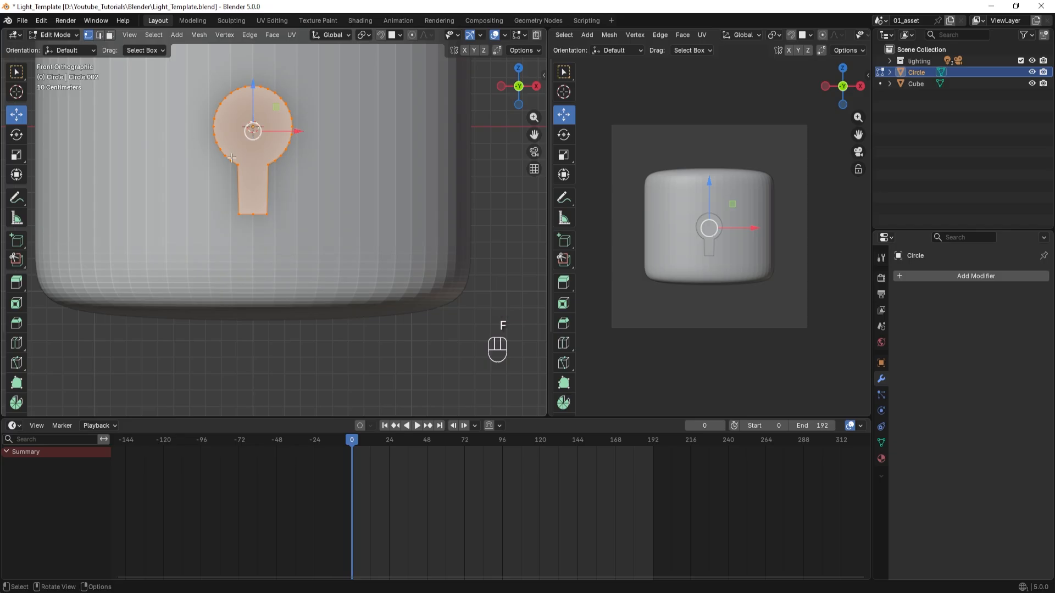
Extrude the keyhole face about 0.74 m along the Y axis towards the body.
middle_click_drag(285, 199, 136, 214)
scroll(123, 218, "right", 3, "shift")
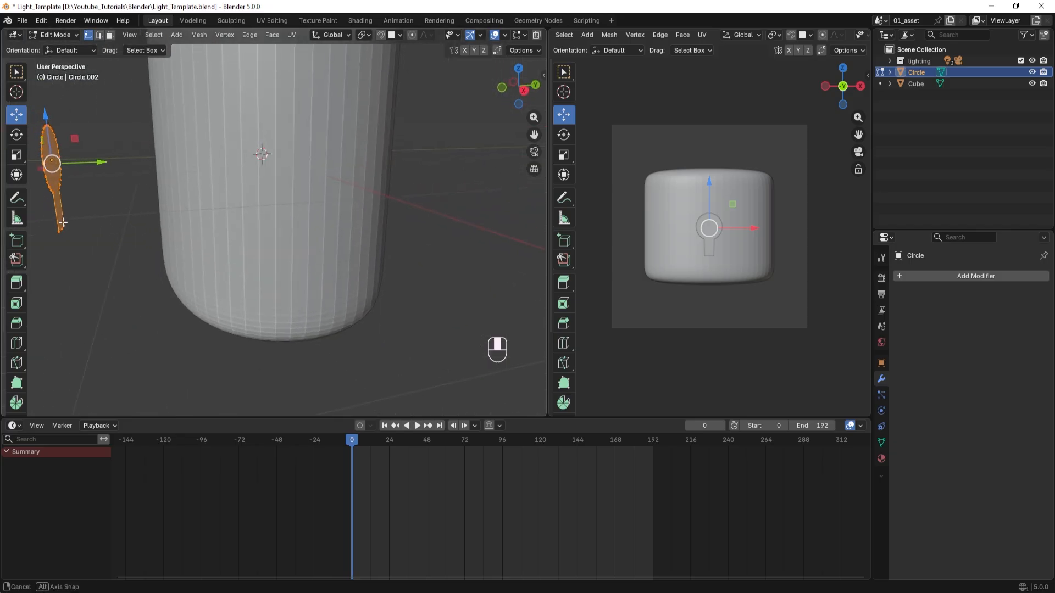
scroll(123, 218, "right", 3, "shift")
scroll(235, 250, "down", 3)
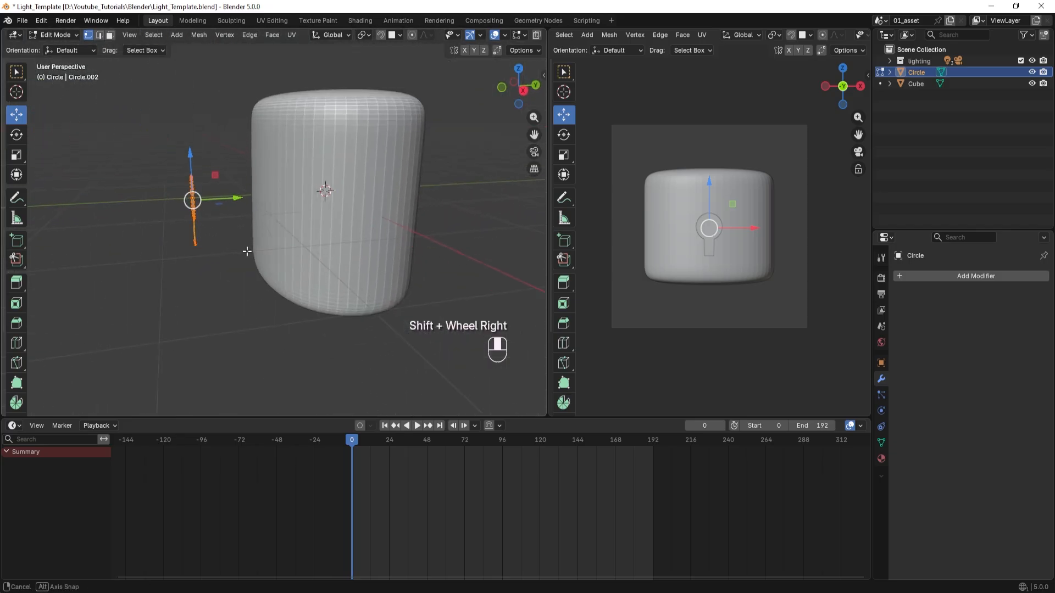
key("e")
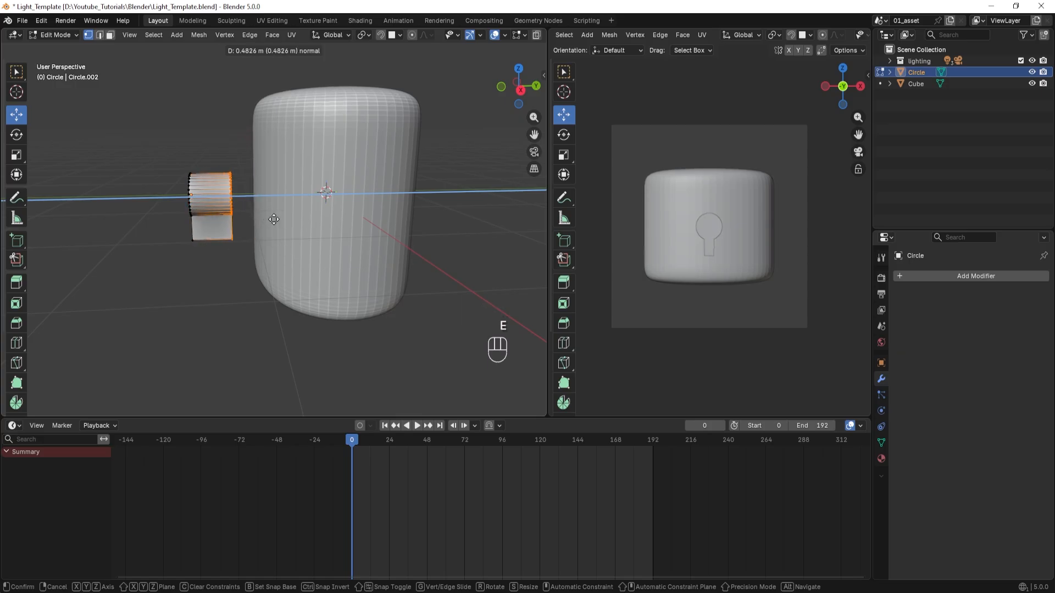
key("y")
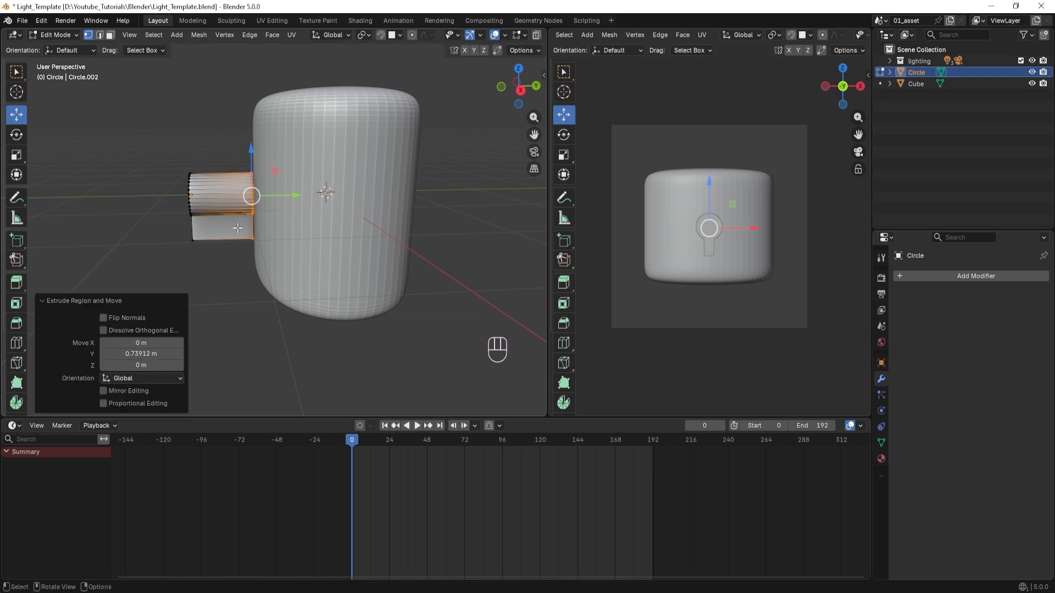
Back in Object Mode, move the keyhole solid about 0.69 m along Y so it sinks into the body's front.
mouse_move(237, 228)
middle_mouse_down()
mouse_move(280, 229)
mouse_move(220, 226)
middle_mouse_up()
key("Tab")
left_click_drag(186, 179, 279, 185)
scroll(160, 236, "down", 3)
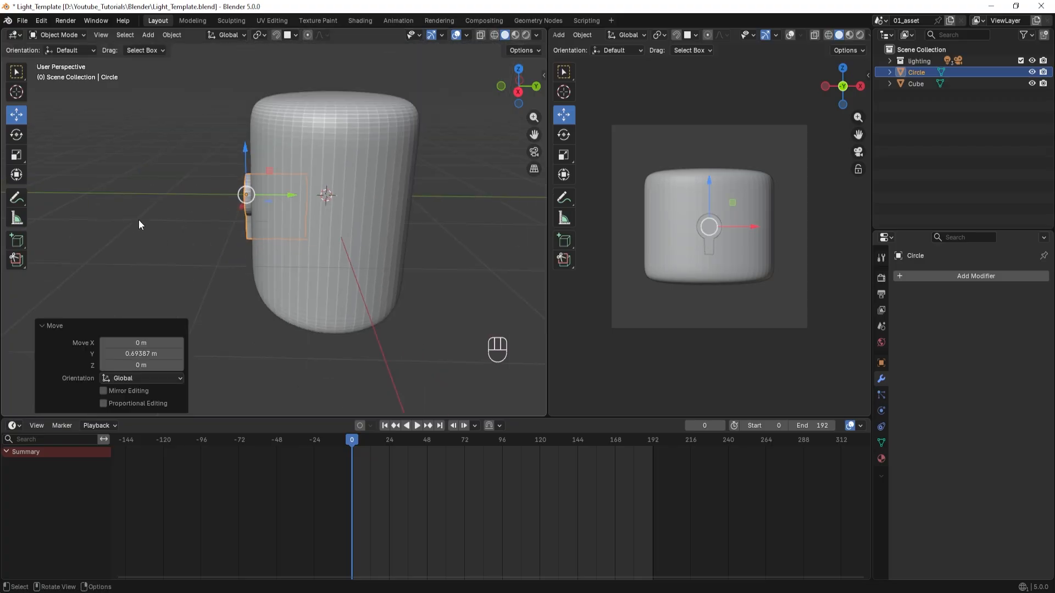
Select the rounded body and add a Boolean modifier to it.
middle_click_drag(139, 220, 257, 209)
left_click(235, 147)
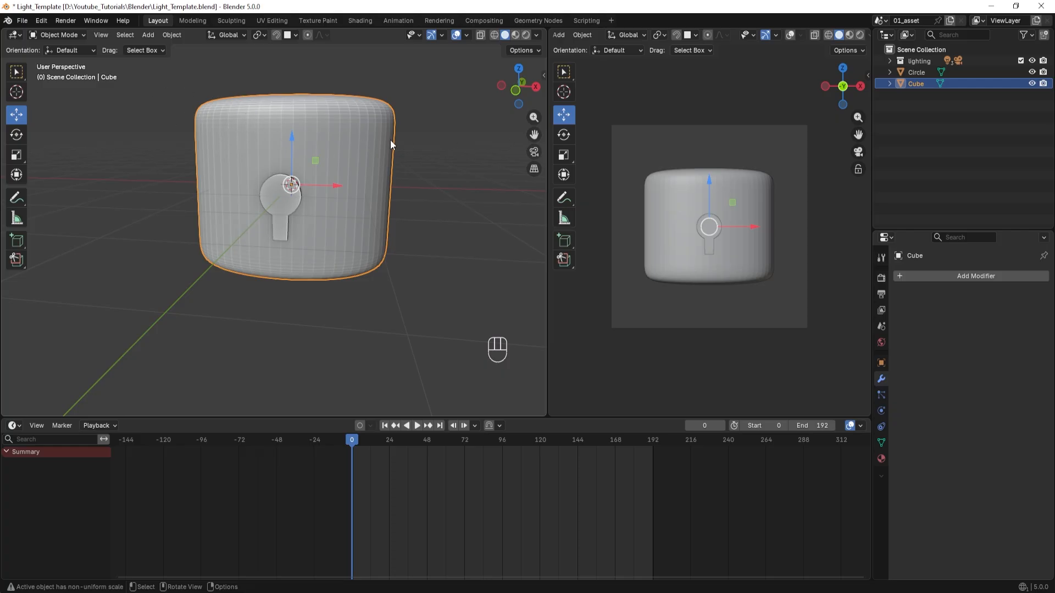
left_click(964, 275)
type("bool")
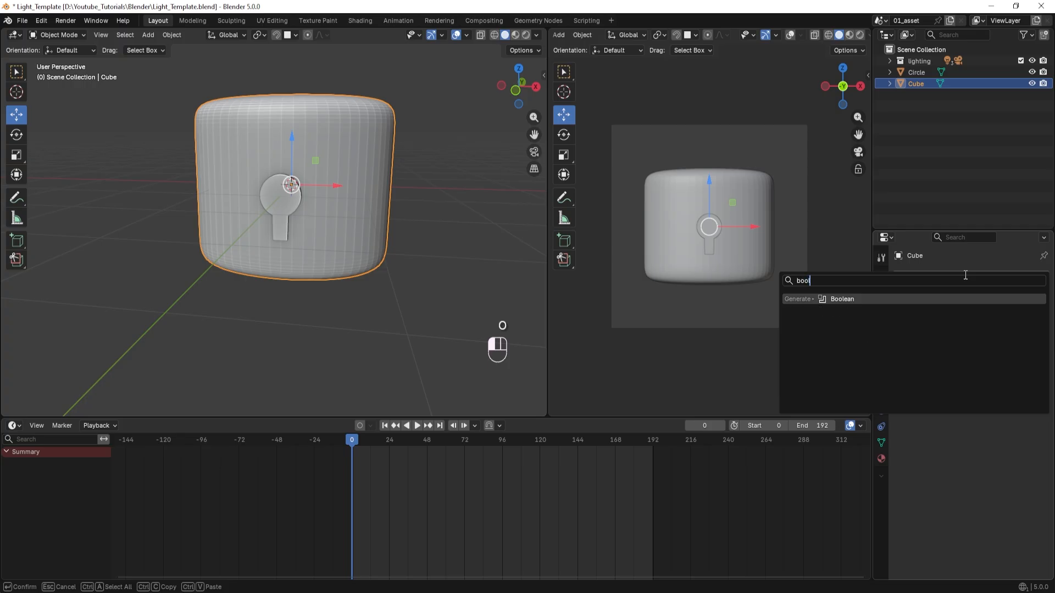
left_click(852, 299)
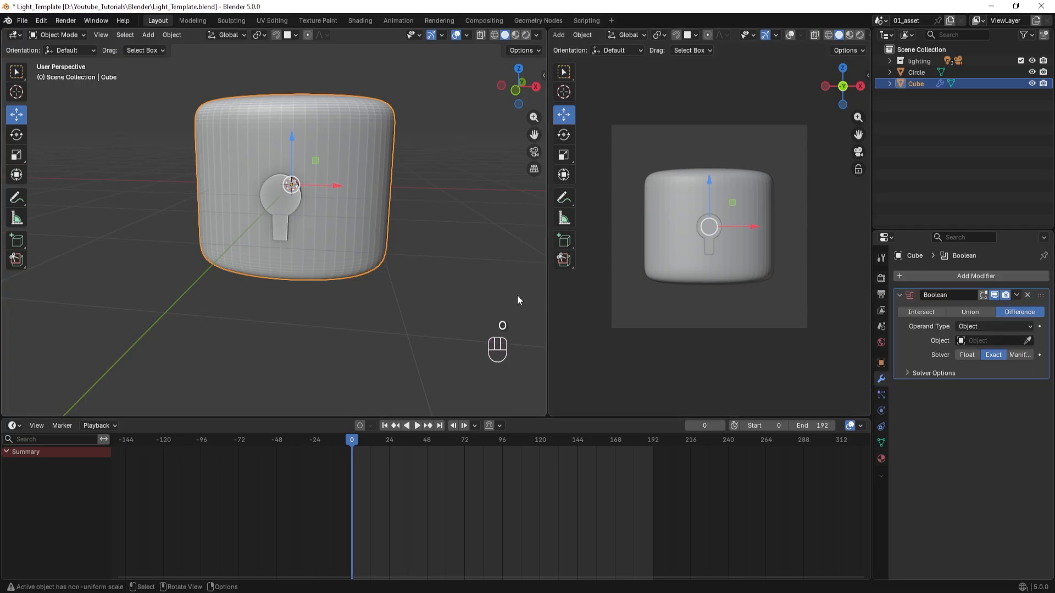
Examine from several angles how the keyhole solid sits in the front of the body.
middle_click_drag(276, 209, 267, 225)
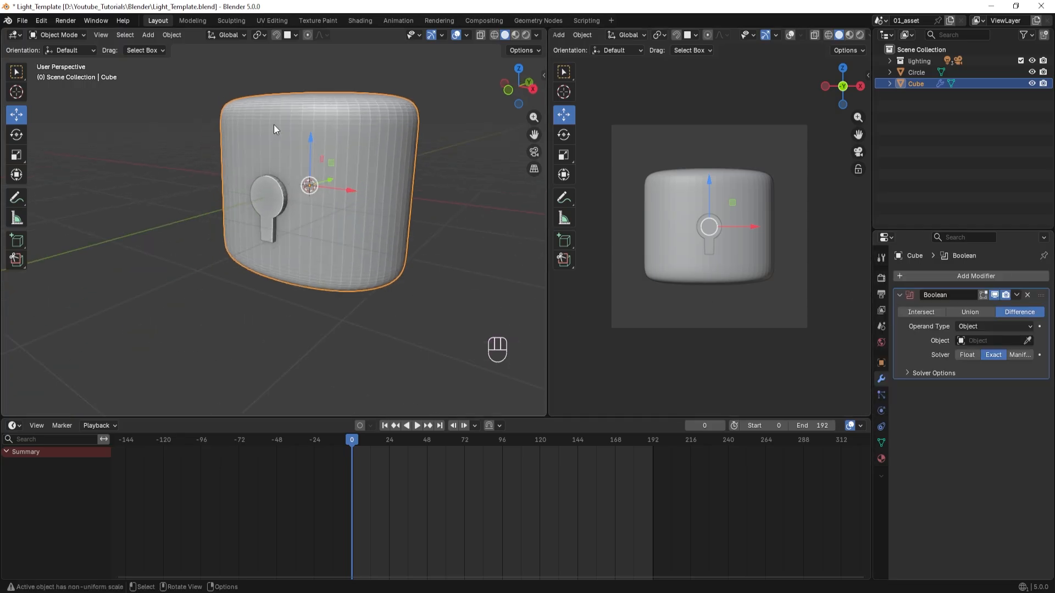
middle_click_drag(330, 198, 300, 209)
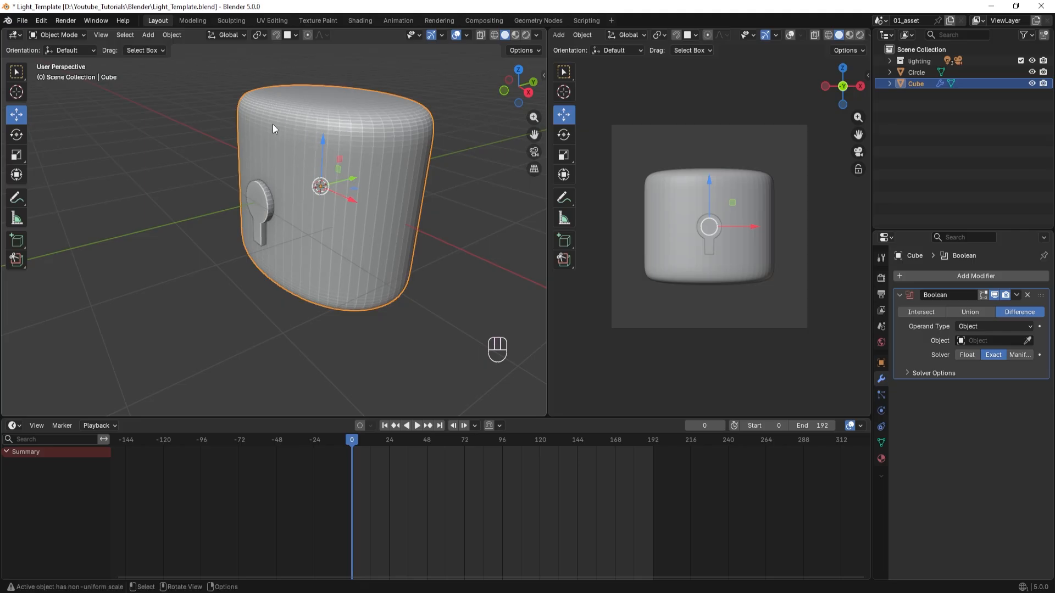
scroll(266, 239, "up", 3)
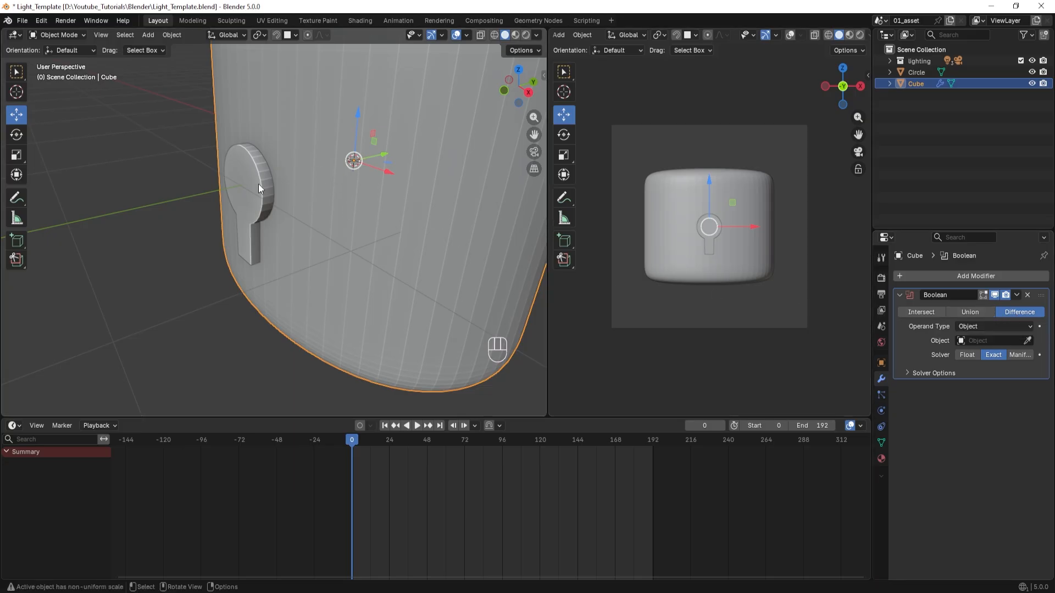
scroll(242, 212, "right", 4)
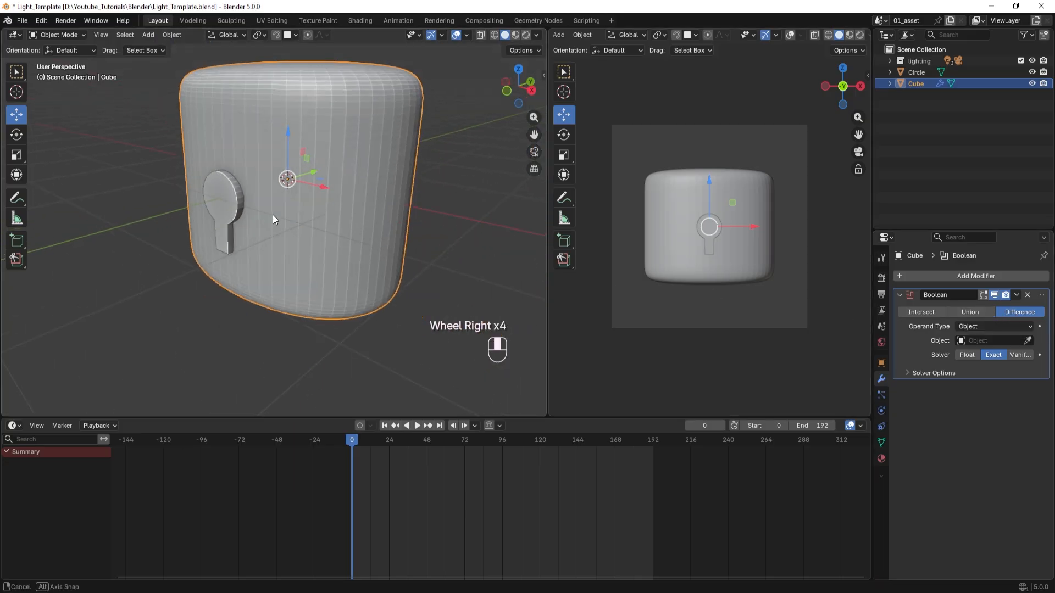
scroll(255, 198, "up", 3)
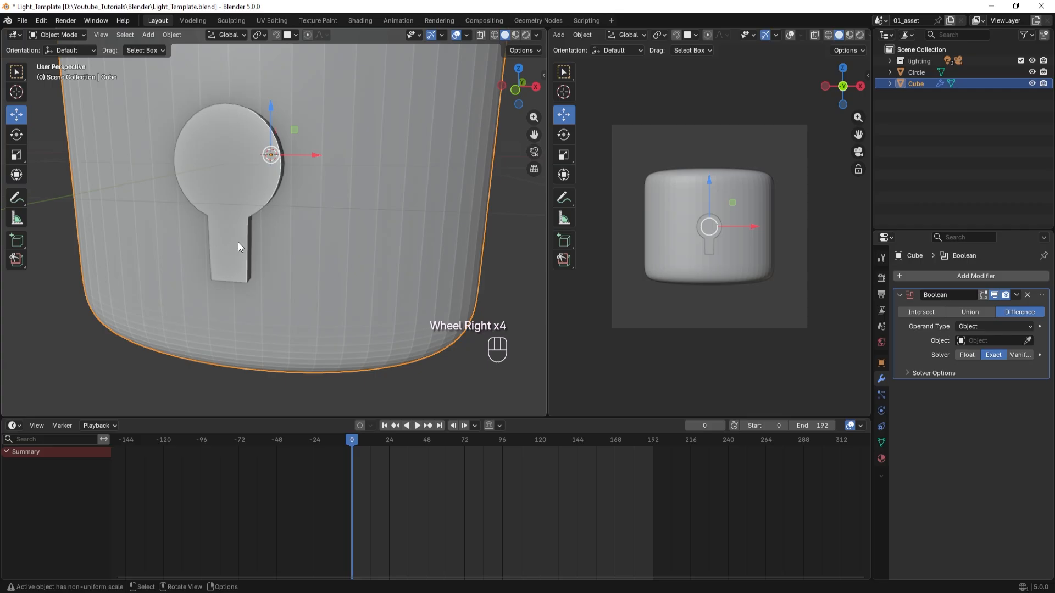
scroll(297, 252, "down", 4)
middle_click_drag(341, 259, 265, 269)
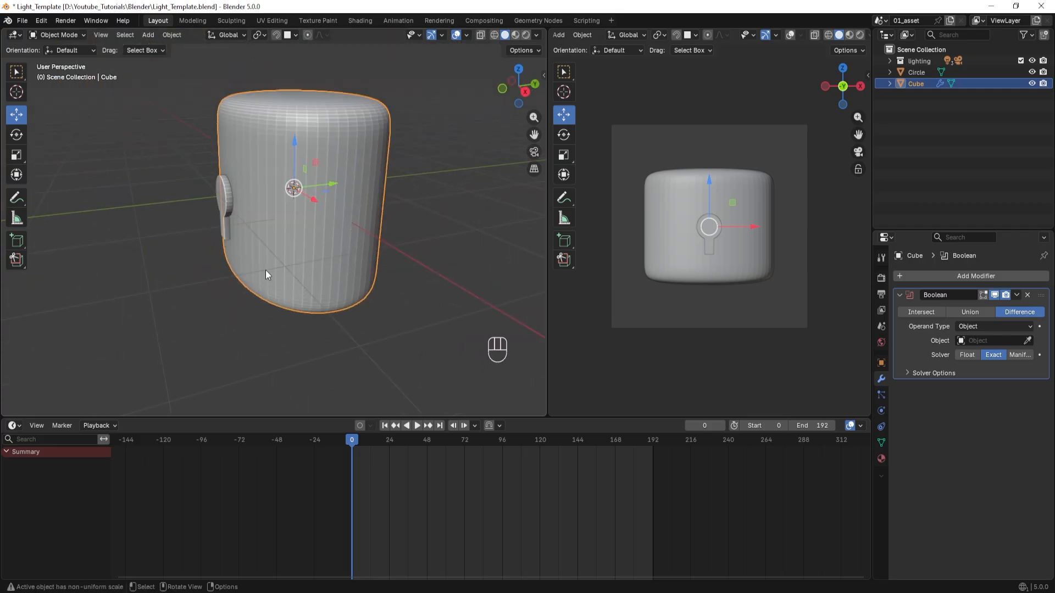
Pick the keyhole solid as the Boolean's Difference object and set the solver to Float.
left_click(1027, 341)
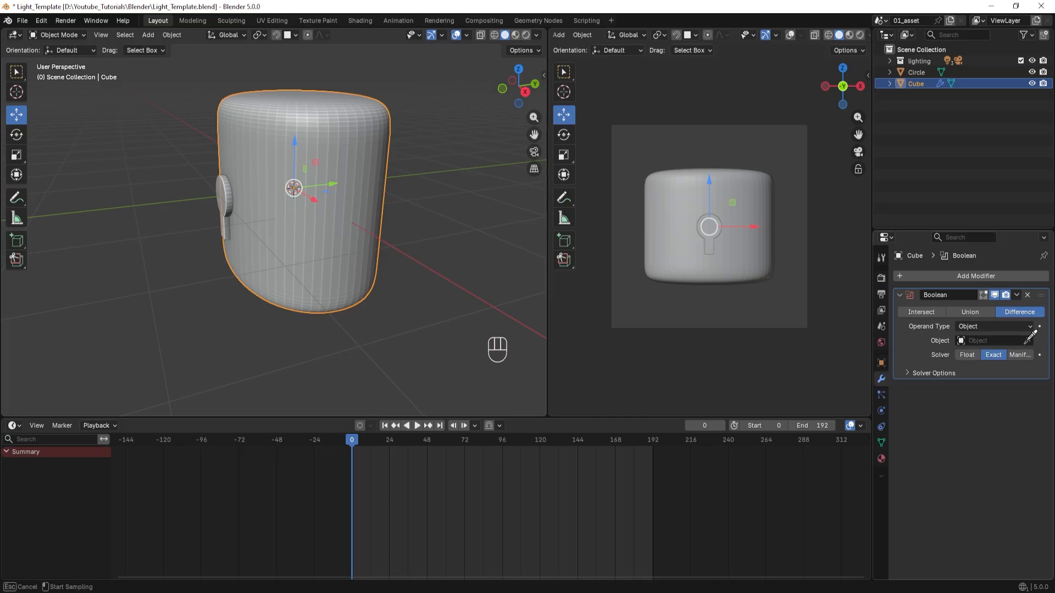
left_click(231, 196)
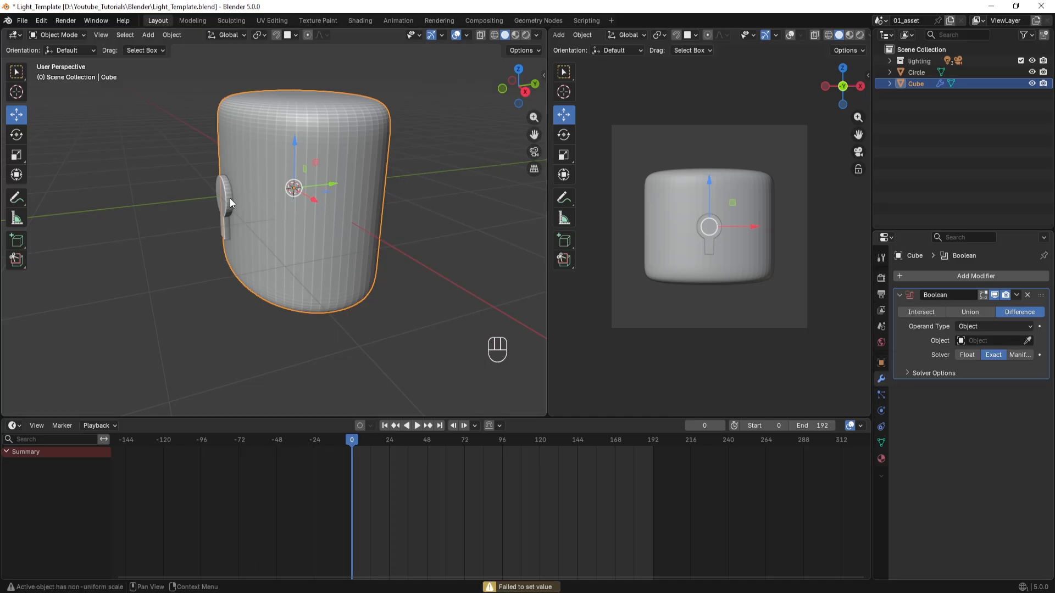
middle_click_drag(294, 380, 356, 370)
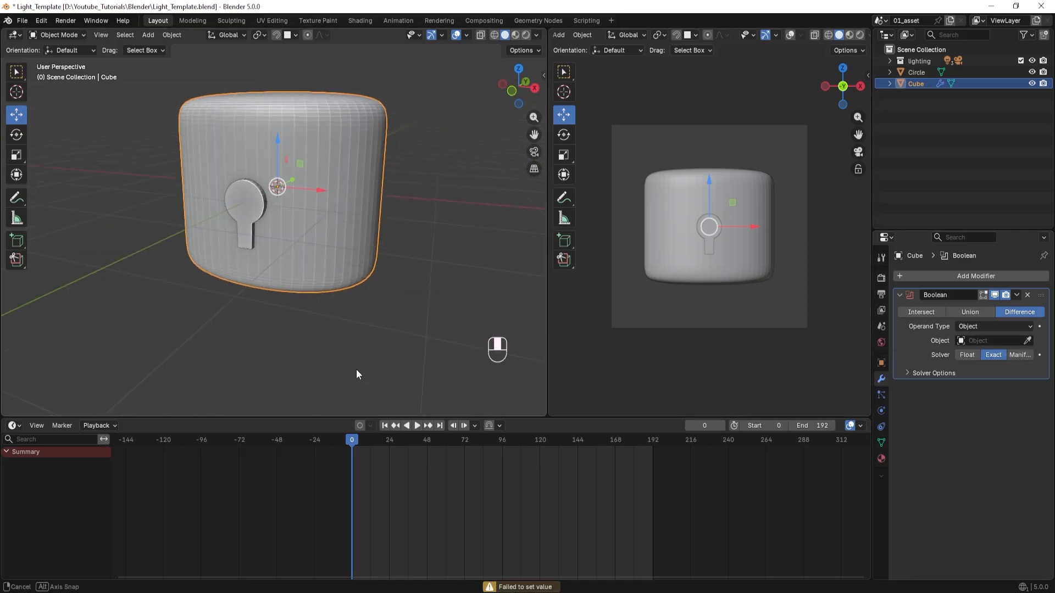
left_click(1027, 341)
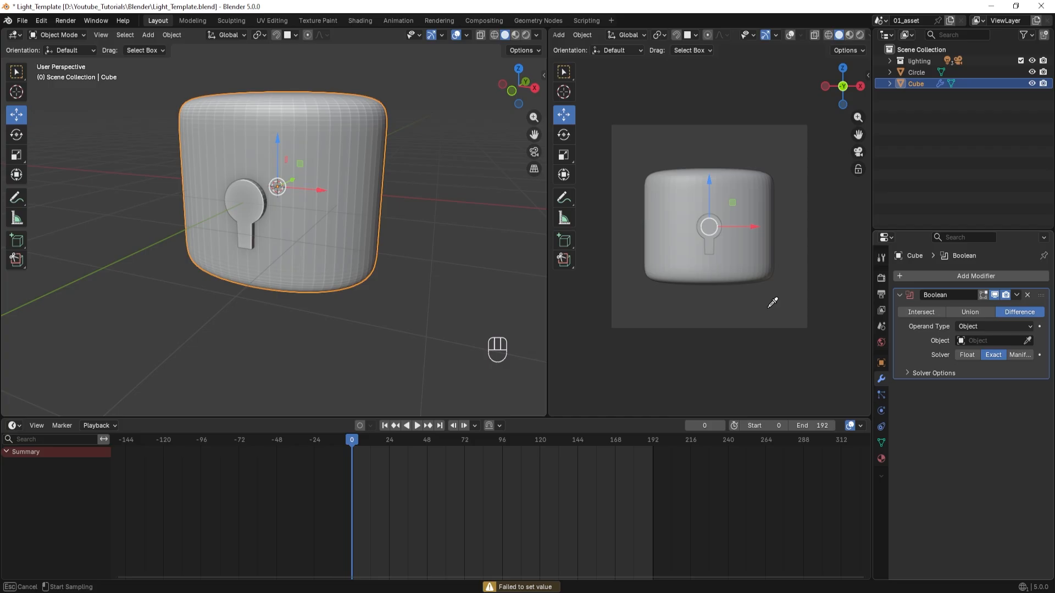
left_click(249, 197)
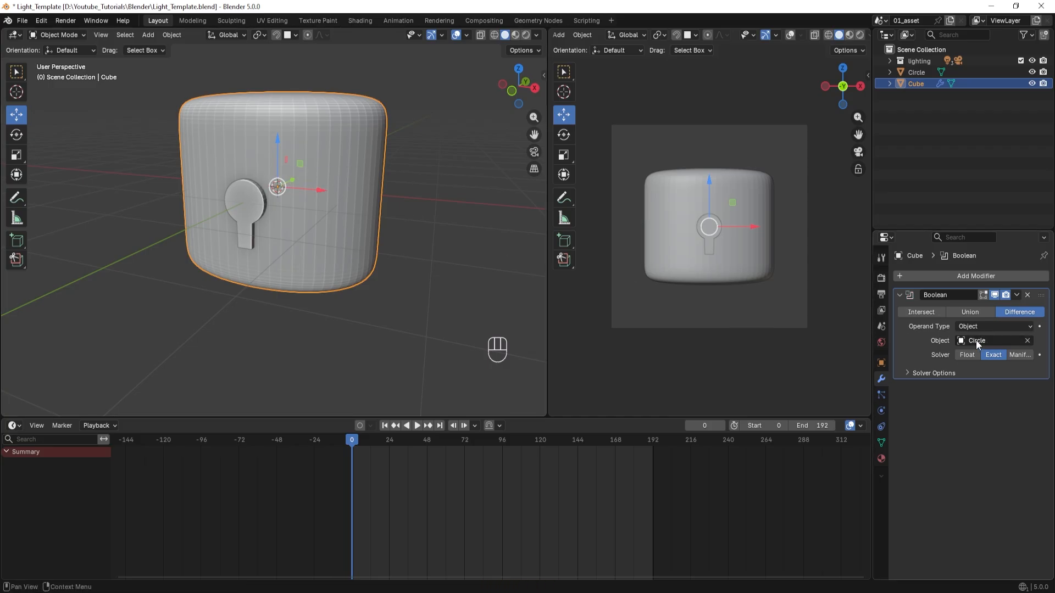
left_click(965, 356)
middle_click_drag(416, 289, 391, 290)
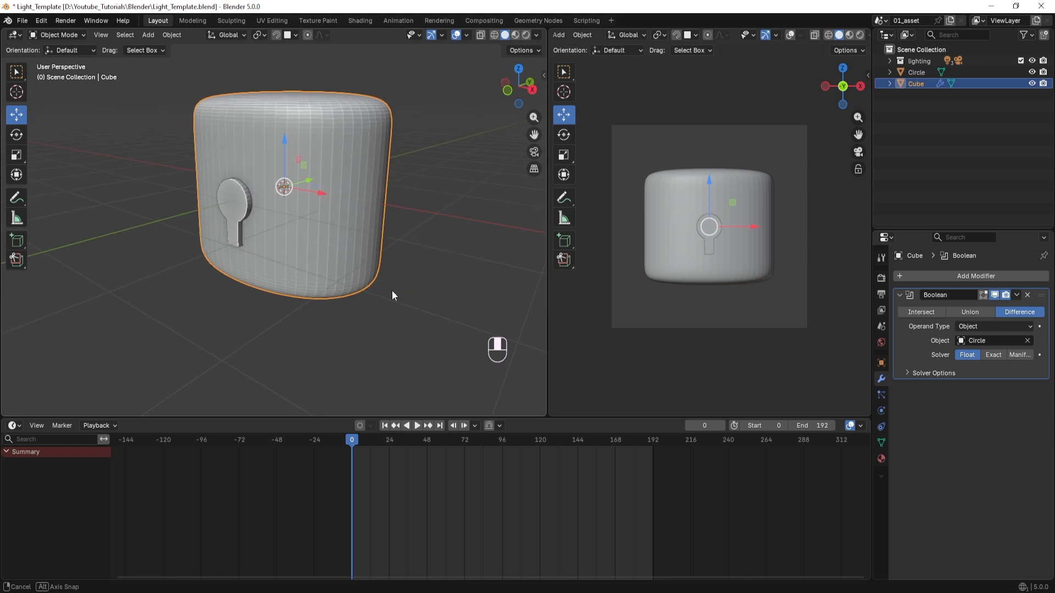
Hide the keyhole solid temporarily to inspect the cutout in the body's front, and show it again.
left_click(915, 73)
middle_click_drag(232, 247, 221, 263)
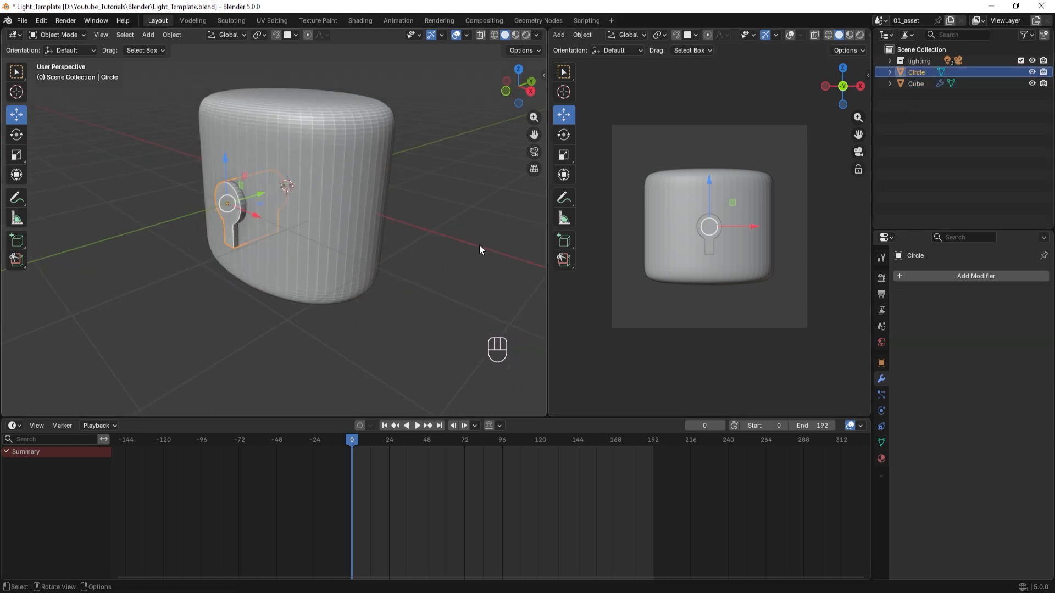
left_click(1032, 72)
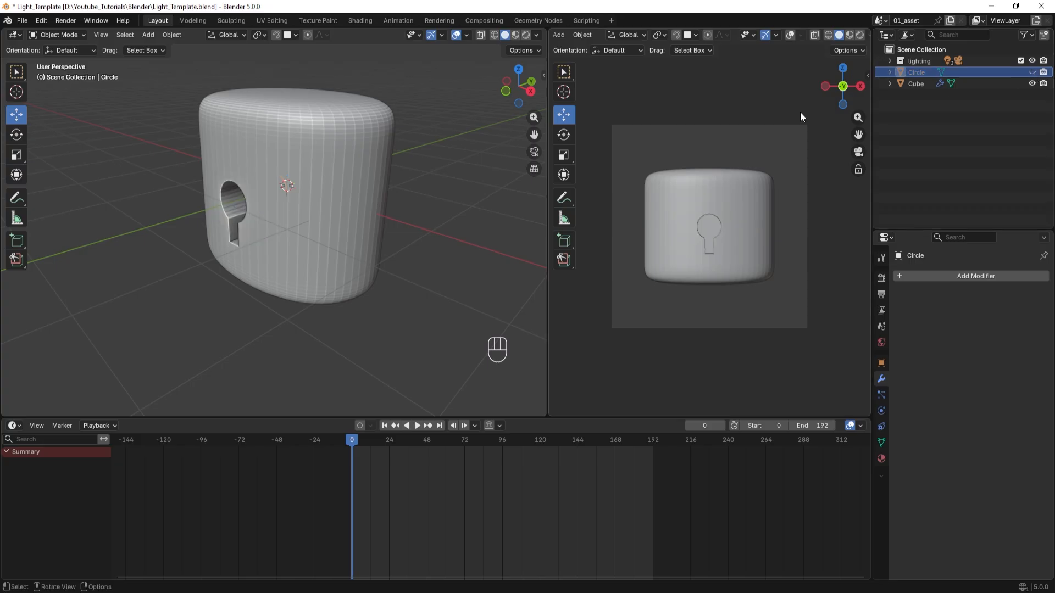
scroll(206, 302, "right", 5)
scroll(238, 282, "up", 6)
scroll(239, 283, "right", 8)
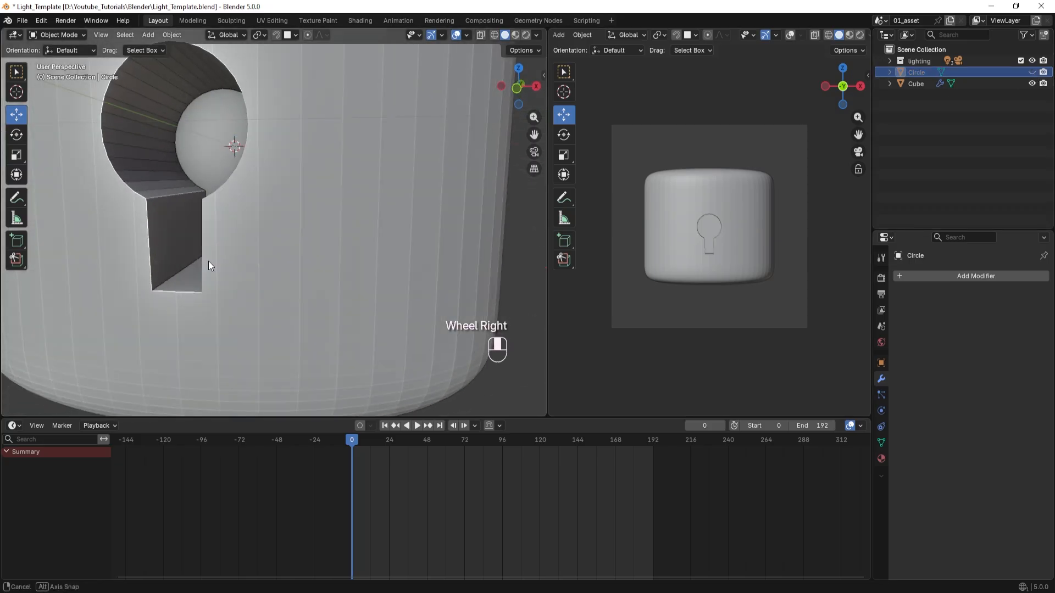
scroll(213, 272, "down", 3)
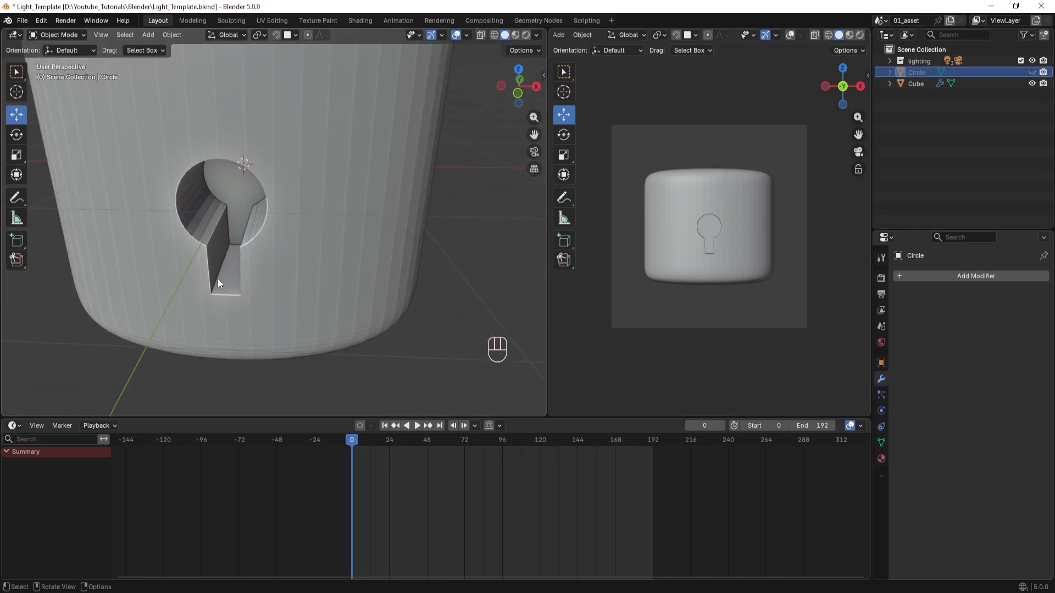
middle_click_drag(218, 278, 211, 276)
left_click(1032, 73)
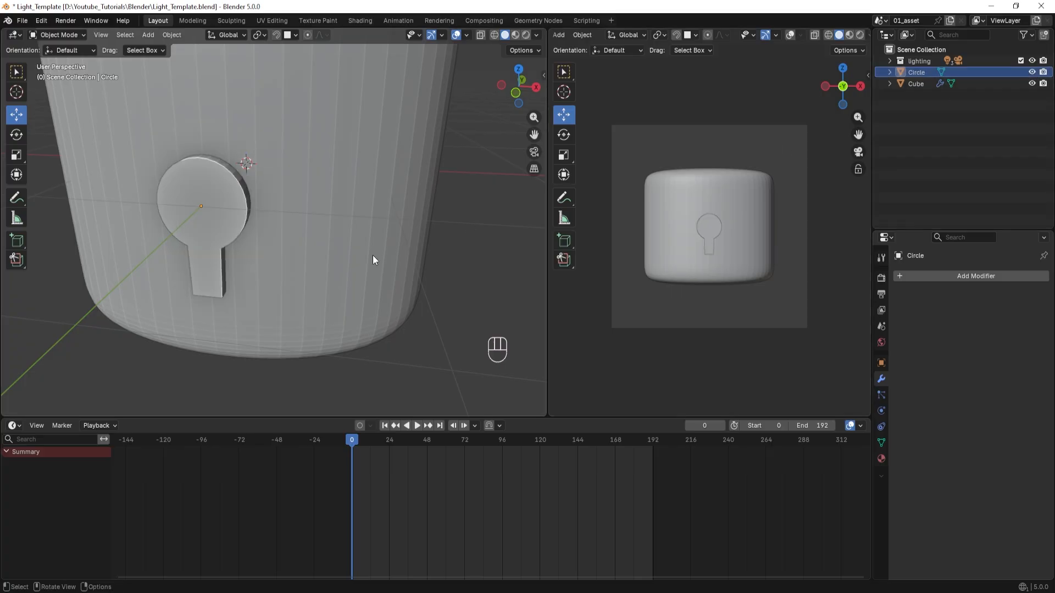
In front view, enter Edit Mode on the body, switch to edge selection and clear the full mesh selection.
scroll(335, 266, "down", 7)
middle_click_drag(289, 282, 319, 282)
left_click(238, 199)
scroll(256, 283, "up", 3)
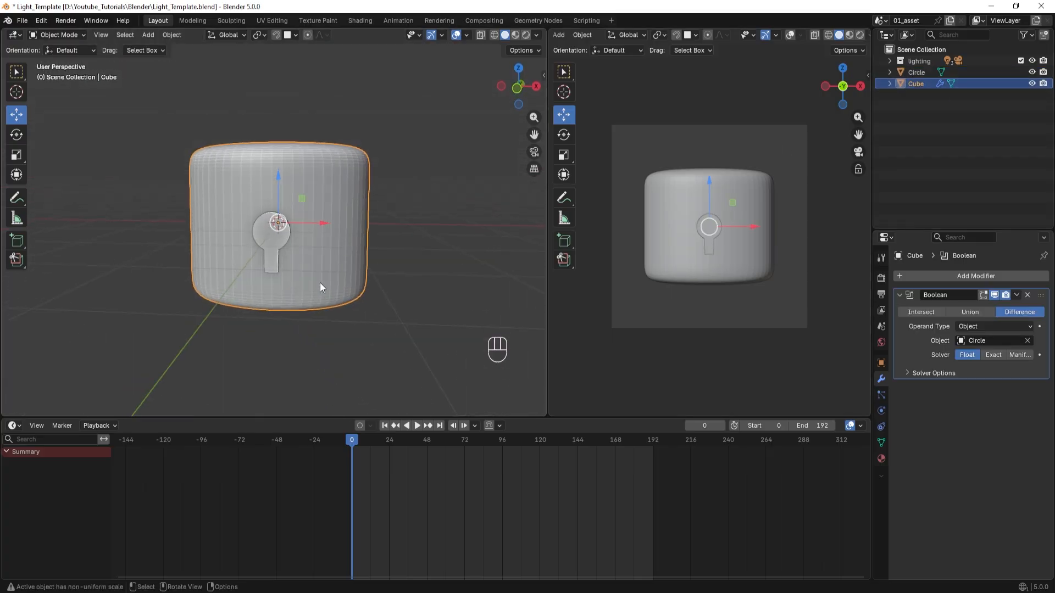
key("KP_1")
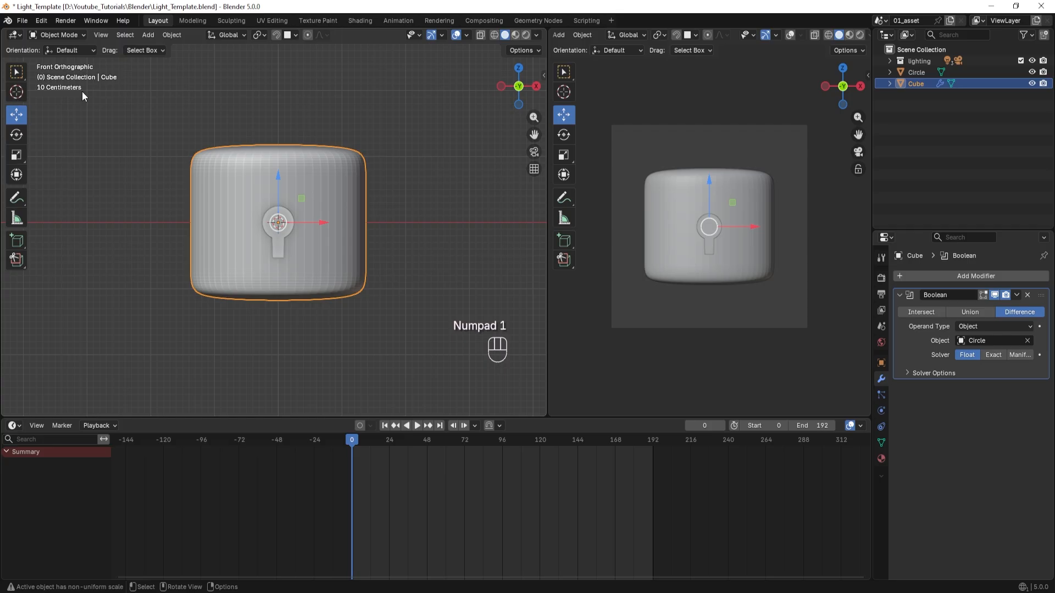
scroll(179, 239, "right", 2, "shift")
key("Tab")
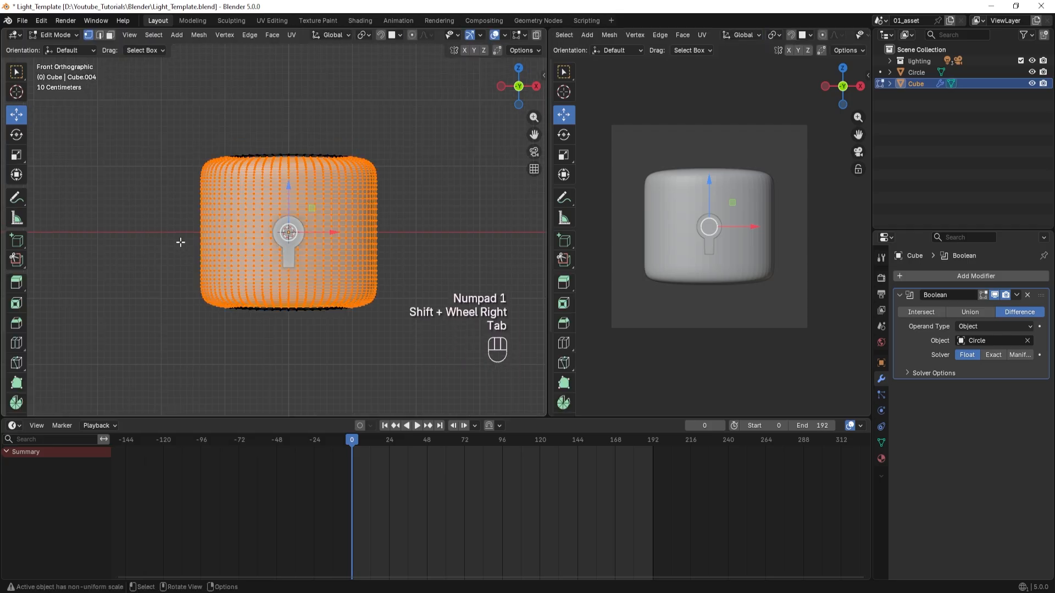
scroll(180, 242, "up", 4)
left_click(99, 35)
scroll(105, 211, "up", 1)
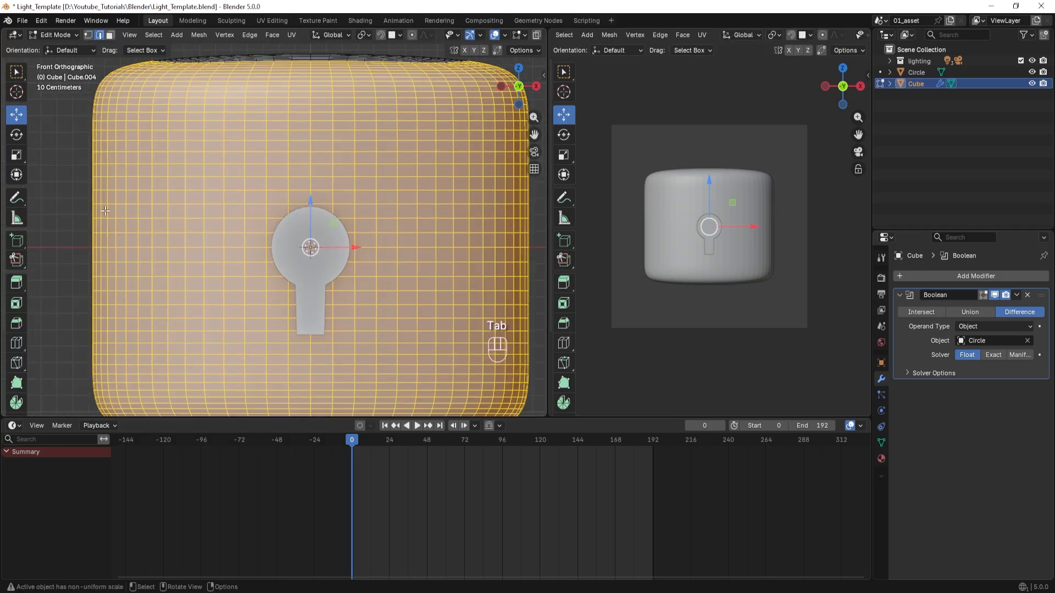
left_click(64, 201)
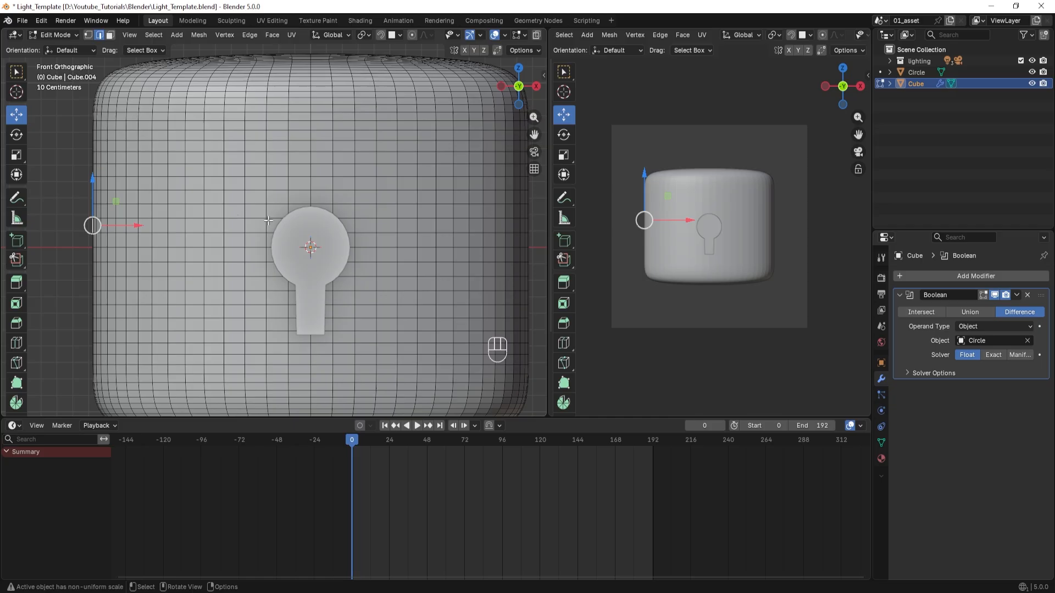
Select the eleven horizontal edge loops from just above to just below the keyhole and dissolve them.
scroll(269, 223, "up", 1)
left_click(302, 200)
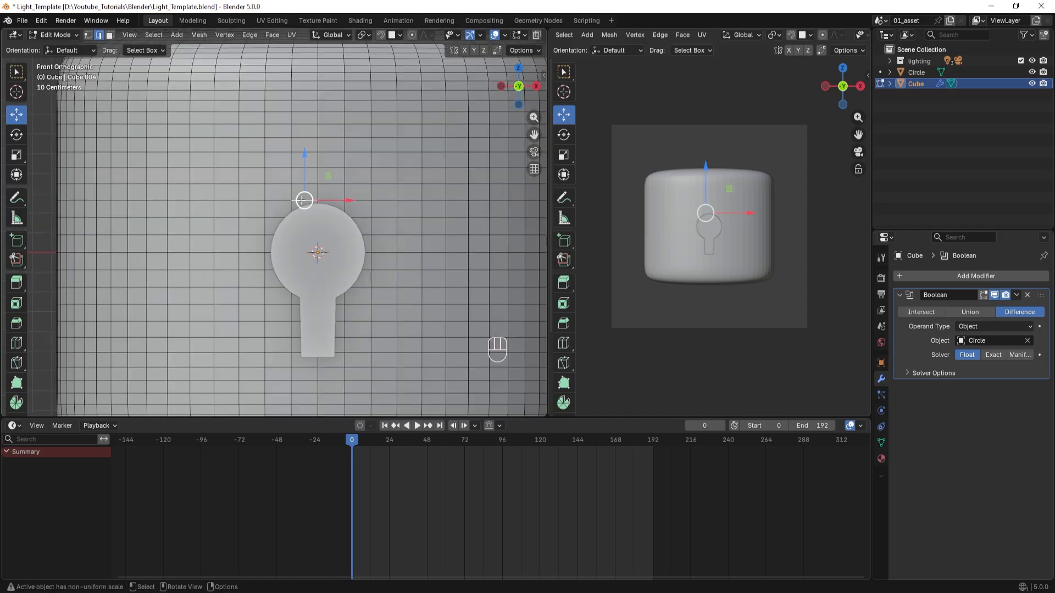
left_click(301, 201, "alt+shift")
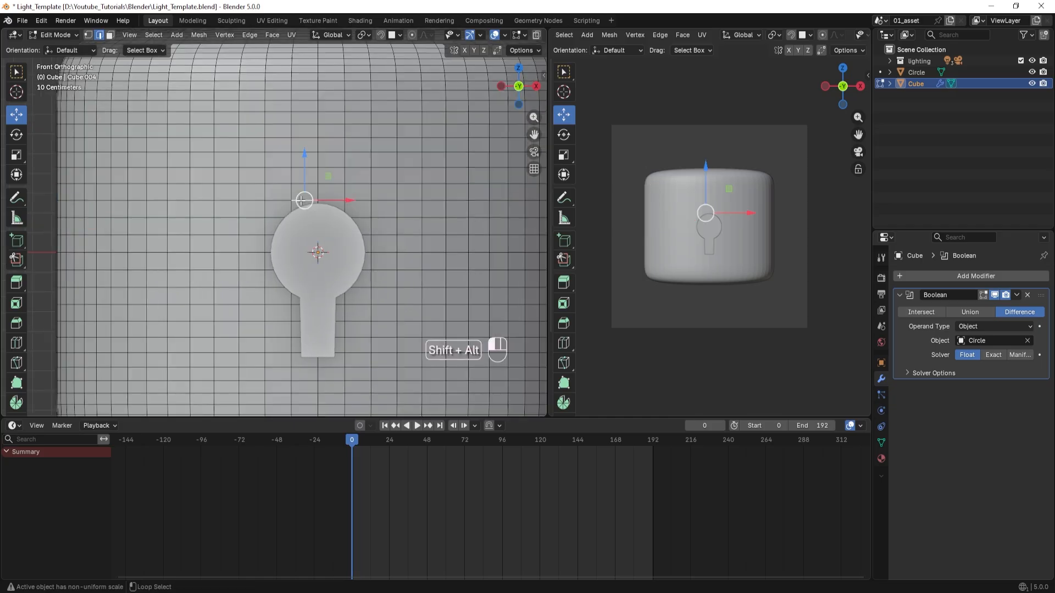
left_click(296, 200)
left_click(295, 201, "alt")
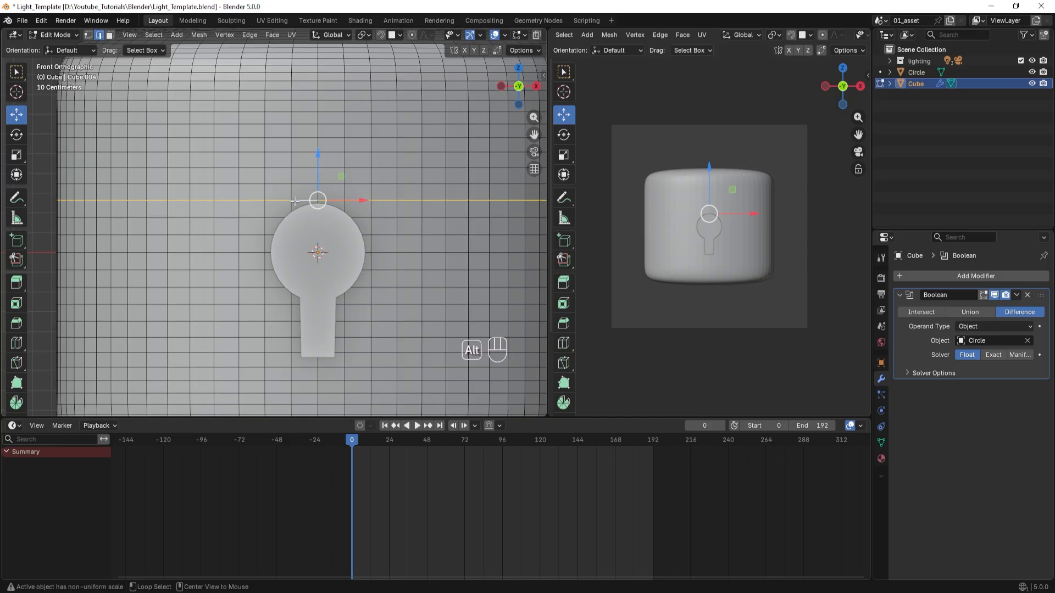
left_click(269, 218, "alt+shift")
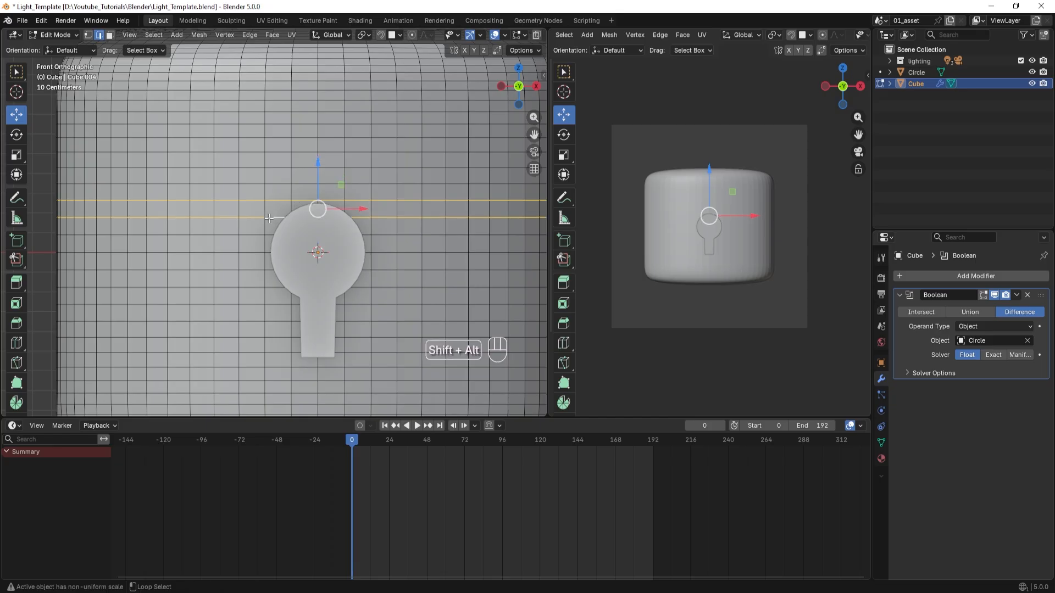
left_click(267, 235, "alt+shift")
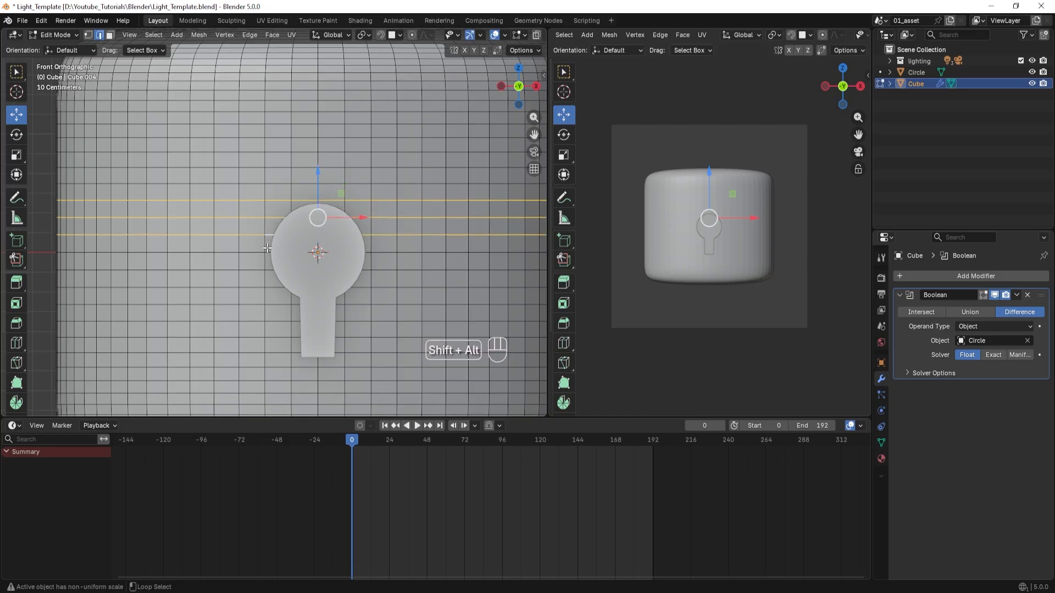
left_click(259, 253, "alt+shift")
left_click(256, 271, "alt+shift")
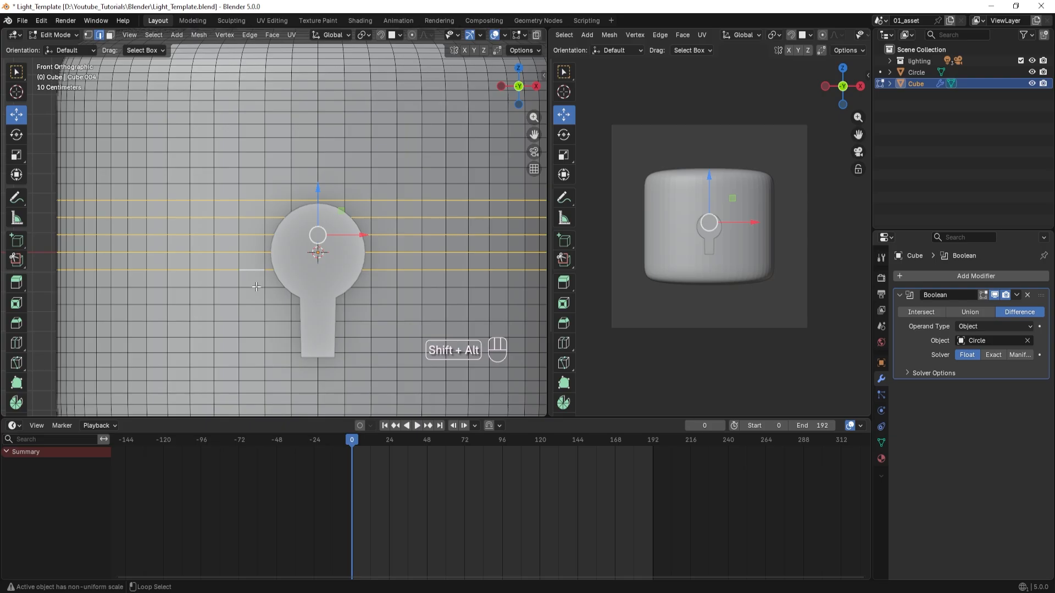
left_click(256, 287, "alt+shift")
left_click(256, 307, "alt+shift")
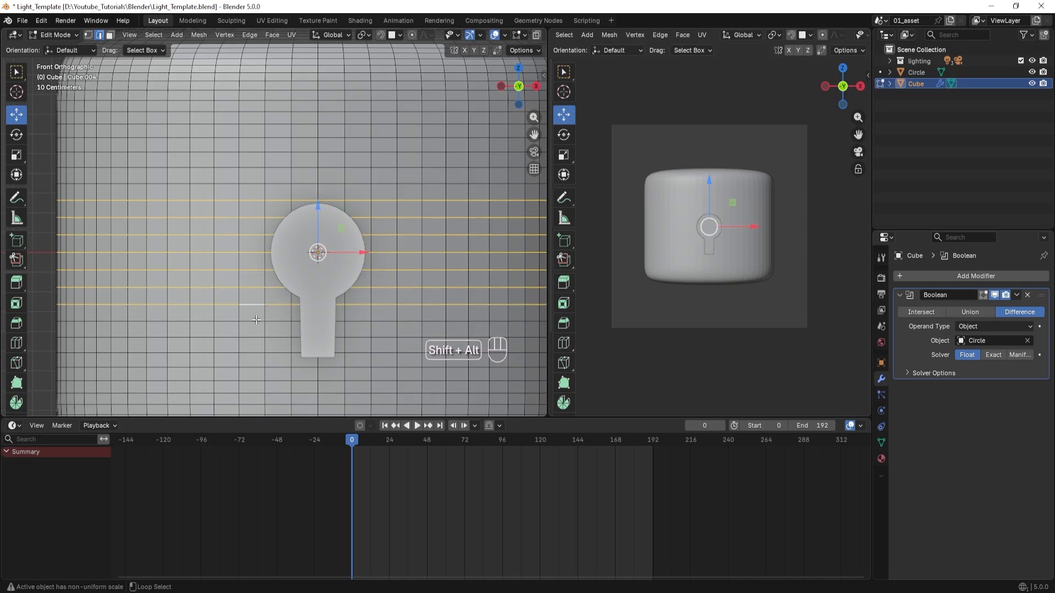
left_click(256, 321, "alt+shift")
left_click(256, 338, "alt+shift")
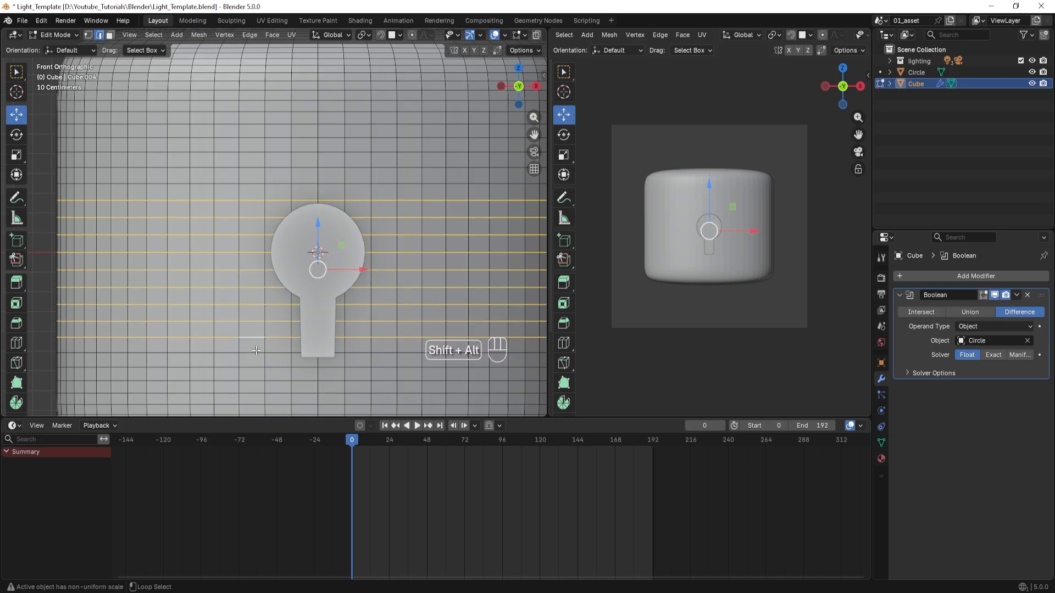
left_click(256, 354, "alt+shift")
left_click(256, 368, "alt+shift")
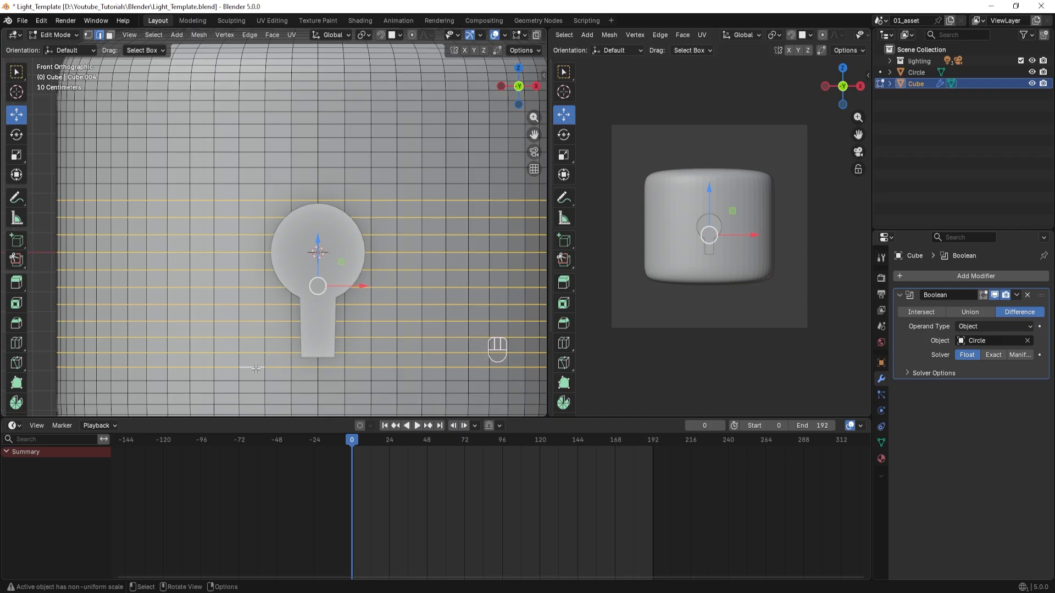
key("alt+x")
key("ctrl")
key("ctrl+x")
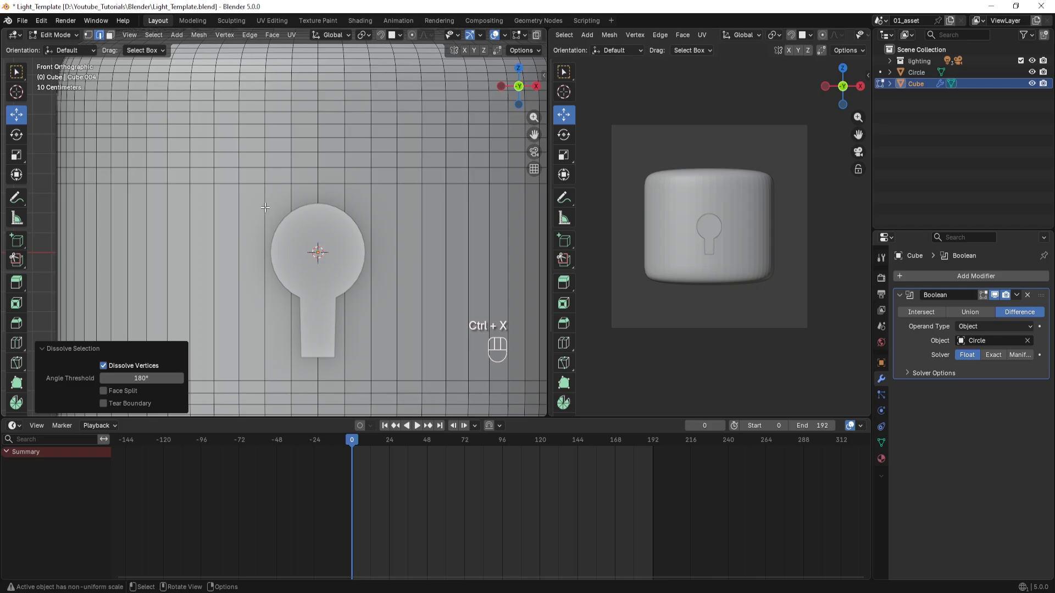
Dissolve the four vertical edges around the keyhole, two on each side of its centre line.
left_click(265, 208)
left_click(291, 191, "shift")
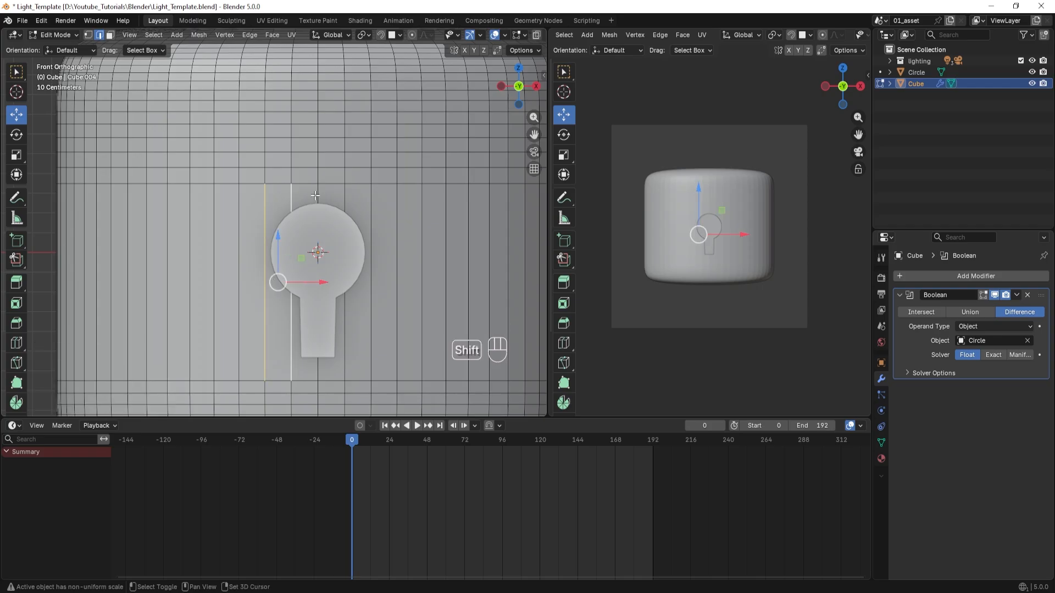
left_click(345, 192, "shift")
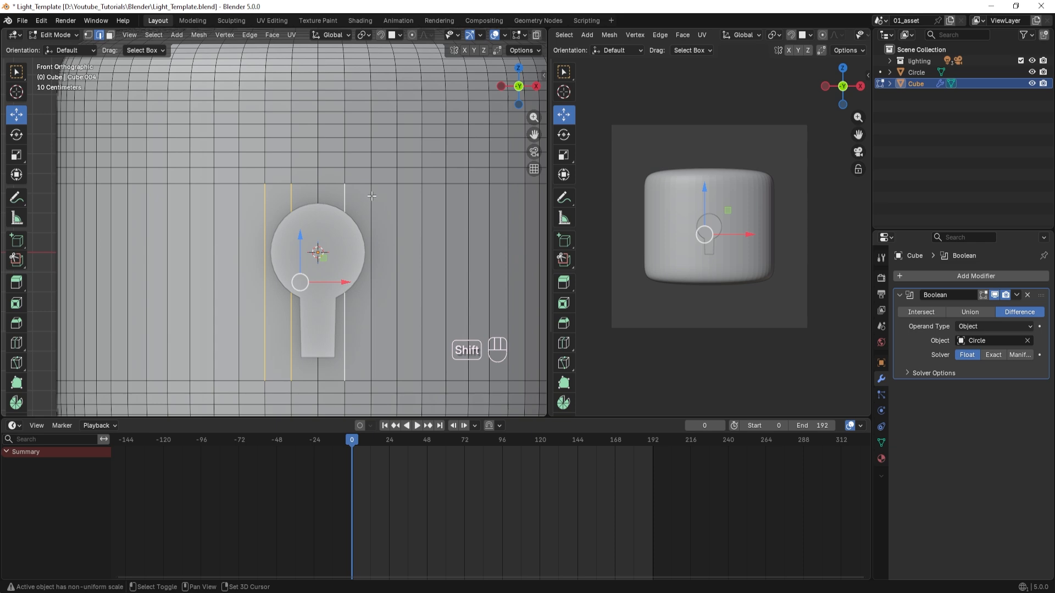
left_click(371, 195, "shift")
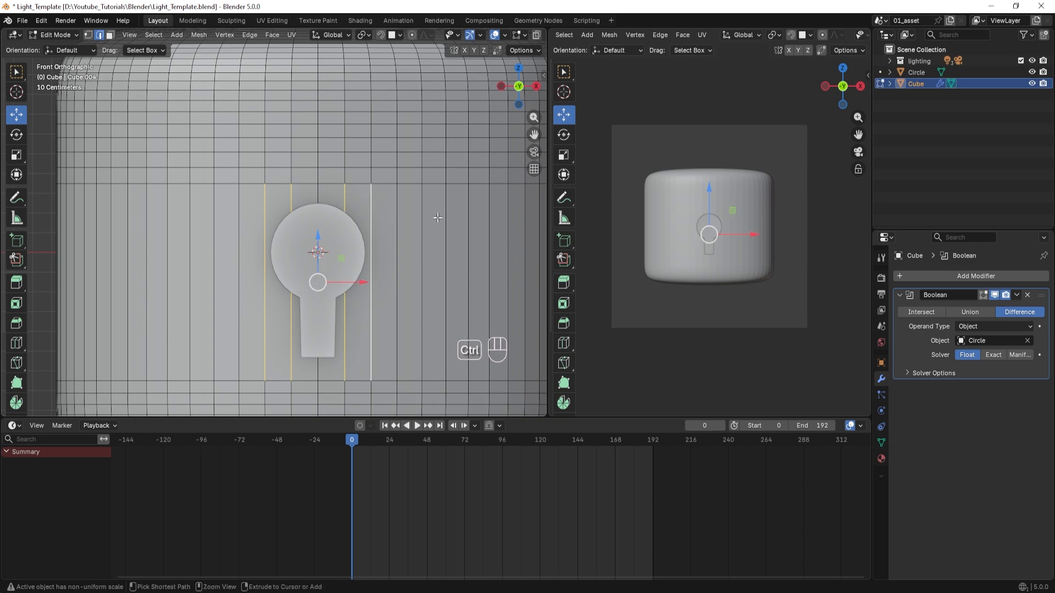
key("ctrl+x")
scroll(277, 287, "down", 3)
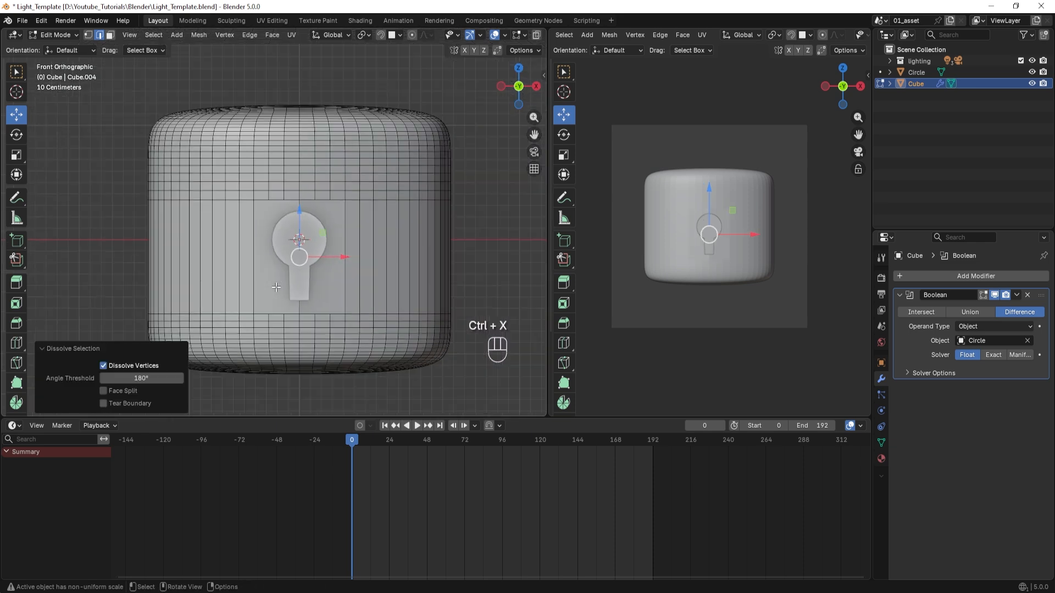
middle_click_drag(312, 281, 332, 270, "shift")
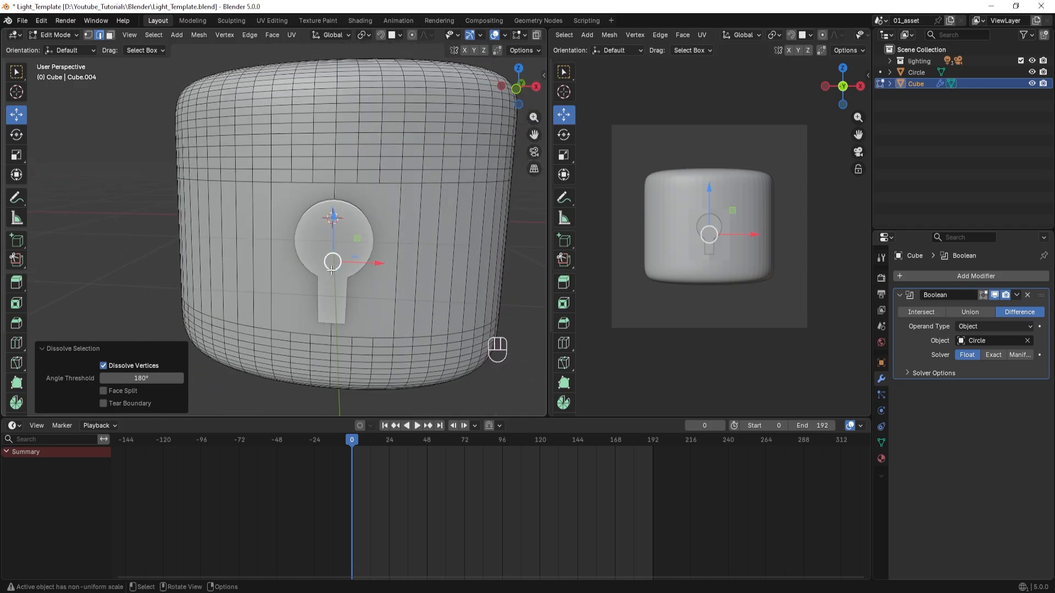
scroll(332, 270, "down", 2)
Return to Object Mode and apply the body's Boolean modifier.
key("Tab")
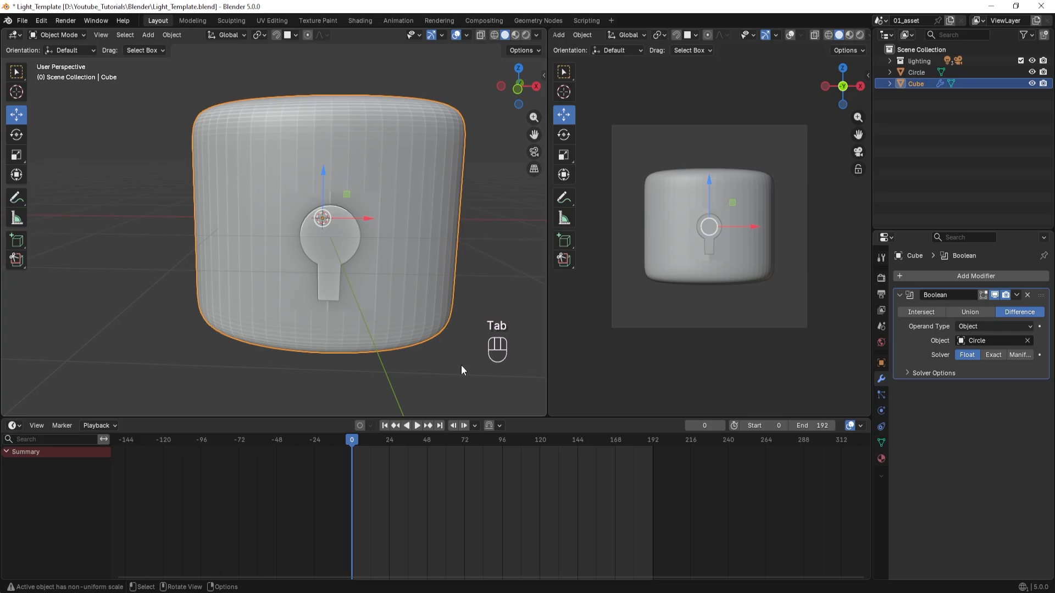
left_click(1017, 295)
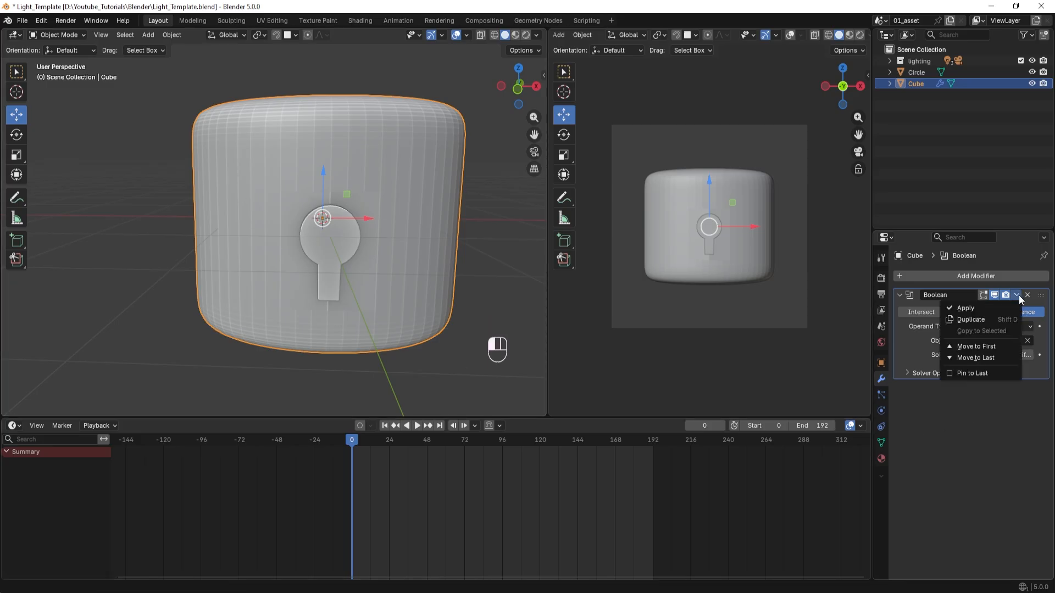
left_click(967, 310)
Select the keyhole solid, toggle its visibility to check the cutout, and delete the solid.
middle_click_drag(264, 272, 239, 269)
scroll(286, 262, "up", 3)
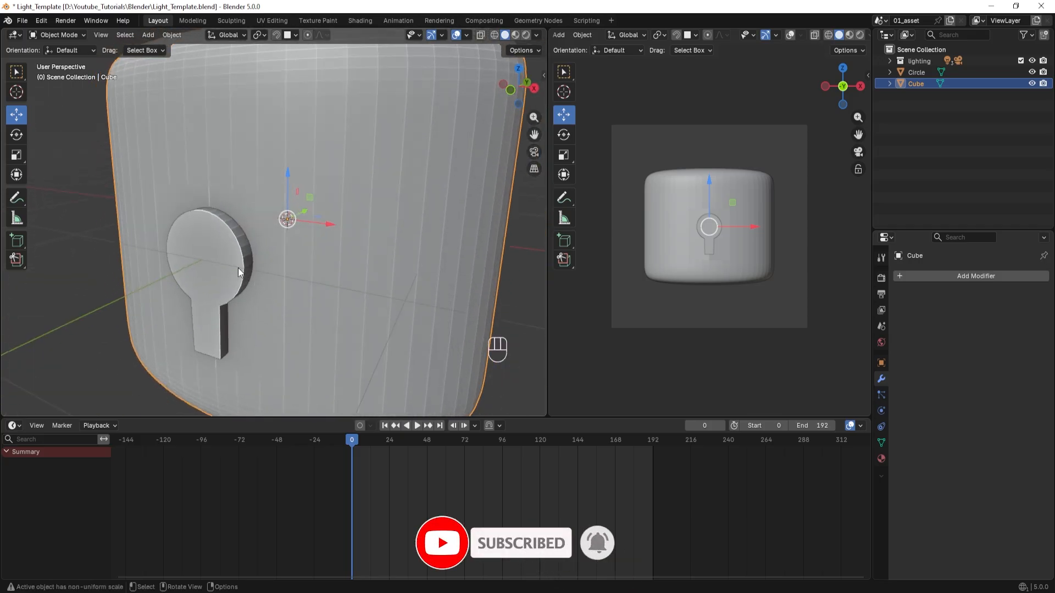
left_click(219, 255)
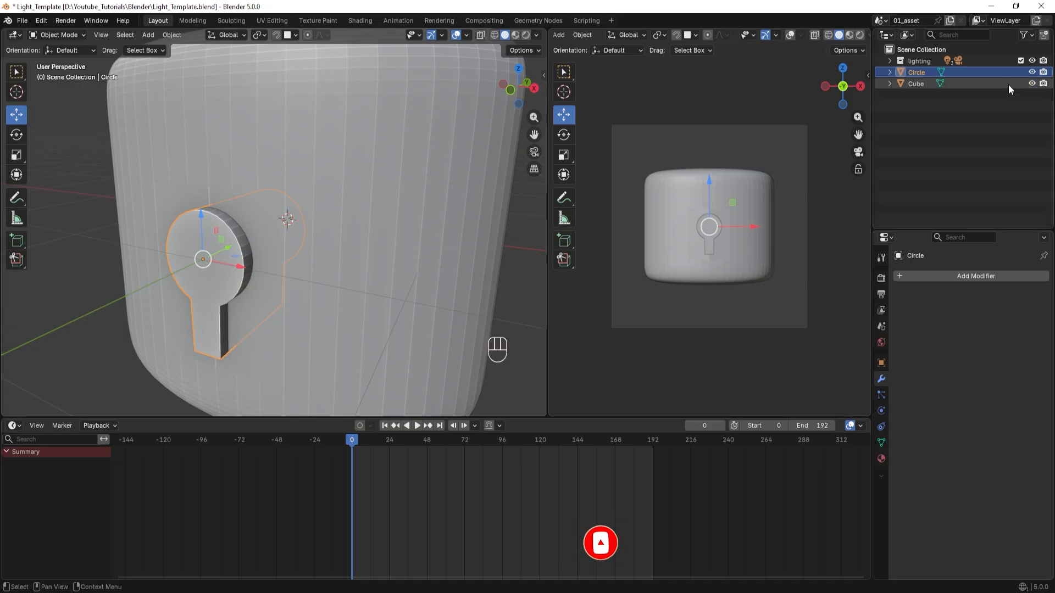
left_click(1032, 73)
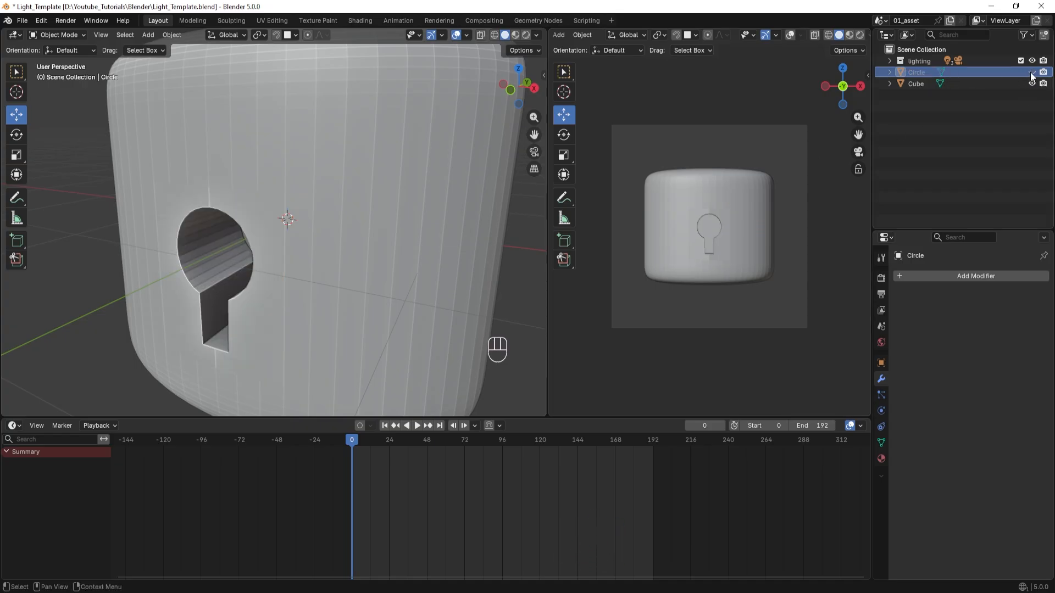
left_click(1032, 73)
left_click(1032, 73)
left_click(1032, 73)
key("Delete")
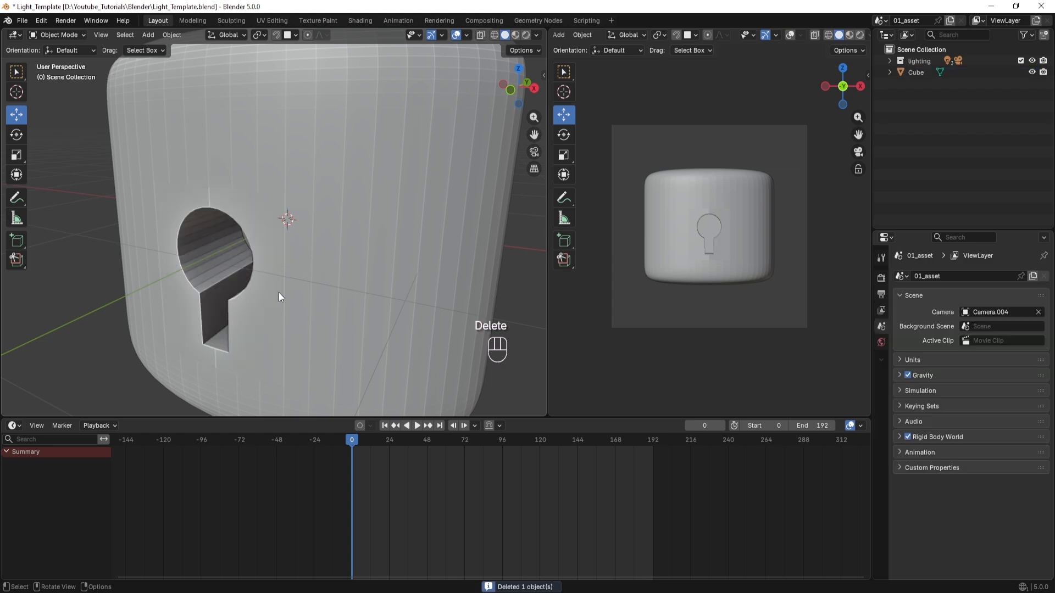
Enter Edit Mode on the body and select the full front rim edge loop of the keyhole opening.
scroll(279, 292, "right", 1)
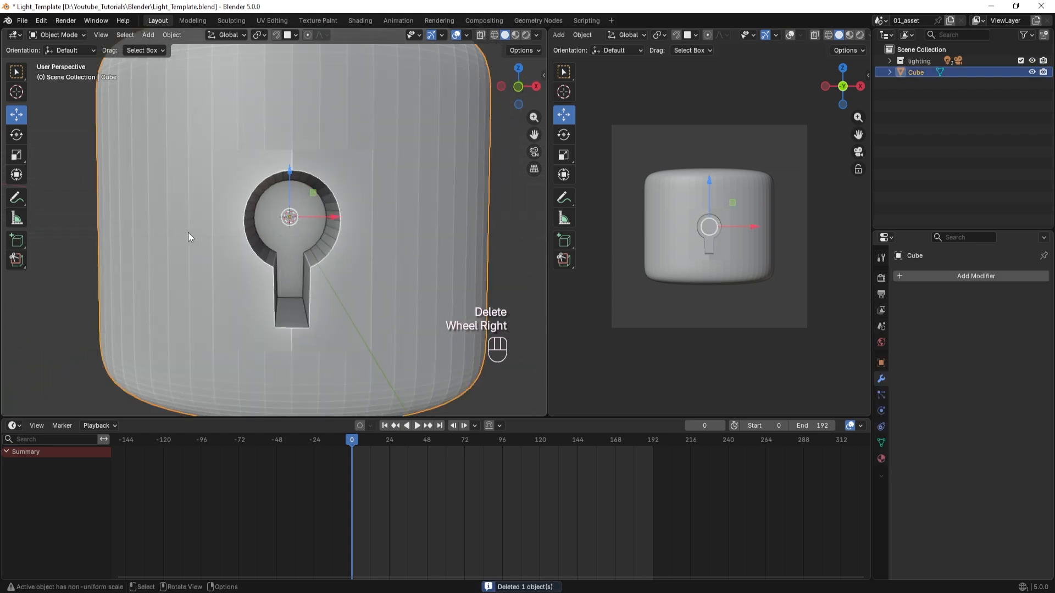
key("Tab")
scroll(205, 230, "up", 3)
scroll(205, 230, "down", 2)
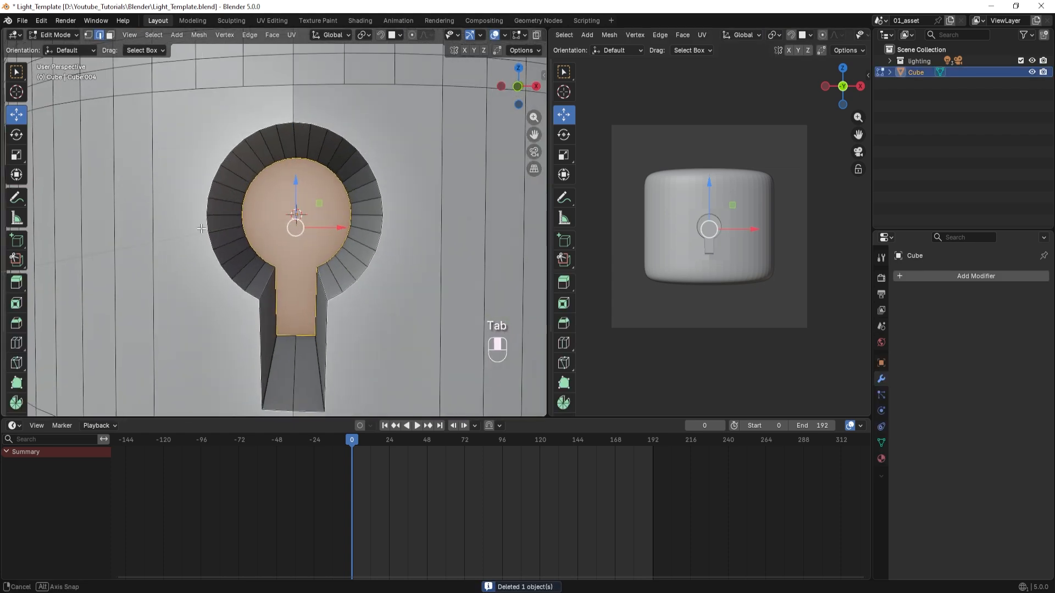
scroll(156, 187, "down", 2)
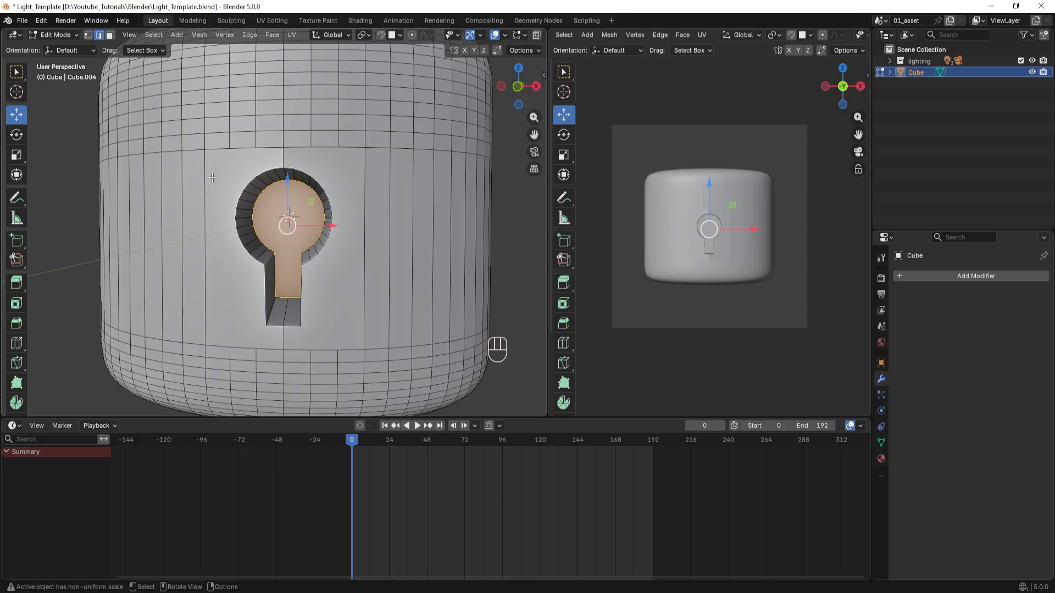
scroll(299, 198, "up", 1)
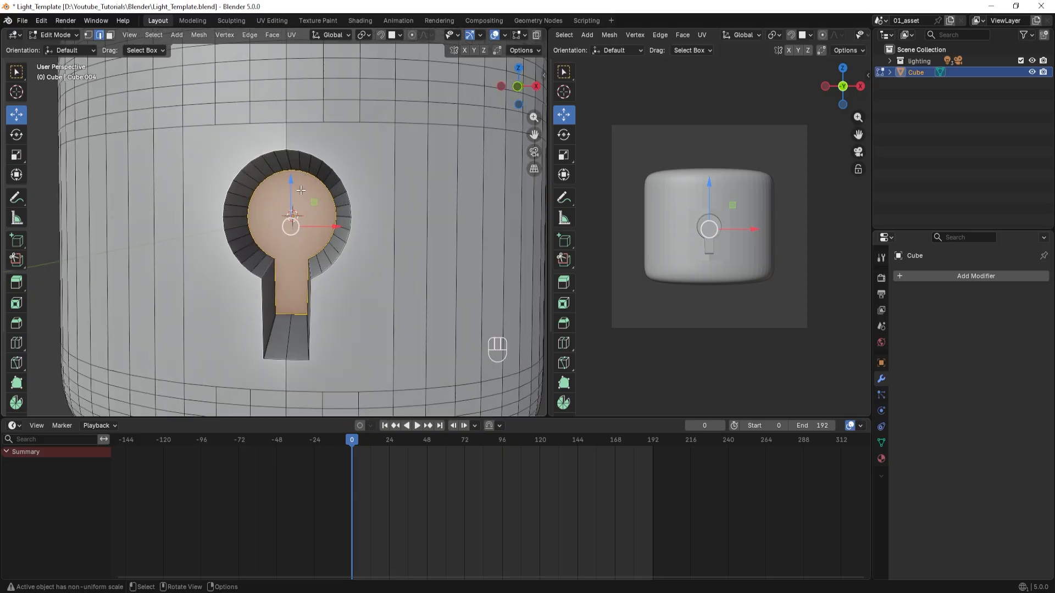
middle_click_drag(302, 193, 335, 190)
left_click(353, 175)
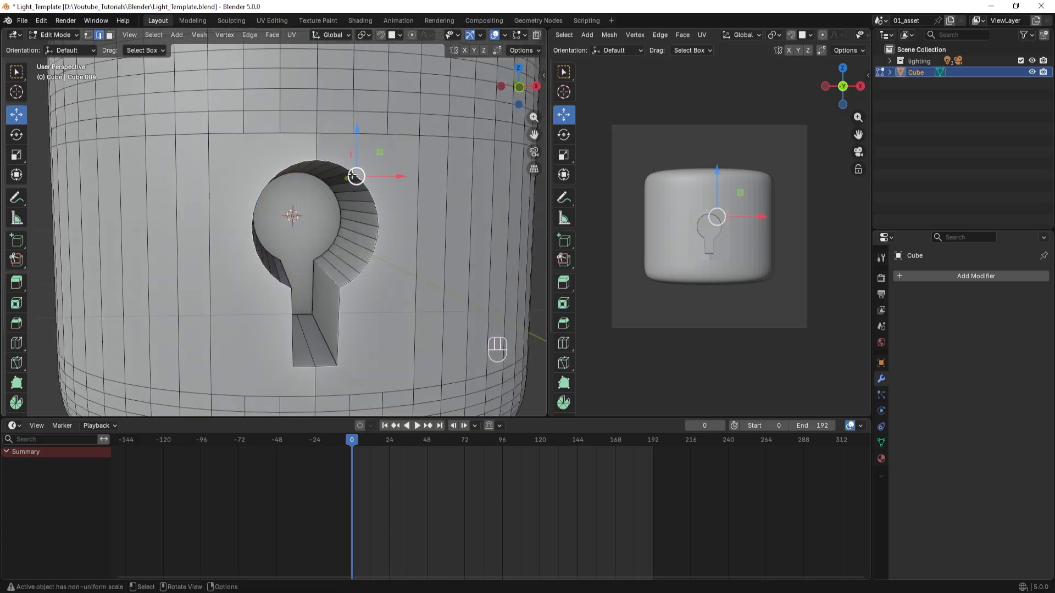
scroll(353, 175, "up", 4)
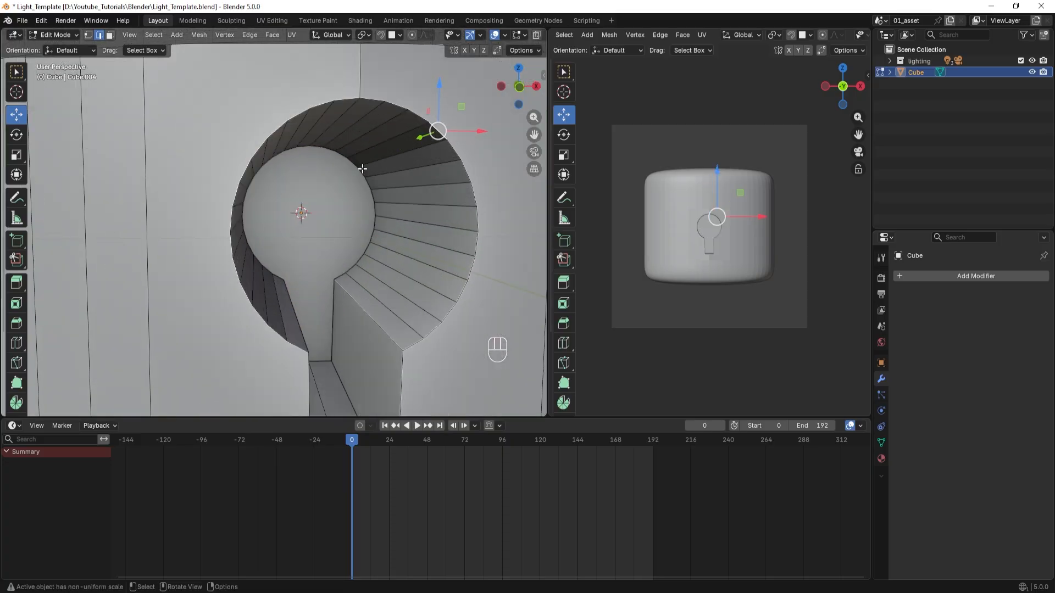
left_click(423, 116, "alt")
scroll(423, 116, "down", 2)
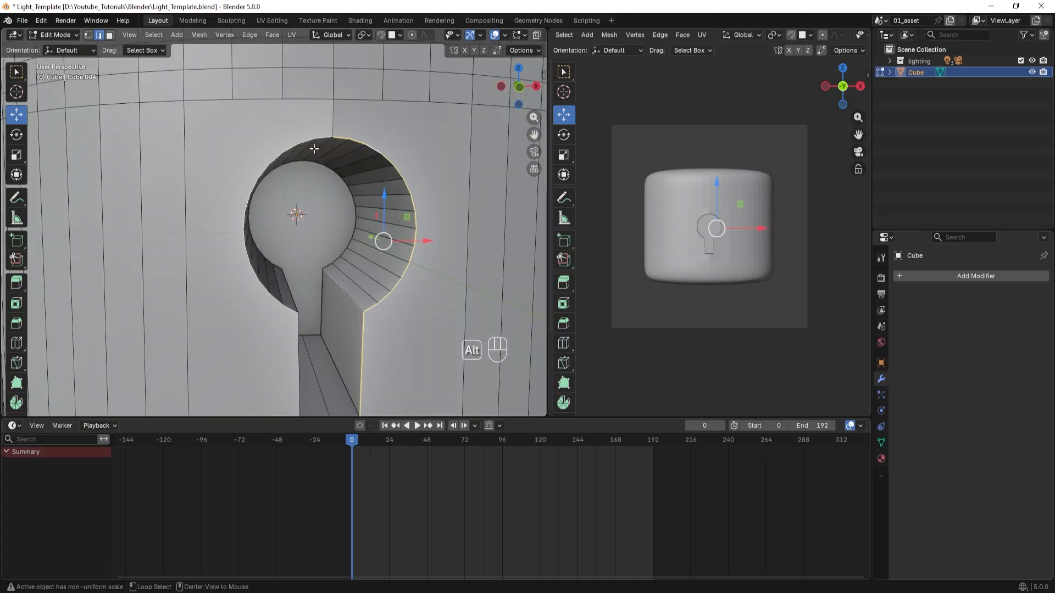
left_click(306, 141, "alt+shift")
scroll(319, 192, "down", 5)
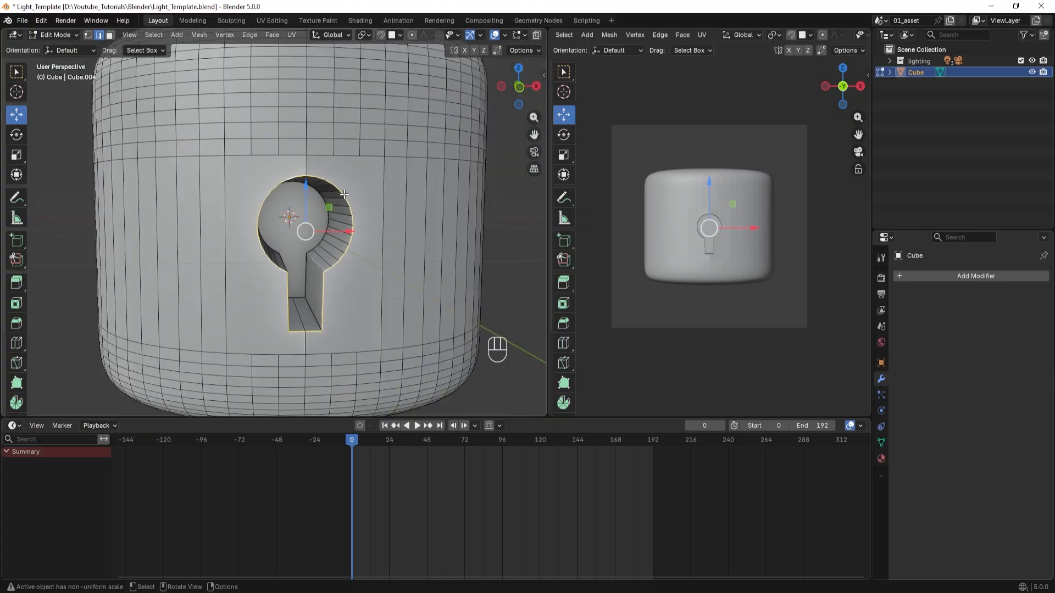
In front view, bevel the keyhole rim by about 0.044 m with 3 segments, and return to Object Mode.
mouse_move(330, 242)
middle_mouse_down("shift")
mouse_move(350, 236)
mouse_move(341, 202)
mouse_move(349, 175)
mouse_move(347, 251)
middle_mouse_up("shift")
key("KP_1")
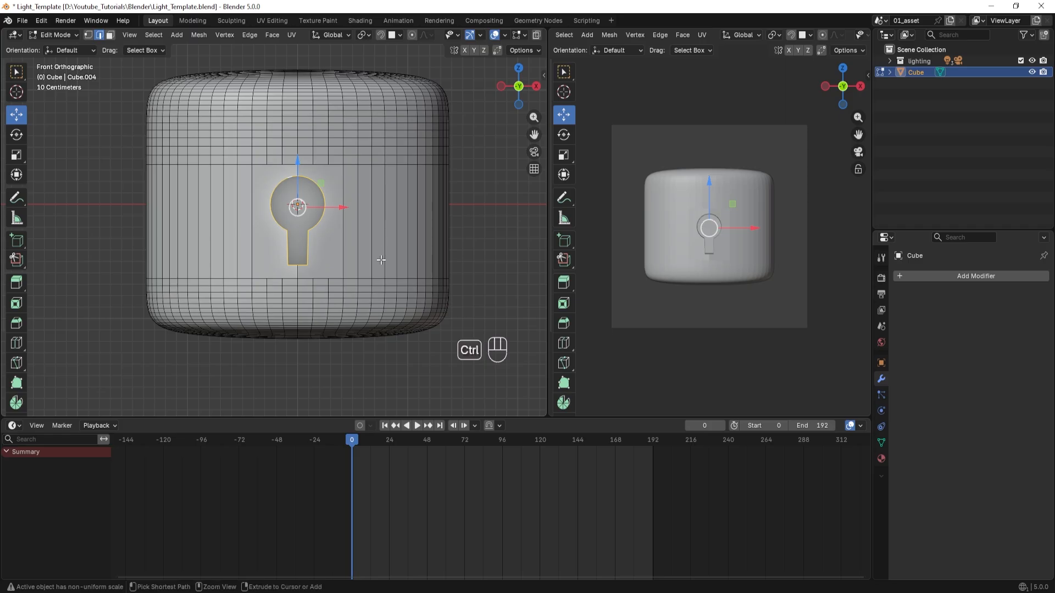
key("ctrl+b")
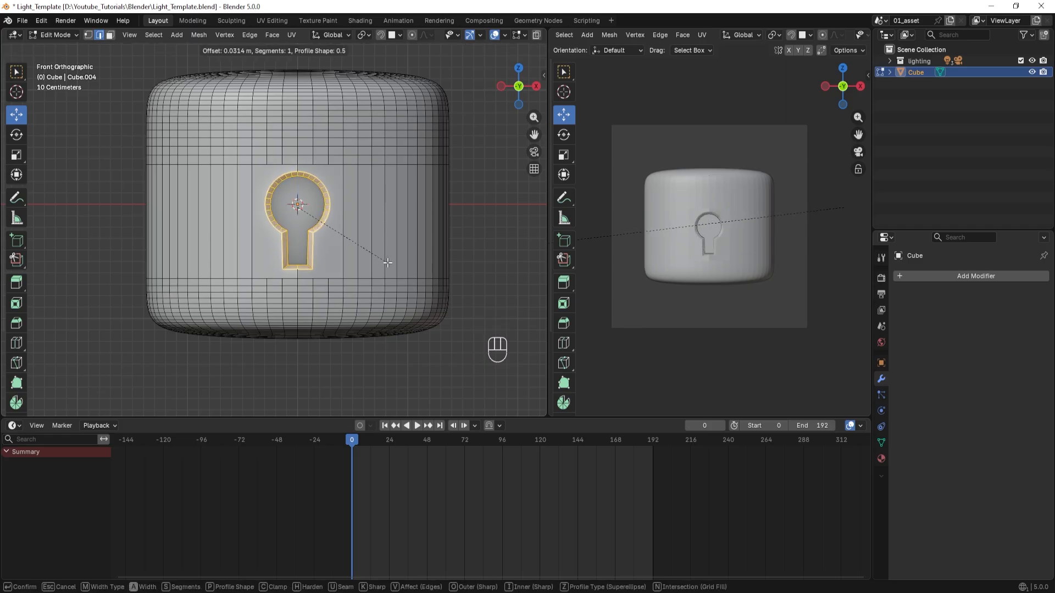
left_click(389, 264)
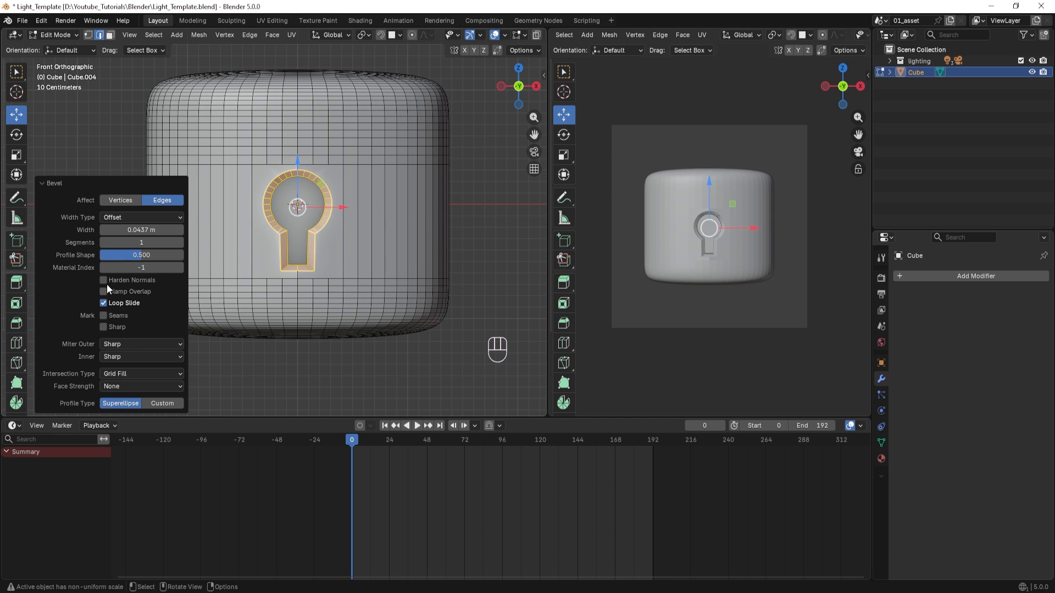
left_click(179, 243)
left_click(179, 244)
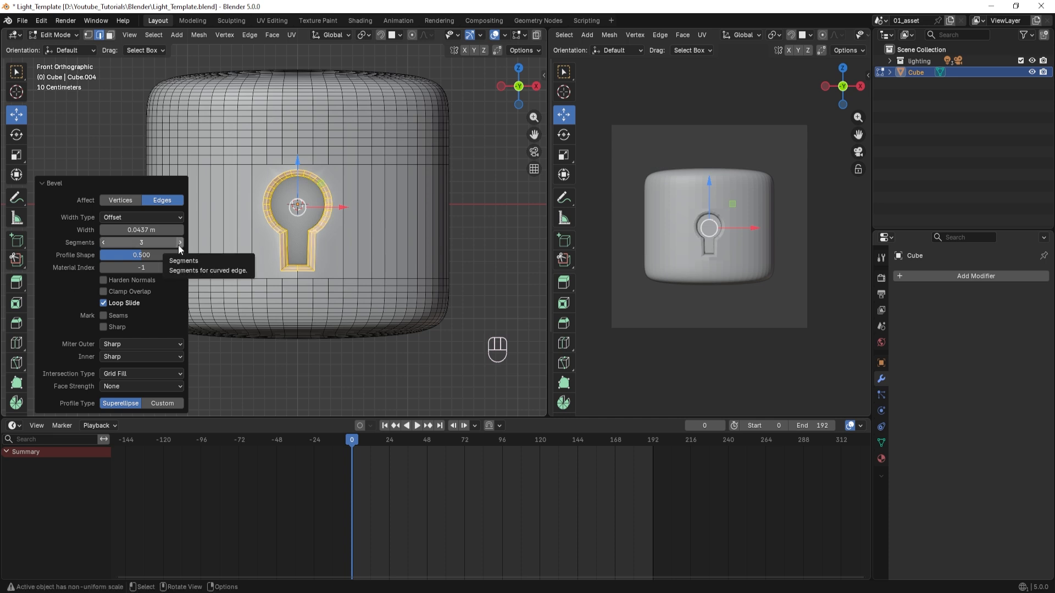
left_click(481, 231)
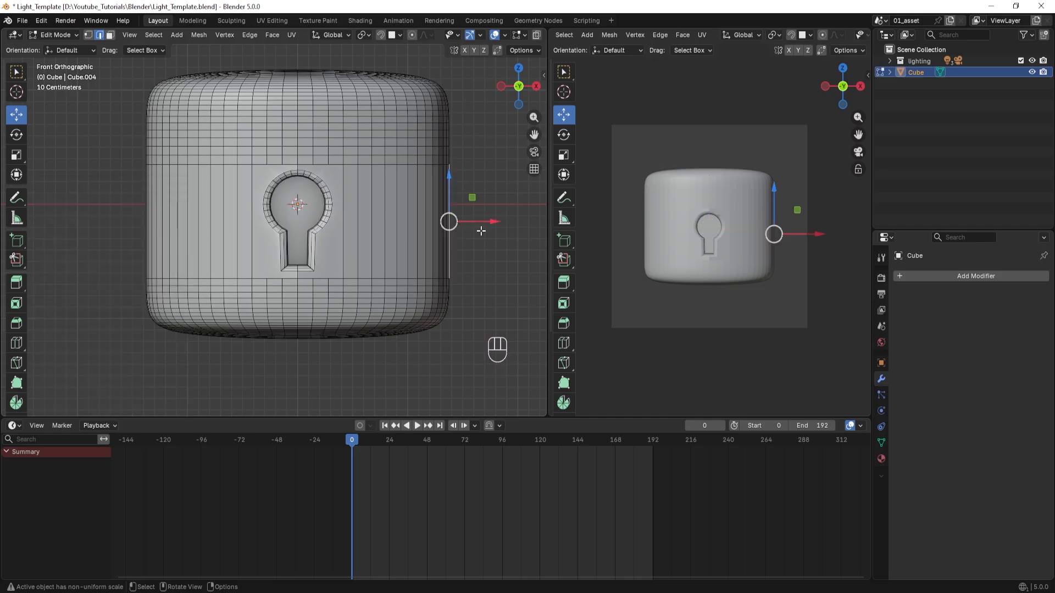
middle_click_drag(481, 231, 468, 249)
key("Tab")
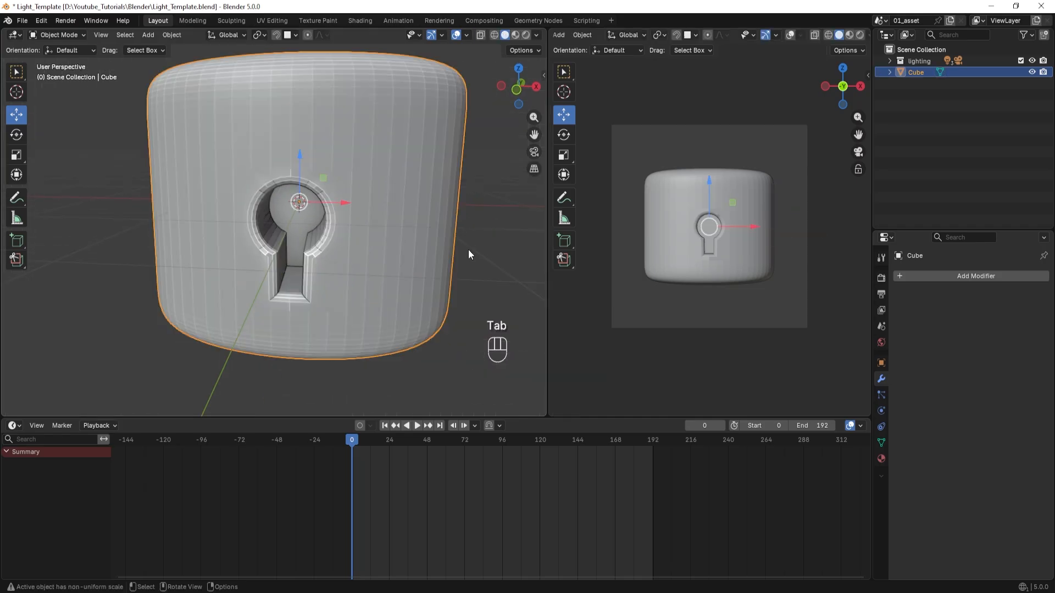
Try a level 2 Subdivision modifier on the body and inspect the keyhole from several angles.
middle_click_drag(138, 254, 217, 258)
middle_click_drag(212, 156, 240, 183)
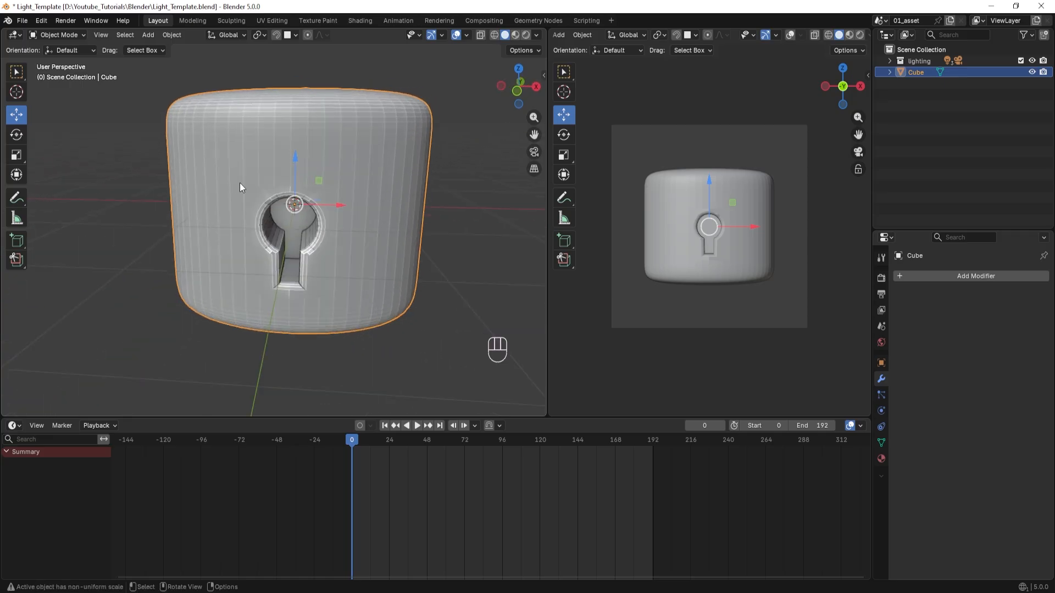
key("ctrl")
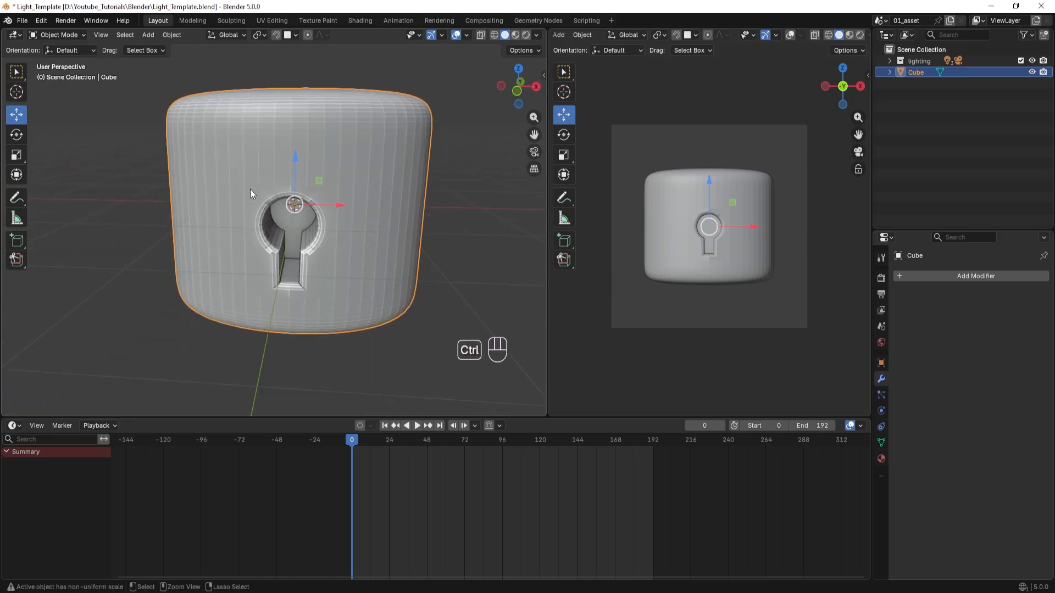
key("ctrl+2")
middle_click_drag(279, 266, 258, 258)
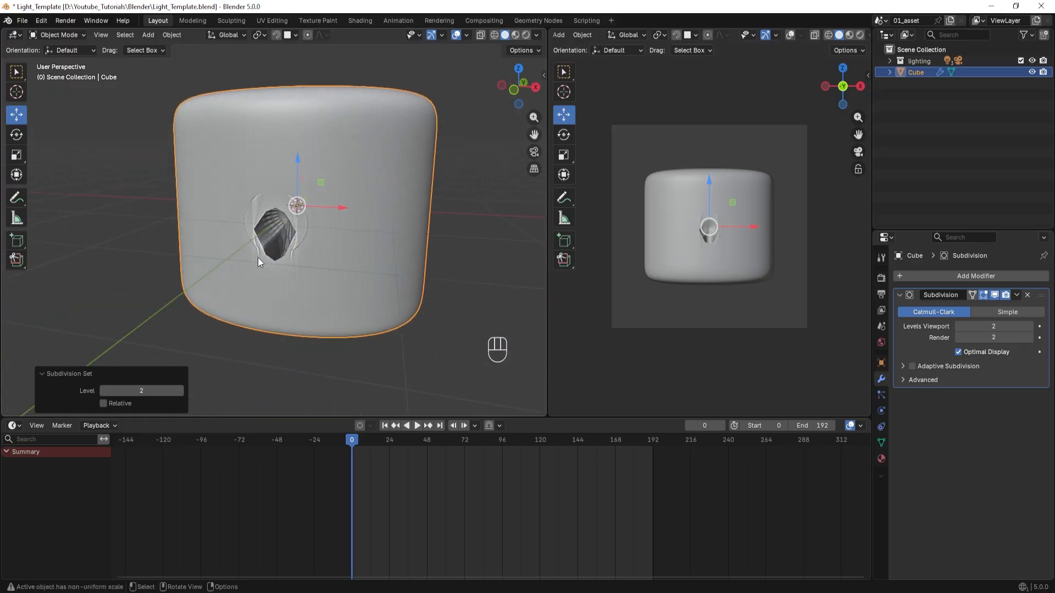
middle_click_drag(294, 289, 320, 289)
left_click(73, 278)
middle_click_drag(174, 309, 124, 312)
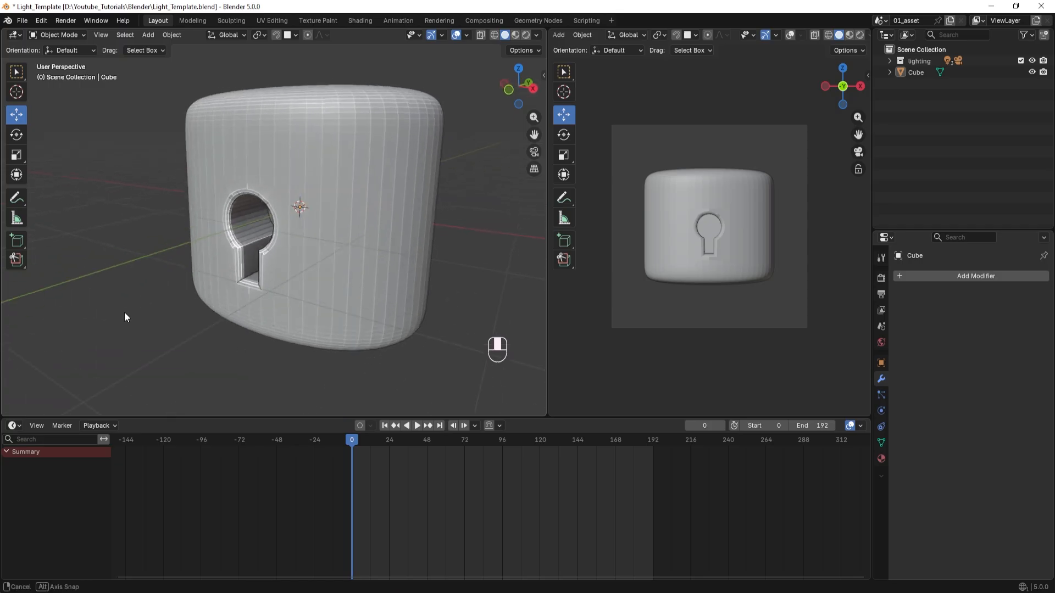
left_click(212, 229)
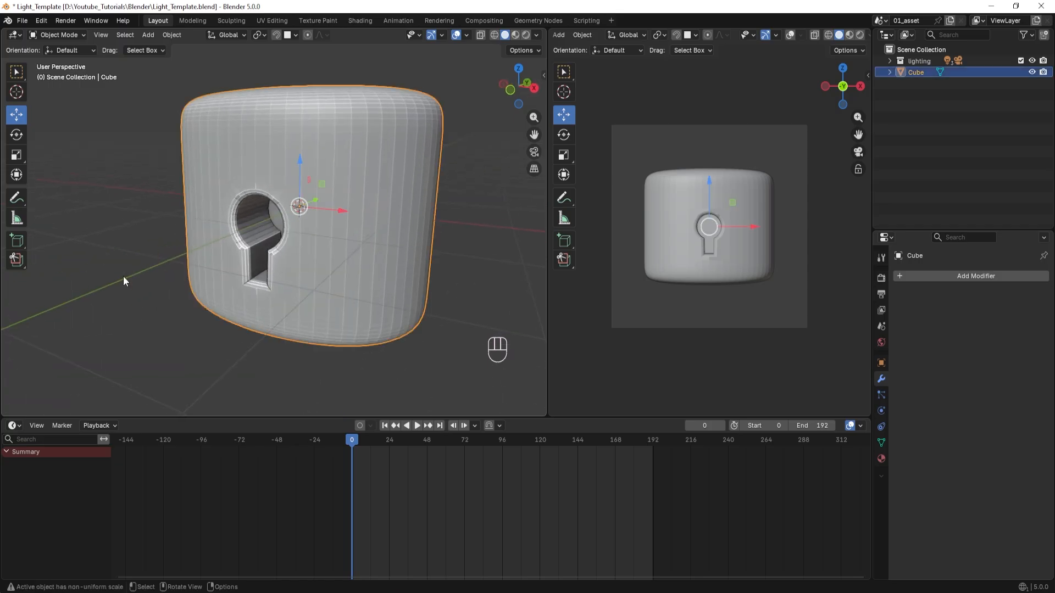
Switch to front view and add a torus mesh with the default 1 m major and 0.25 m minor radius.
middle_click_drag(123, 276, 230, 315)
scroll(229, 313, "up", 1)
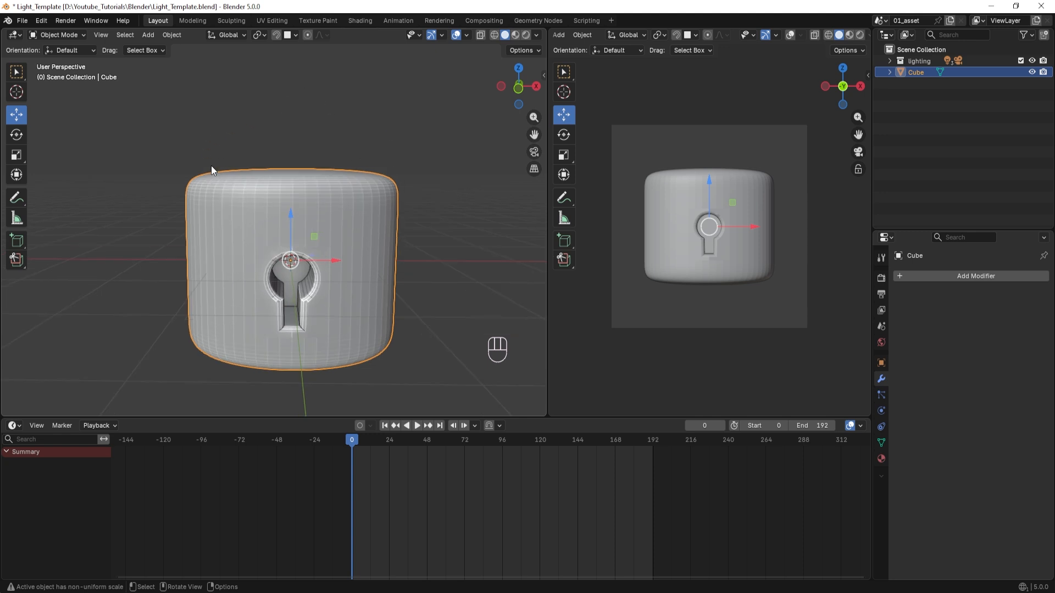
scroll(203, 239, "down", 2)
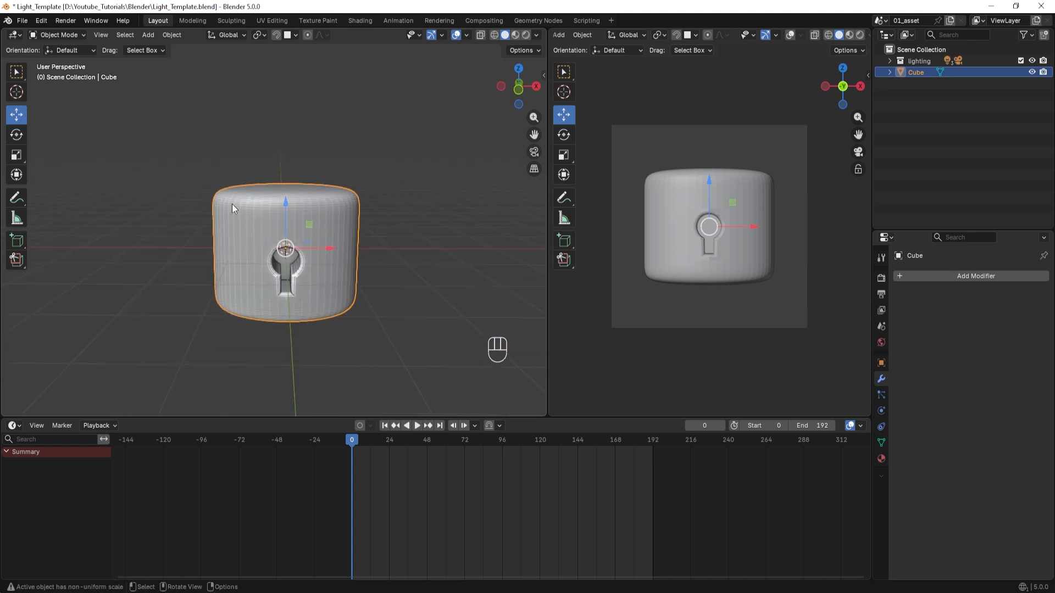
scroll(233, 242, "right", 2)
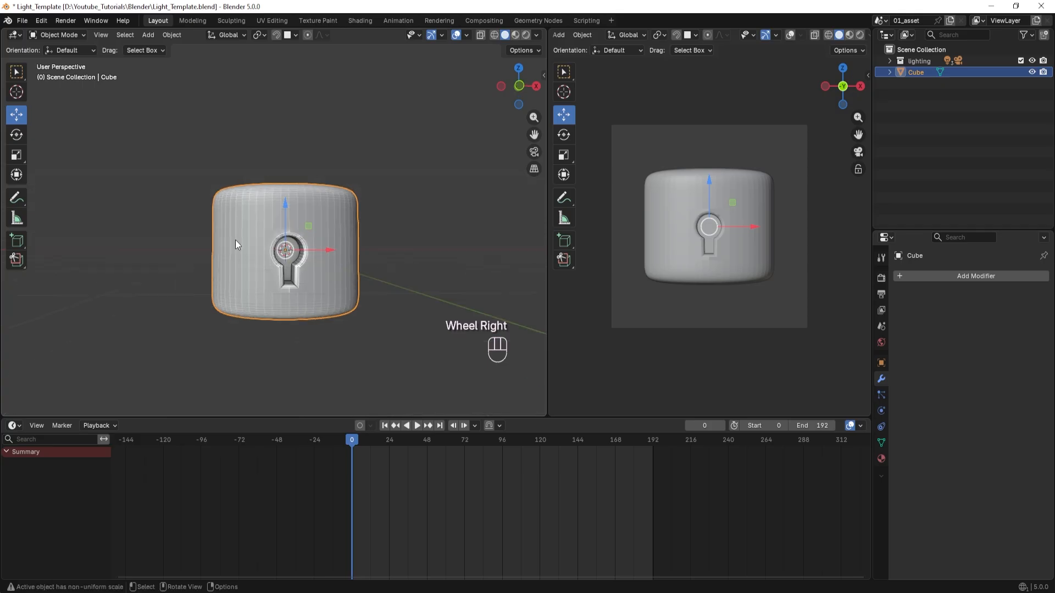
key("KP_1")
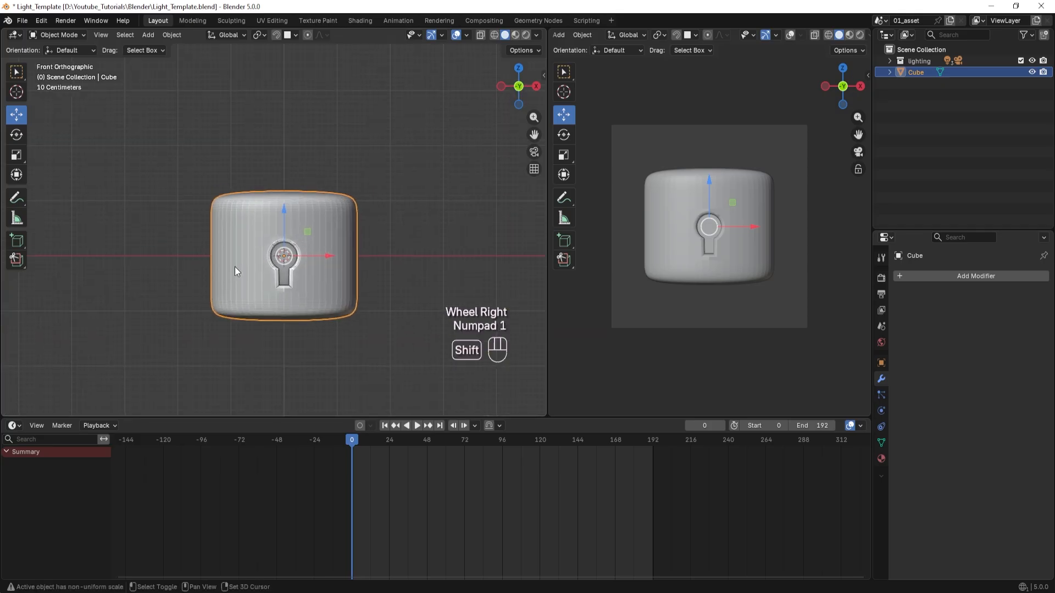
key("shift+a")
mouse_move(235, 266)
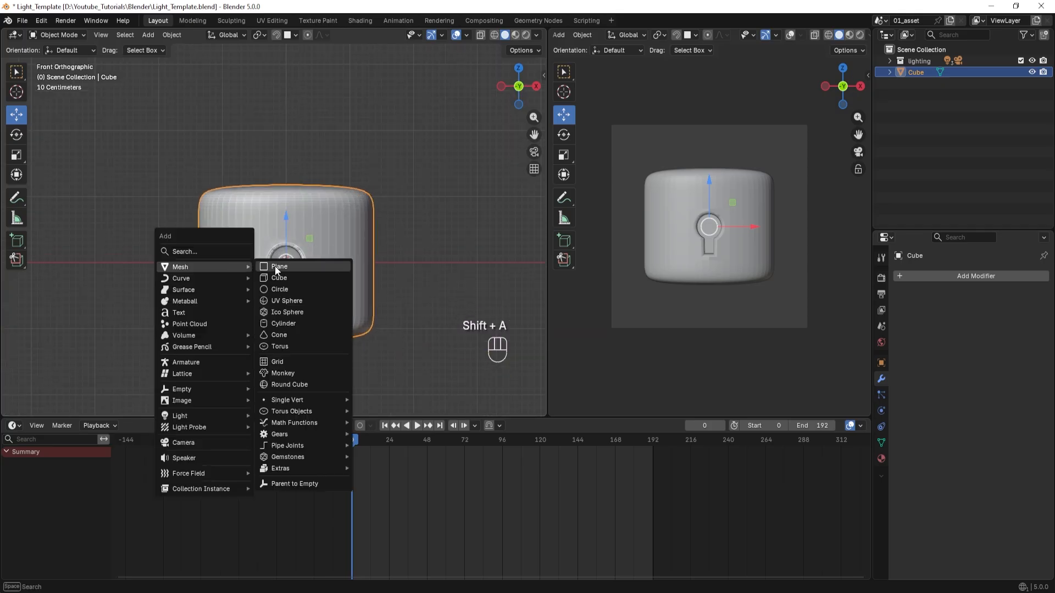
left_click(279, 346)
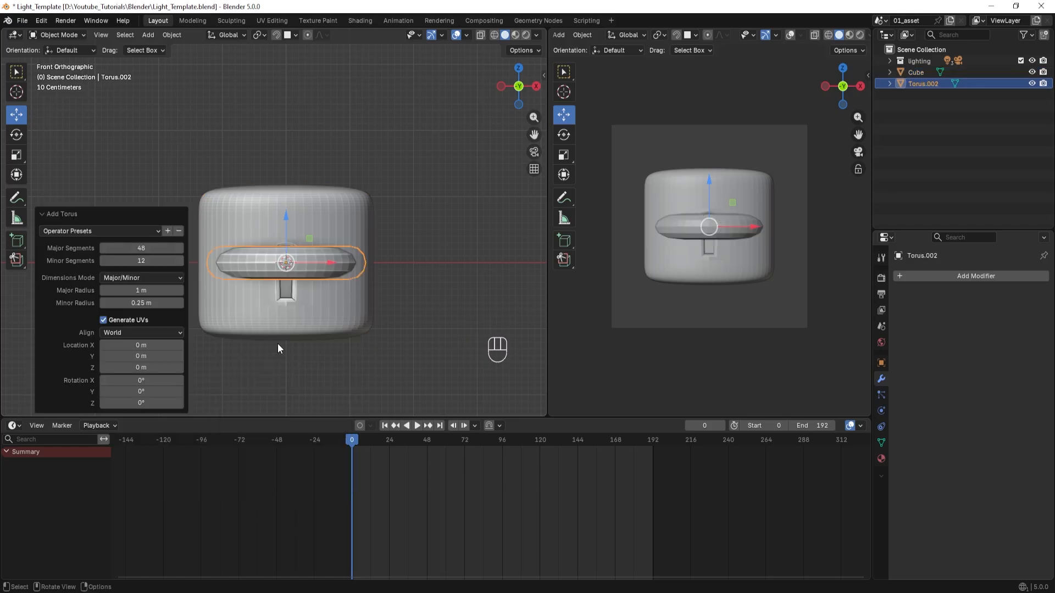
Rotate the torus 90° about the global X axis so it stands upright.
key("r")
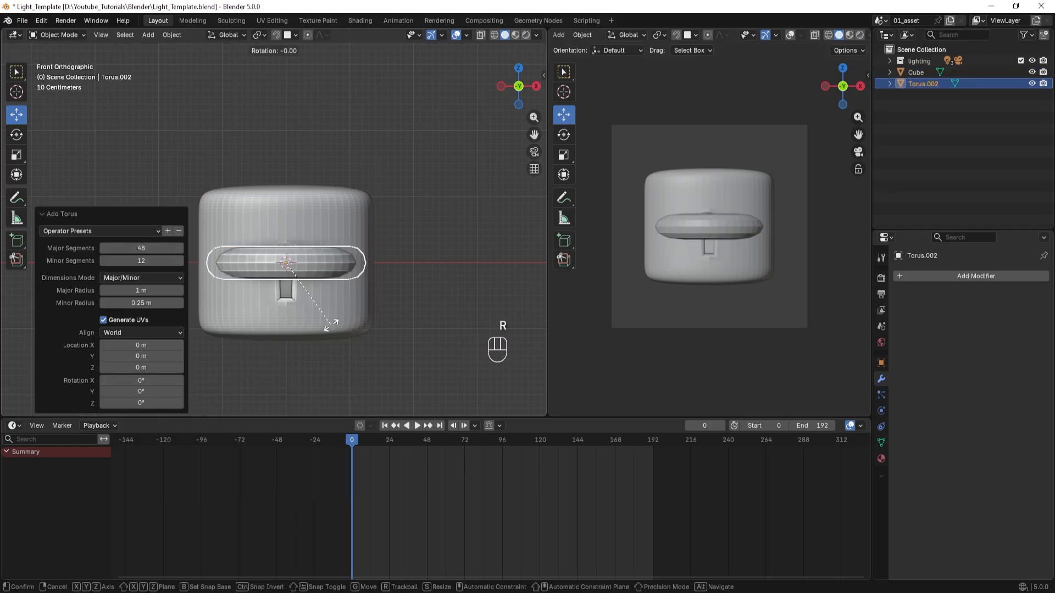
key("x")
key("9")
key("0")
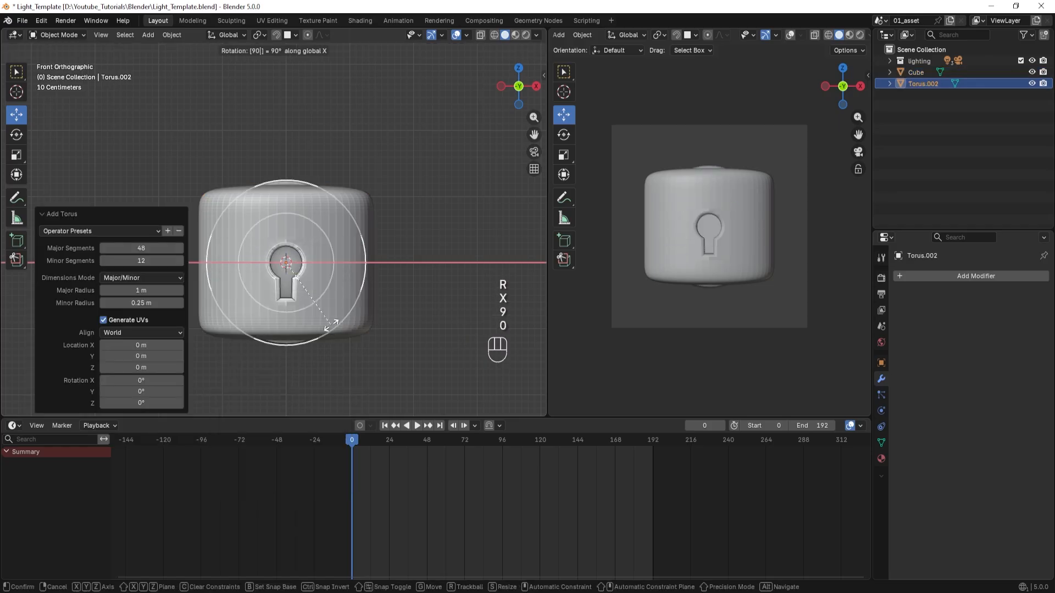
key("Return")
Raise the torus to the top of the padlock body, scale it to about 0.923, and lower it by about 0.06 m.
left_click_drag(288, 219, 285, 113)
left_click(479, 35)
key("s")
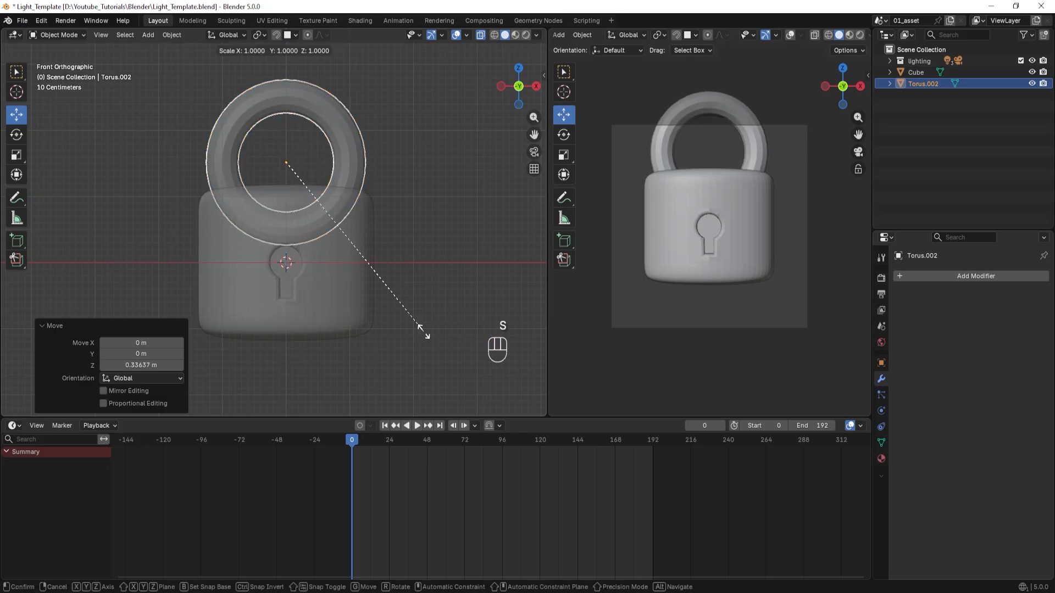
left_click(412, 324)
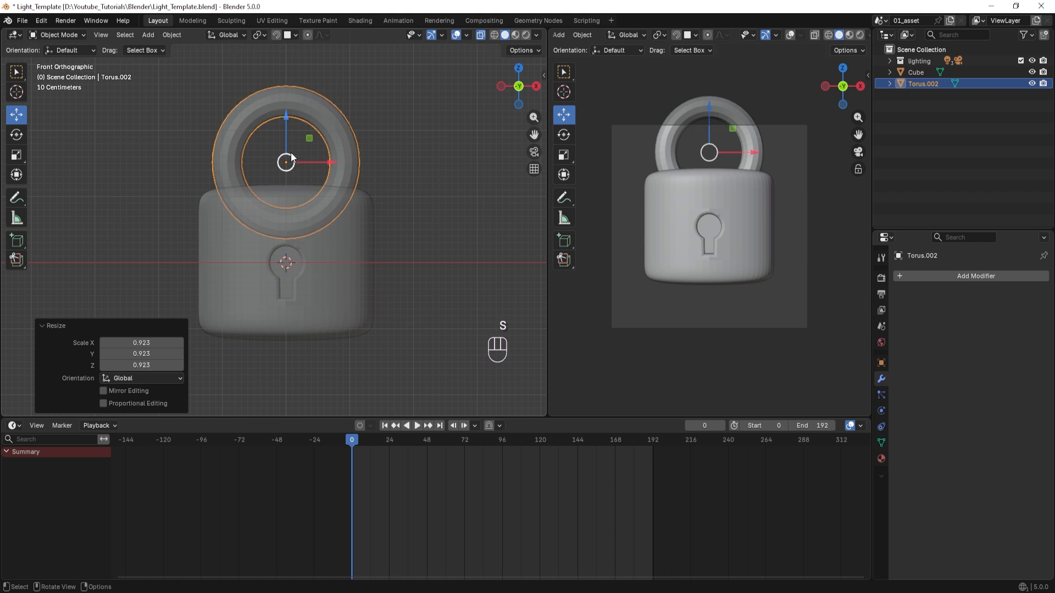
left_click_drag(287, 116, 286, 119)
left_click(478, 37)
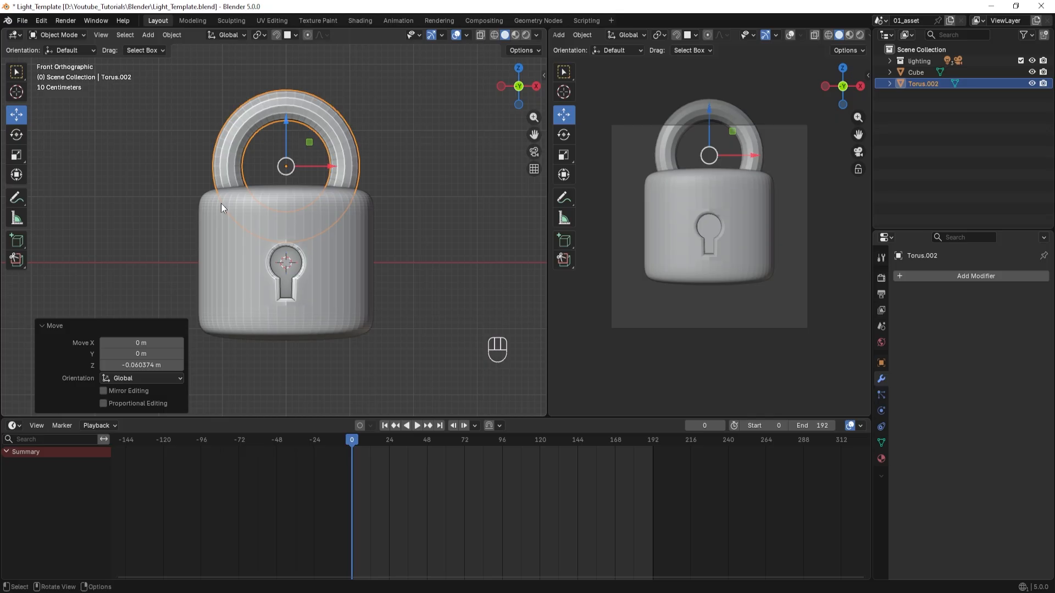
Edit the torus in vertex mode with X-ray enabled and delete its lower-half vertices, leaving an open arch.
key("Tab")
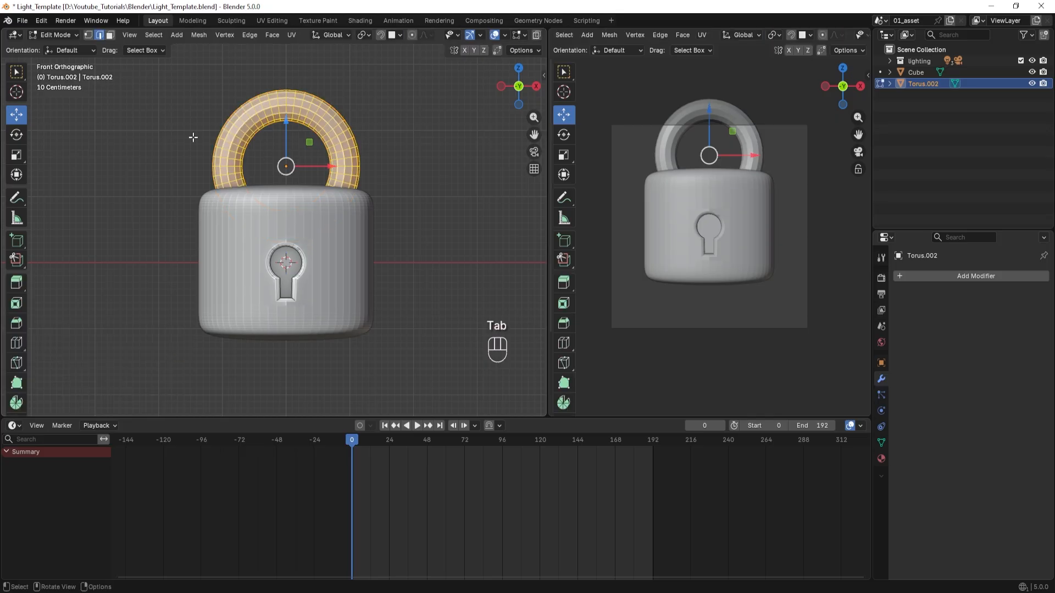
left_click(88, 35)
scroll(160, 192, "up", 3)
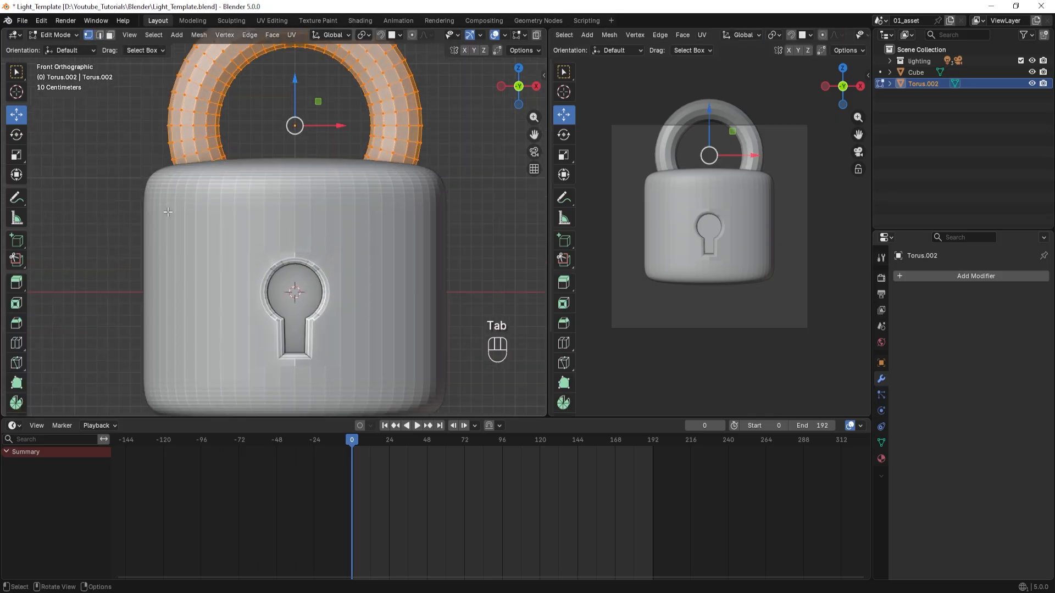
middle_click_drag(249, 192, 249, 211, "shift")
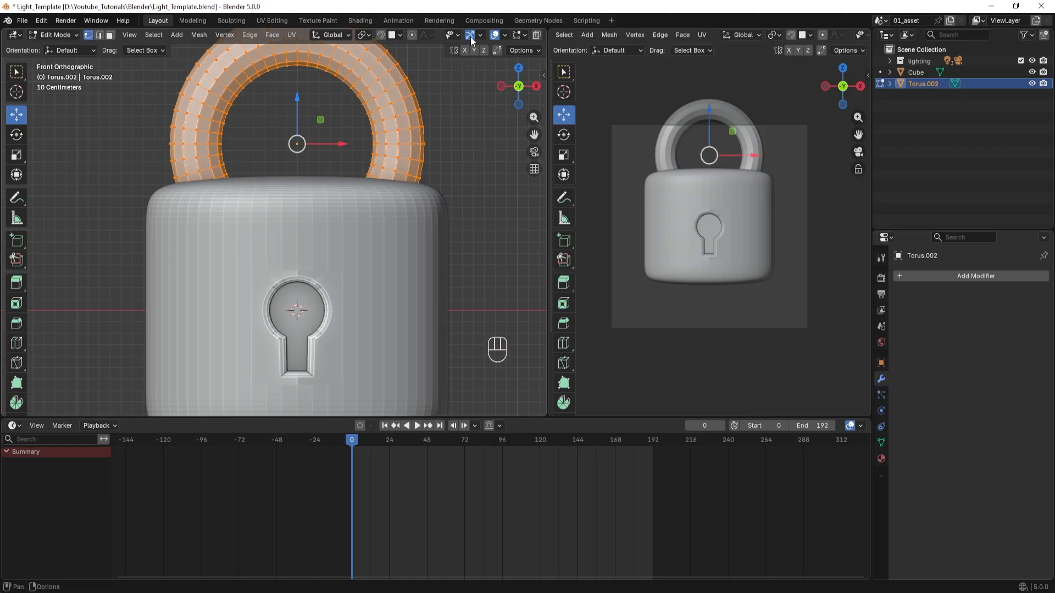
left_click(537, 36)
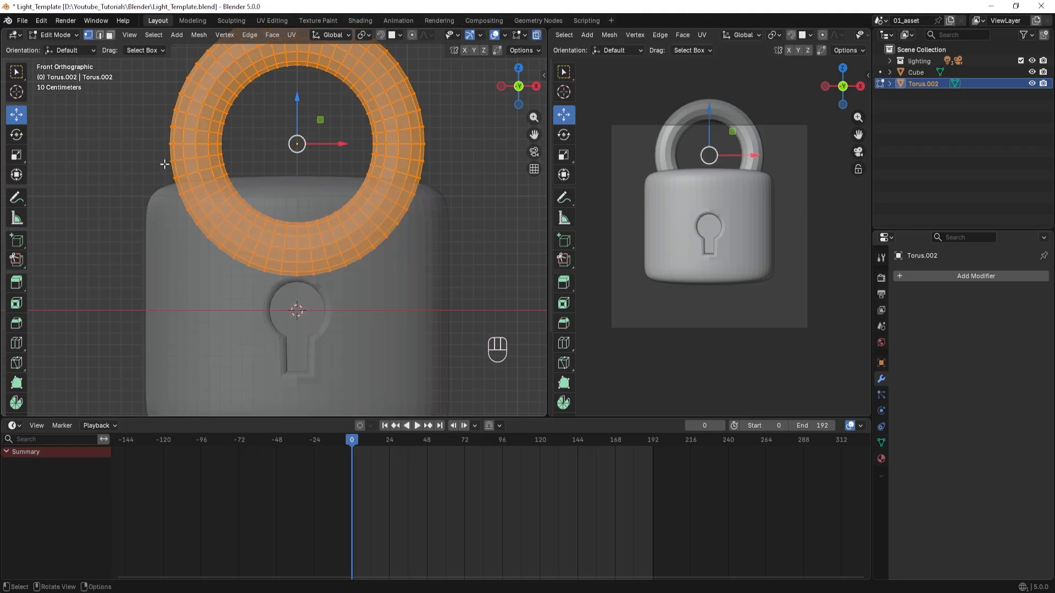
left_click_drag(151, 152, 474, 287)
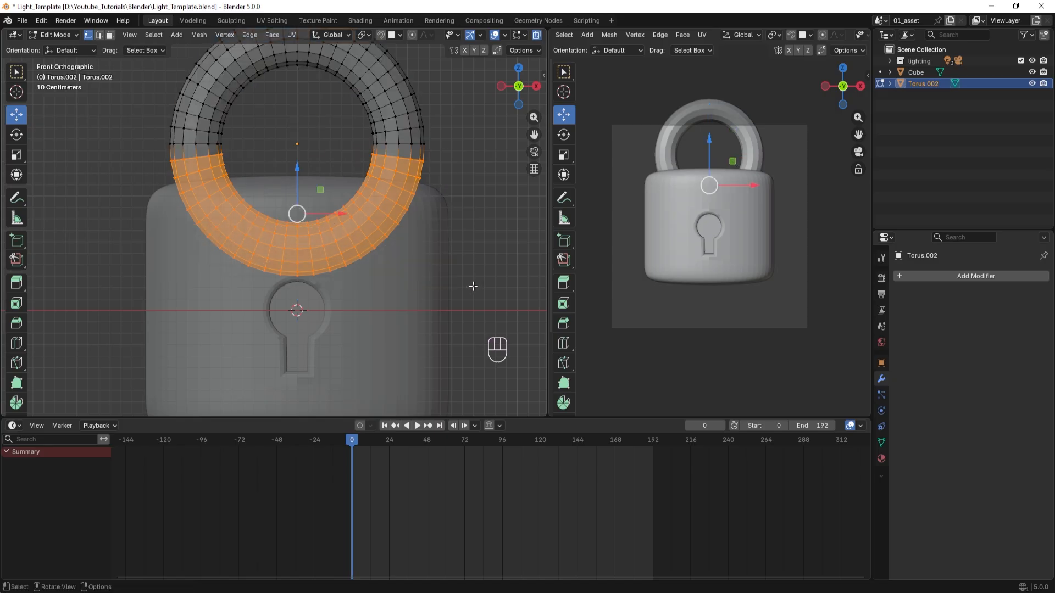
key("x")
left_click(416, 287)
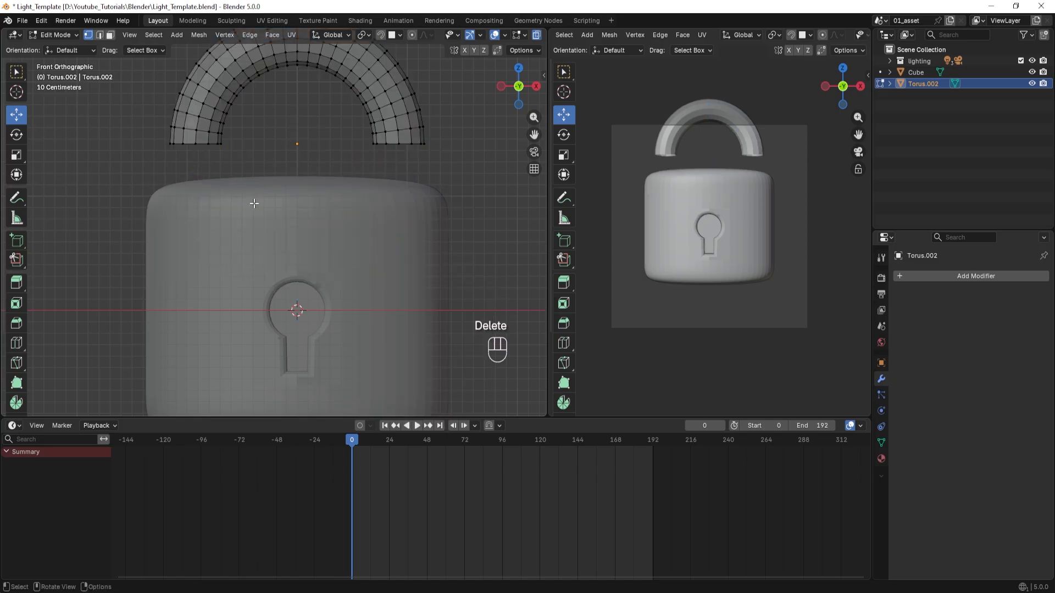
Select the end vertices of the arch's left leg and extrude them about 0.96 m down along Z into the body.
scroll(233, 187, "down", 1)
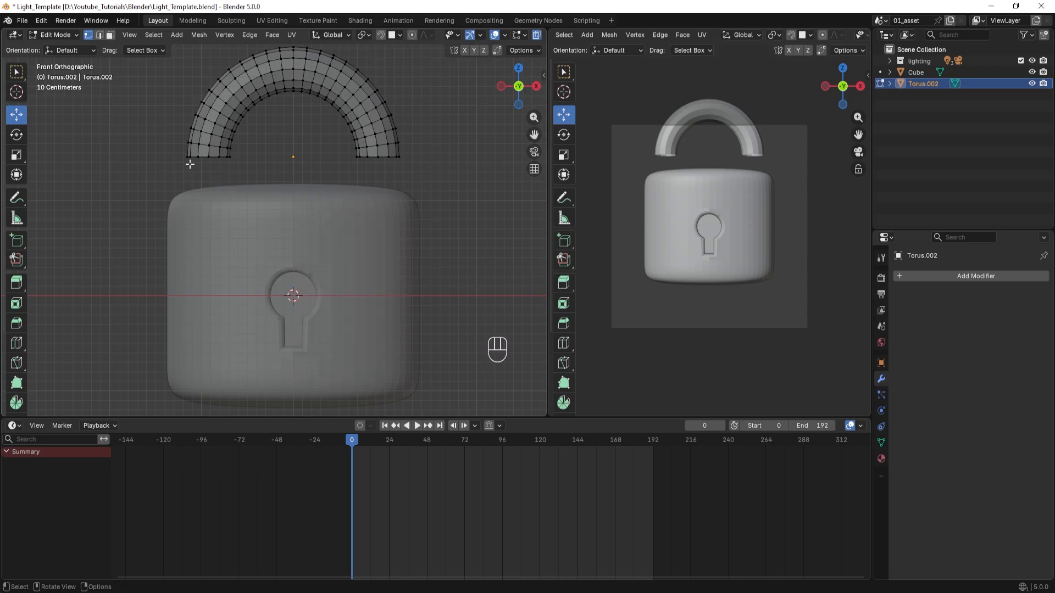
left_click_drag(184, 154, 237, 172)
key("e")
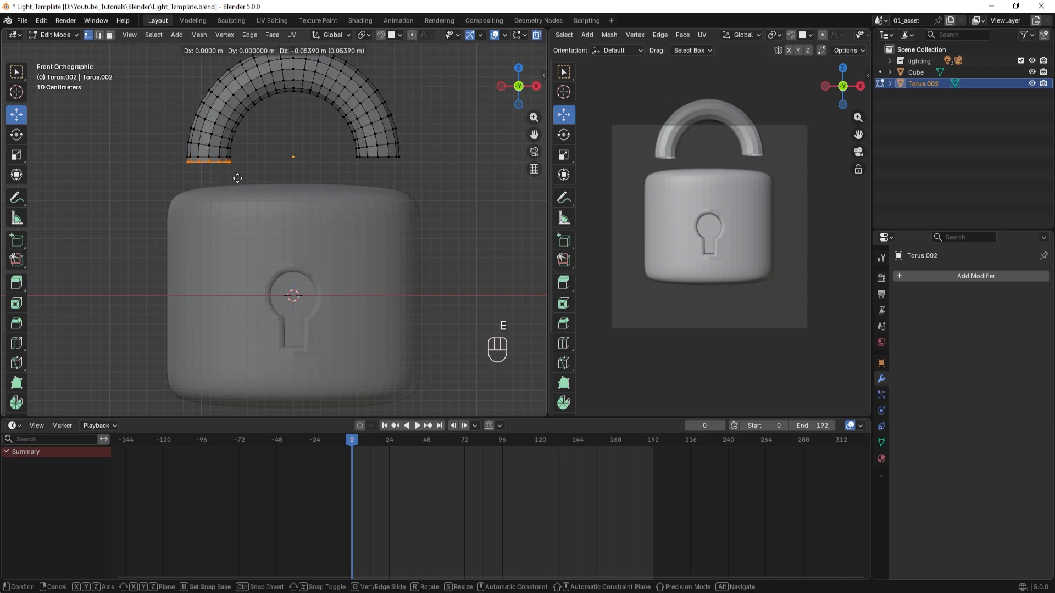
key("z")
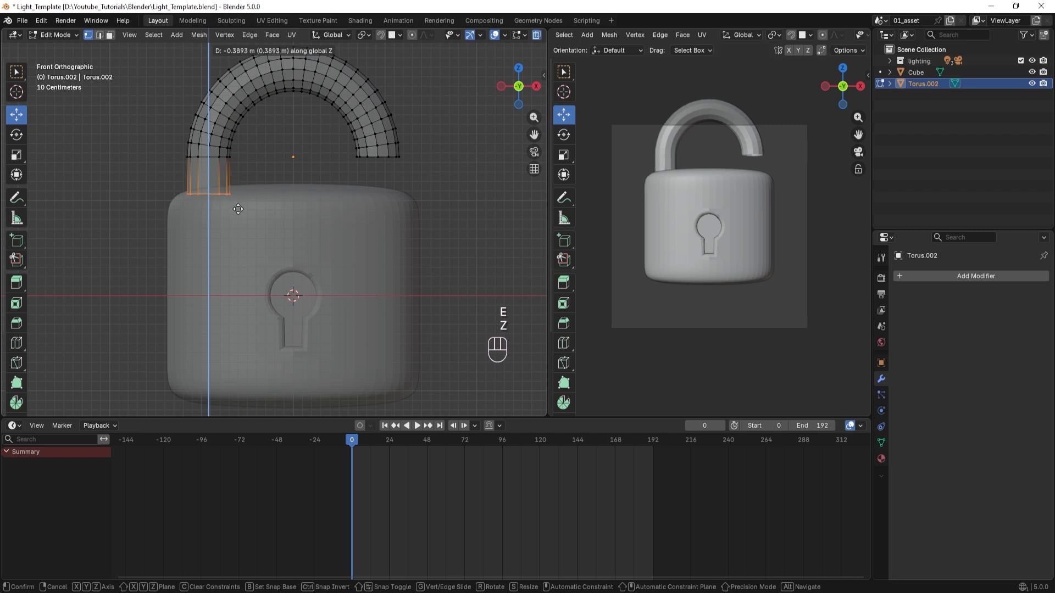
left_click(238, 263)
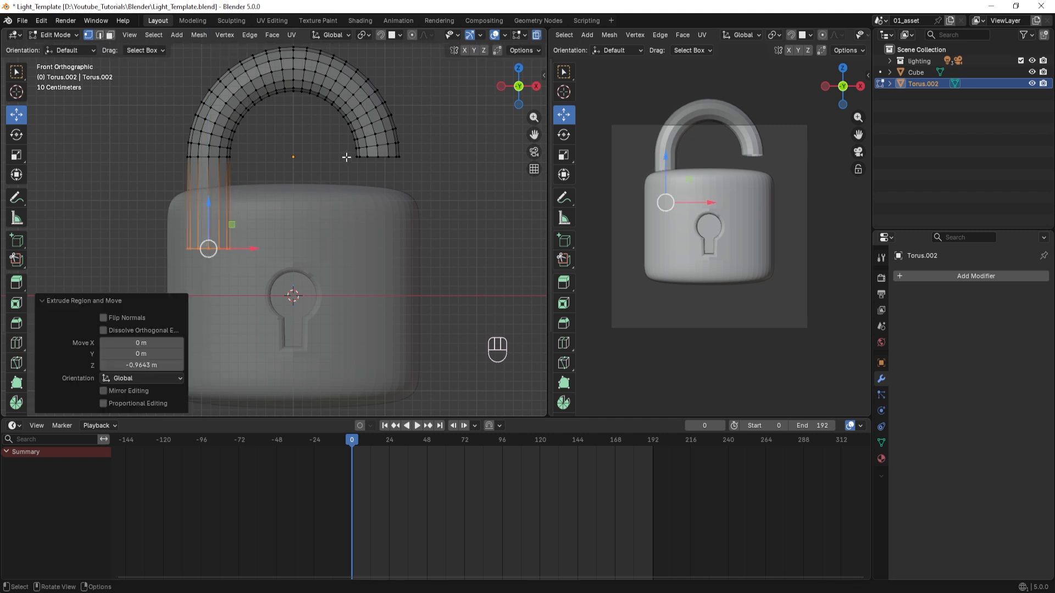
Extrude the end vertices of the arch's right leg about 0.22 m down along Z, stopping just above the body.
left_click_drag(345, 153, 412, 174)
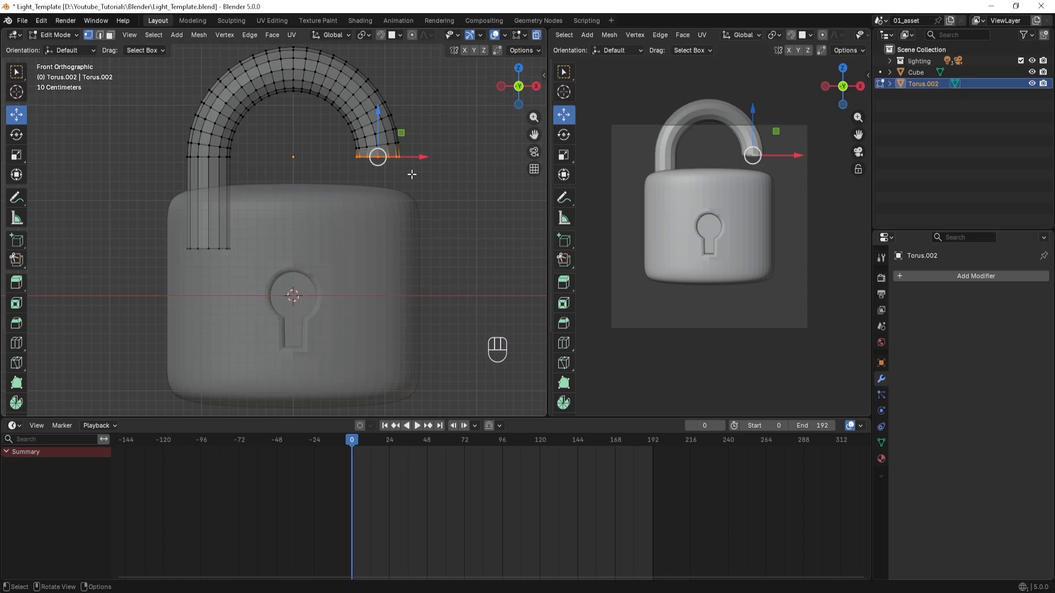
key("e")
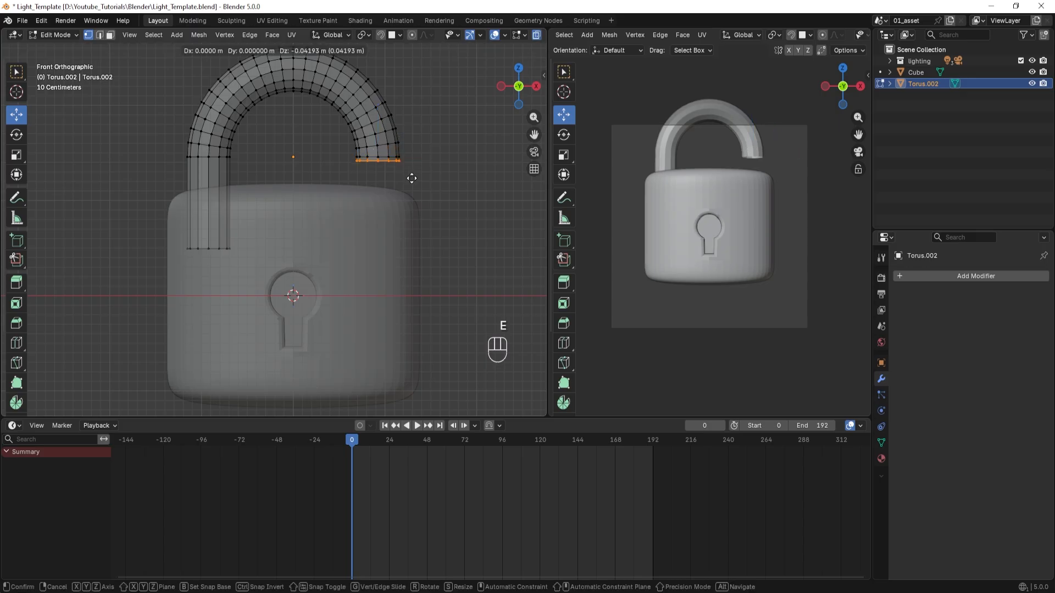
key("z")
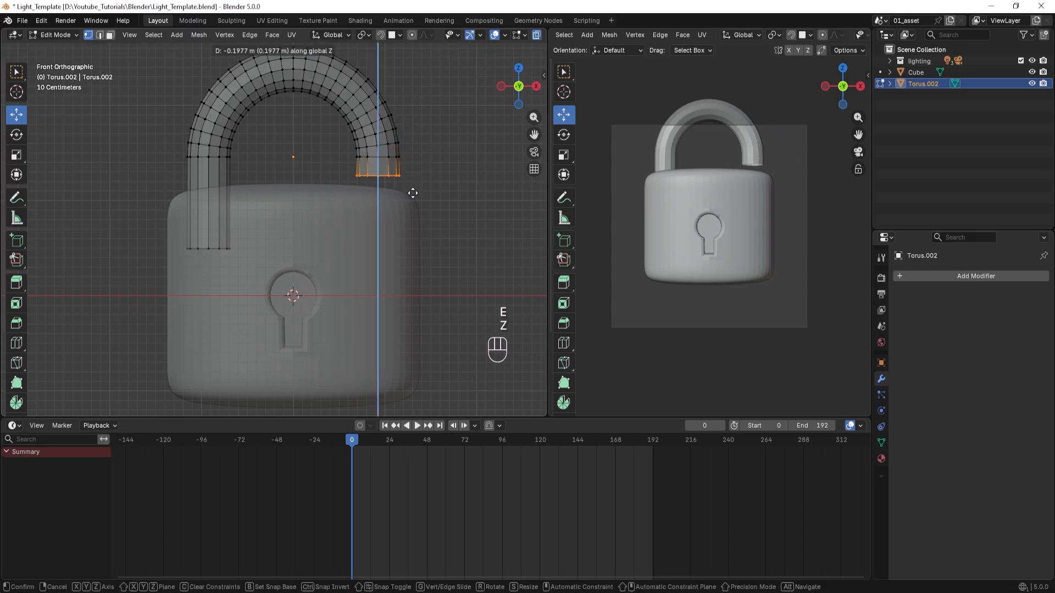
left_click(413, 195)
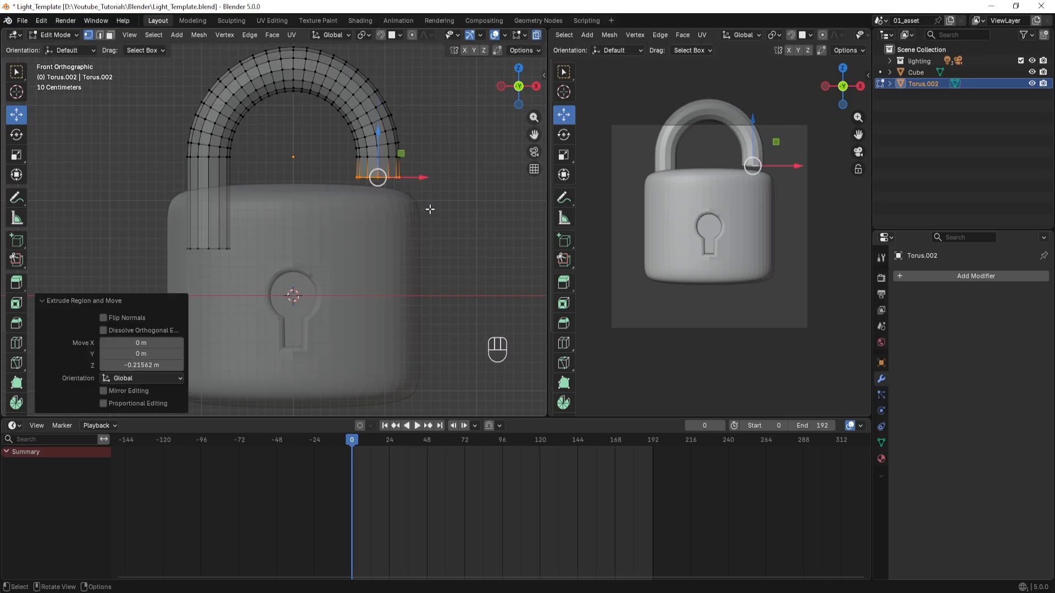
Cap the short leg's open end with a face, bevel its rim by about 0.124 m with 3 segments, and return to Object Mode.
middle_click_drag(430, 210, 409, 175)
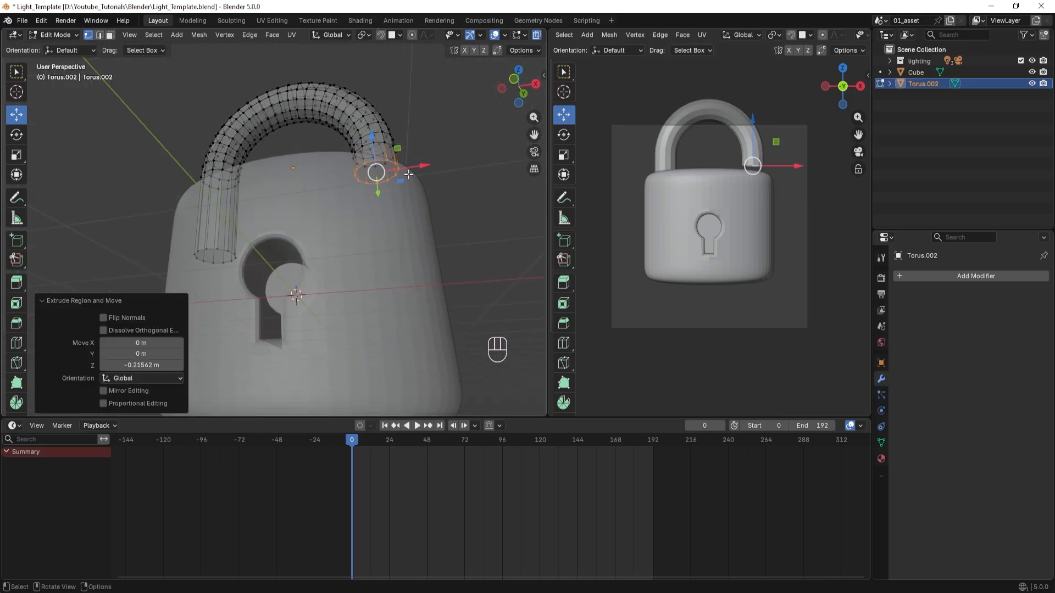
key("f")
middle_click_drag(270, 176, 324, 229)
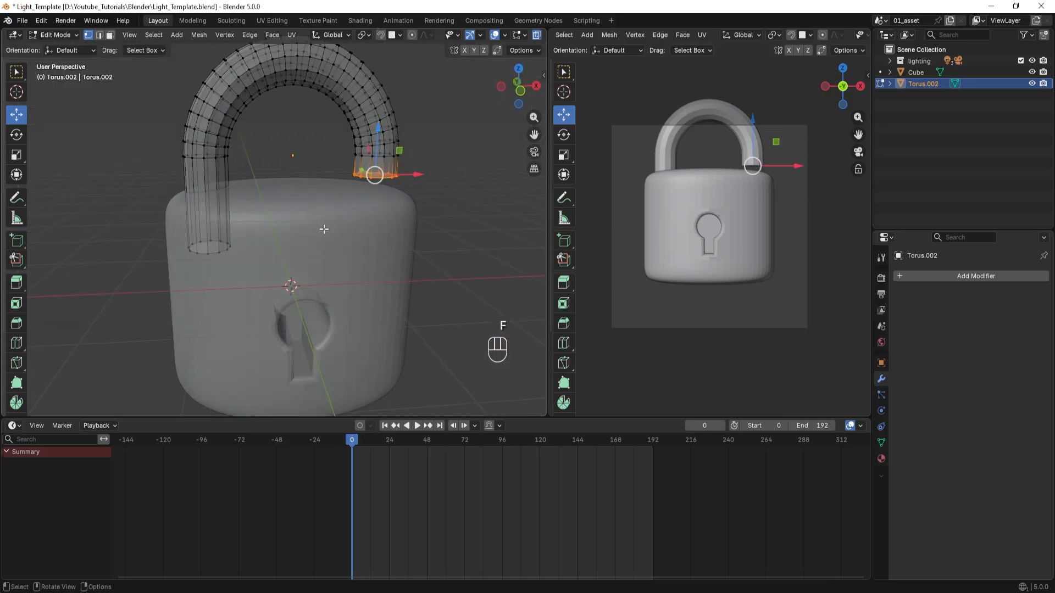
left_click(536, 36)
middle_click_drag(426, 225, 396, 202)
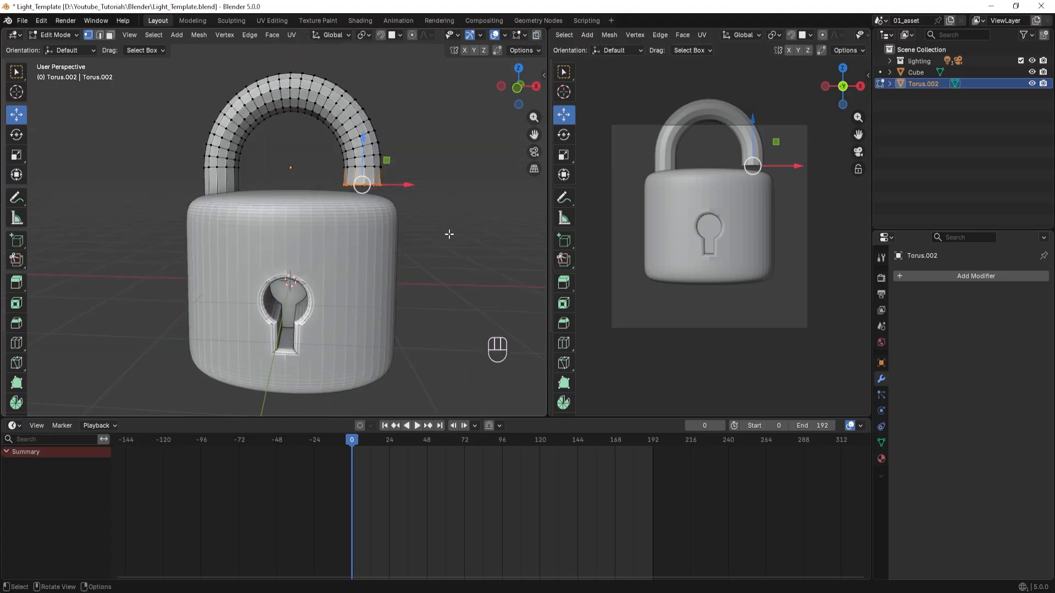
key("ctrl+b")
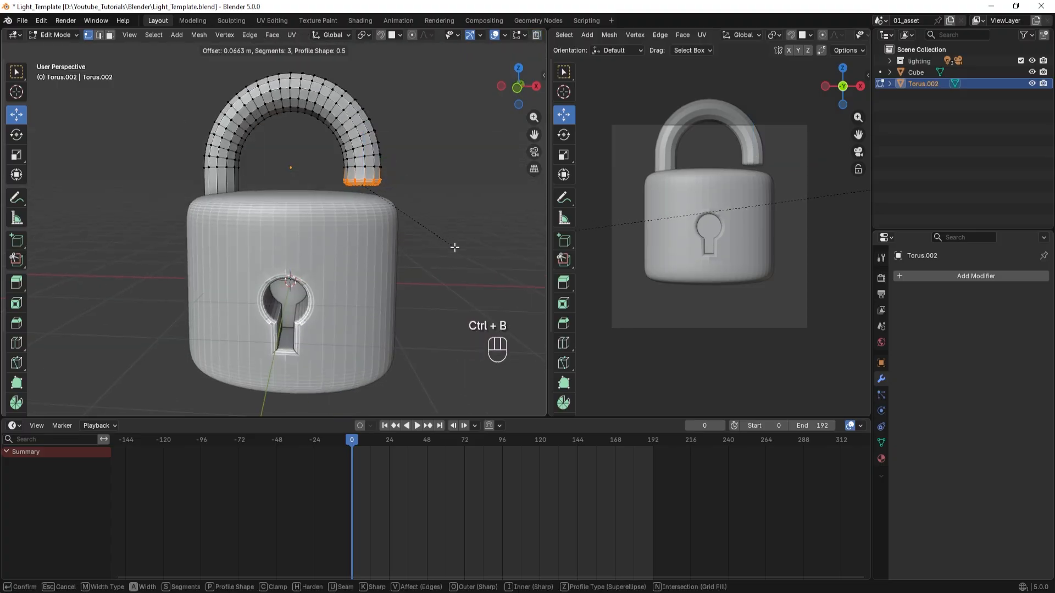
left_click(456, 253)
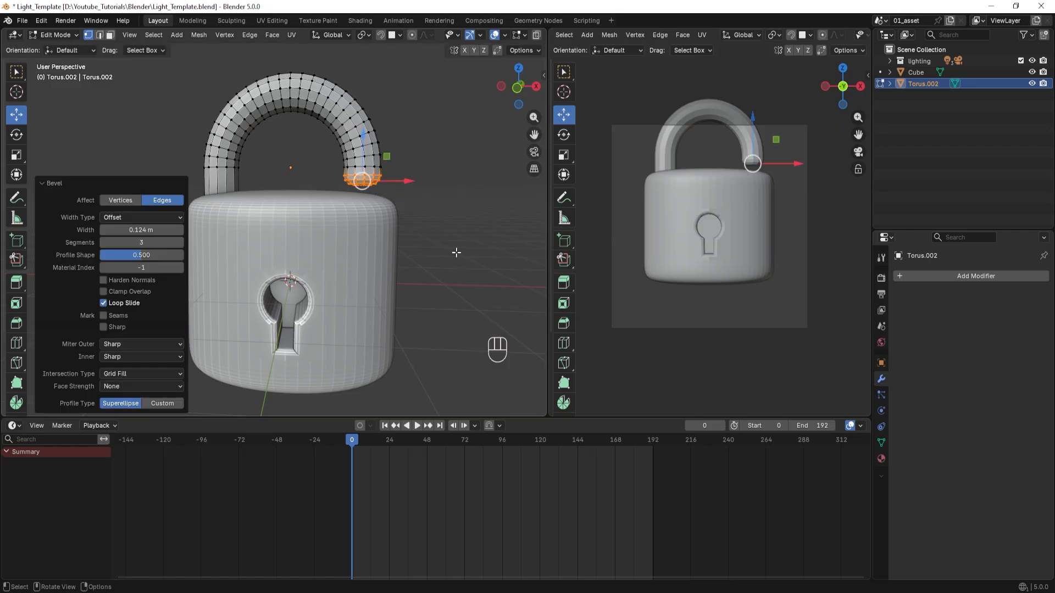
scroll(456, 253, "up", 3)
middle_click_drag(456, 252, 397, 238)
scroll(301, 233, "down", 3)
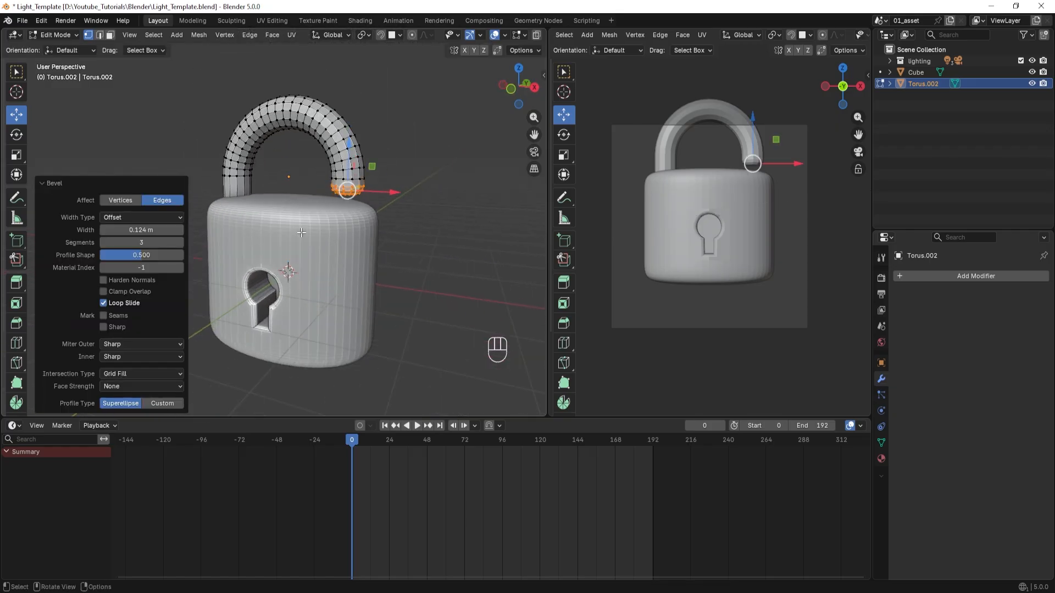
key("Tab")
Re-enter Edit Mode on the shackle, select its whole mesh, and scale it uniformly to about 1.142.
scroll(281, 243, "down", 2)
middle_click_drag(294, 248, 336, 255)
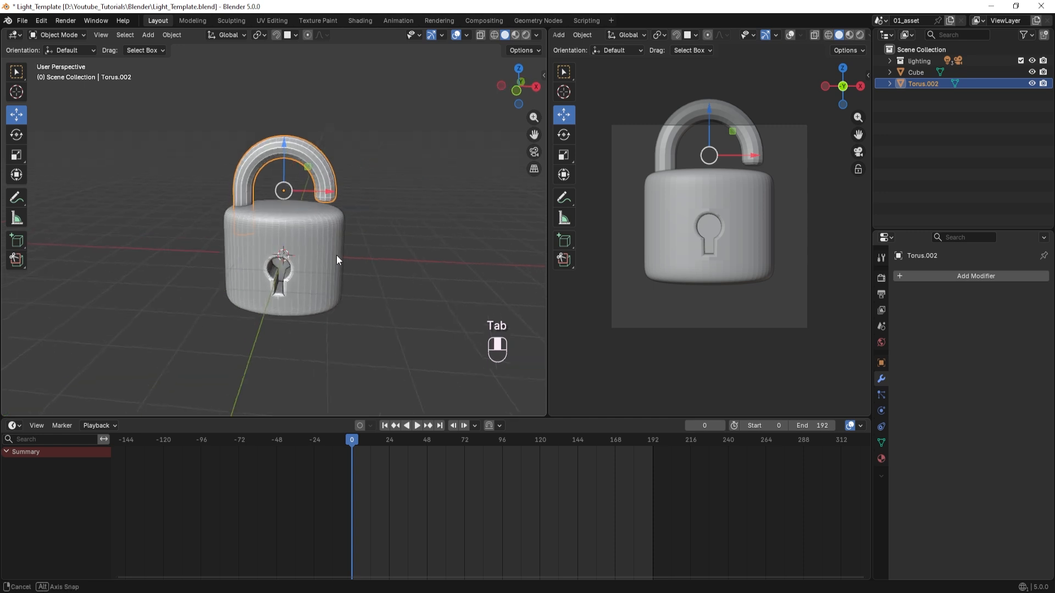
scroll(337, 255, "up", 1)
key("Tab")
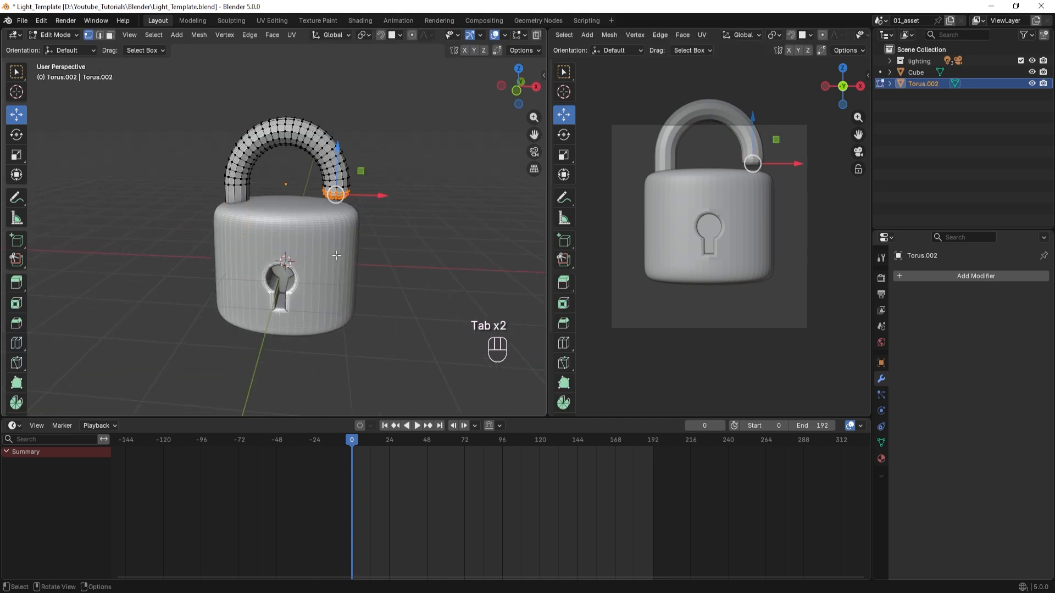
key("a")
middle_click_drag(298, 236, 332, 236)
key("s")
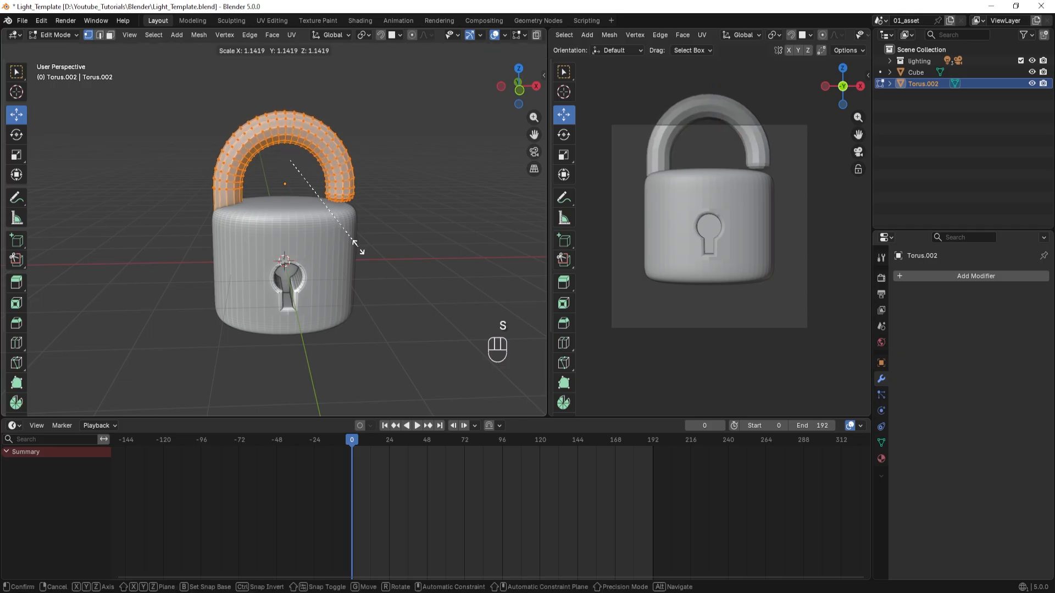
left_click(359, 247)
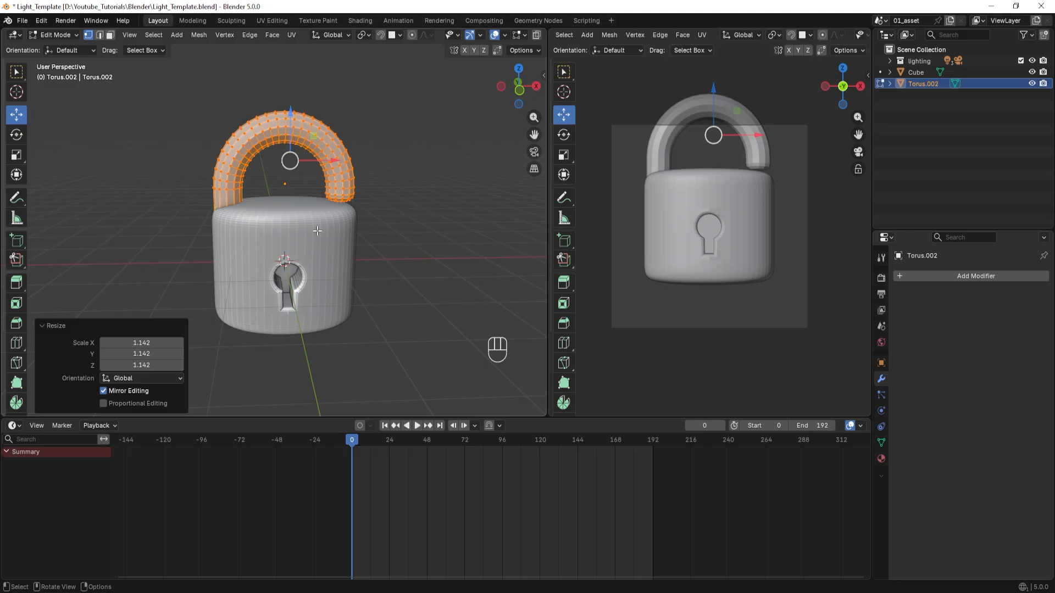
Deselect the shackle mesh, return to Object Mode, and try shifting the shackle along X and raising it about 0.286 m along Z.
left_click(163, 180)
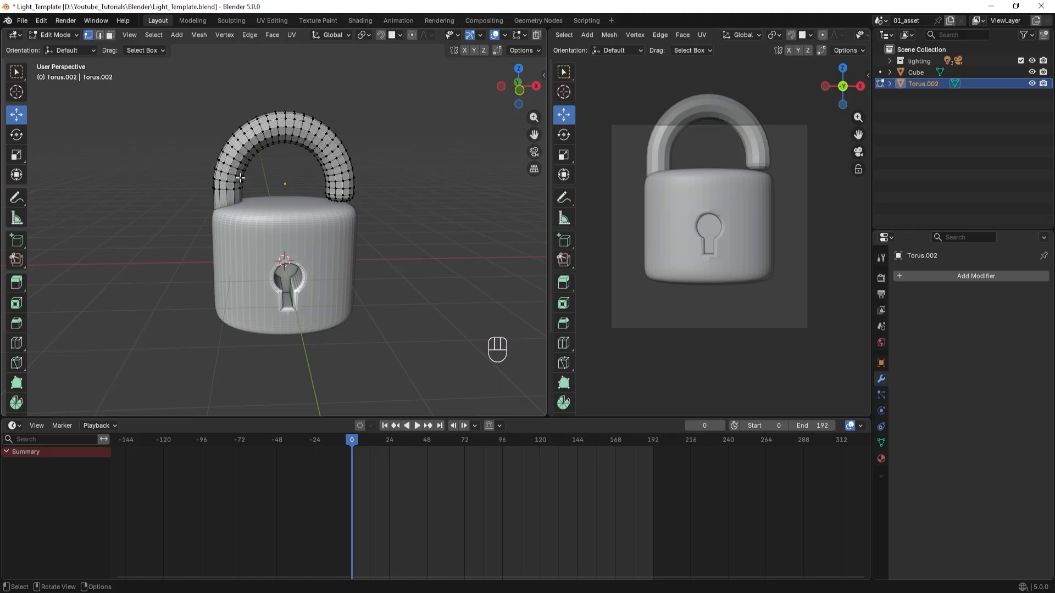
key("Tab")
left_click_drag(327, 183, 339, 182)
left_click_drag(301, 145, 298, 119)
scroll(371, 228, "down", 1)
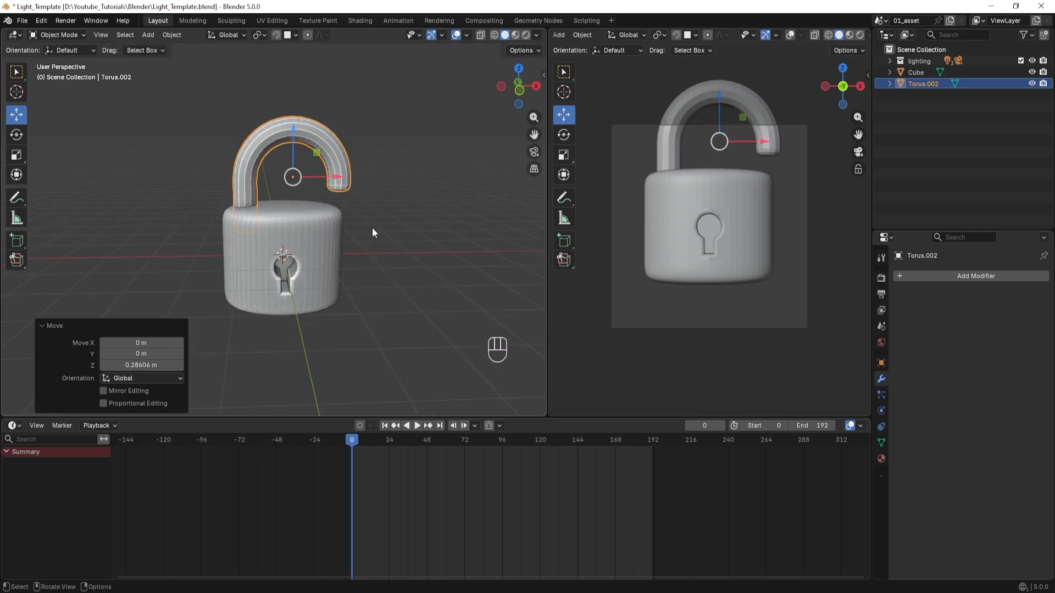
mouse_move(371, 228)
middle_mouse_down()
mouse_move(349, 257)
mouse_move(358, 259)
mouse_move(361, 239)
middle_mouse_up()
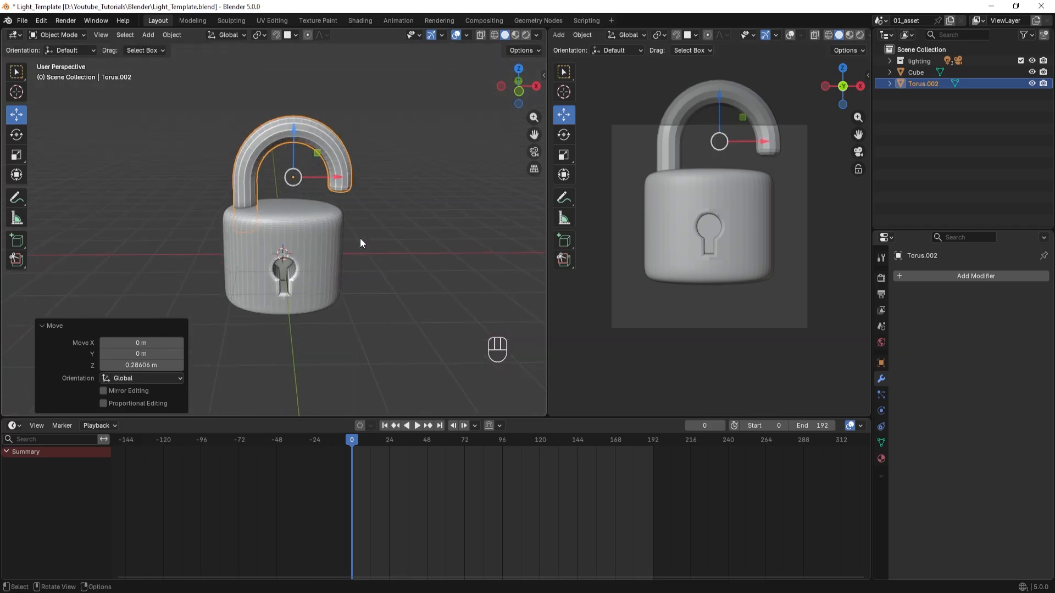
scroll(361, 238, "up", 1)
Undo the shackle's moves, the return to Object Mode, and the last enlargement of its mesh.
key("ctrl+z")
key("ctrl+z")
key("ctrl+z")
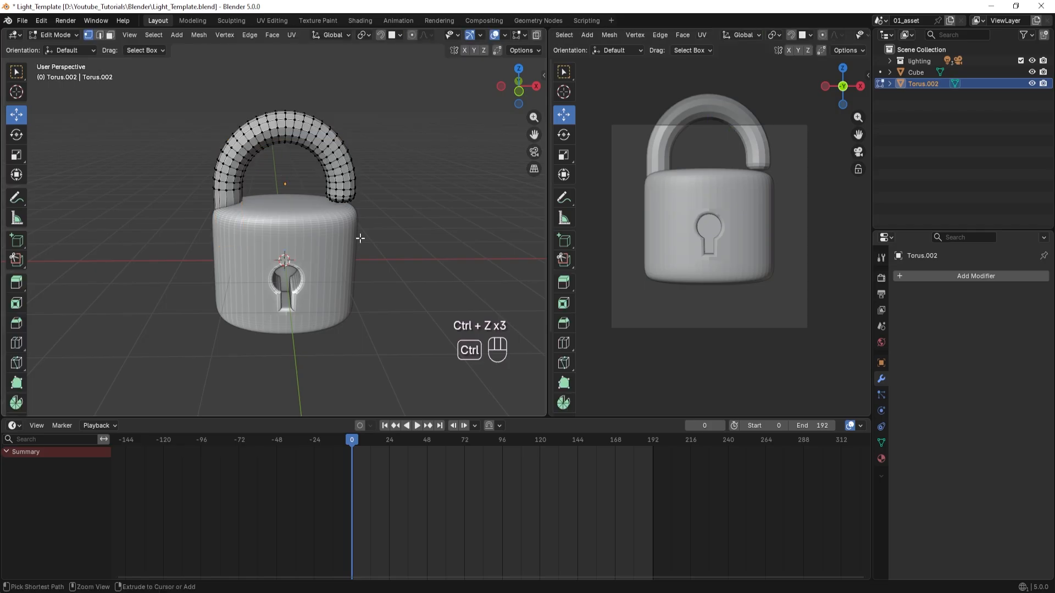
key("ctrl+z")
key("ctrl+z")
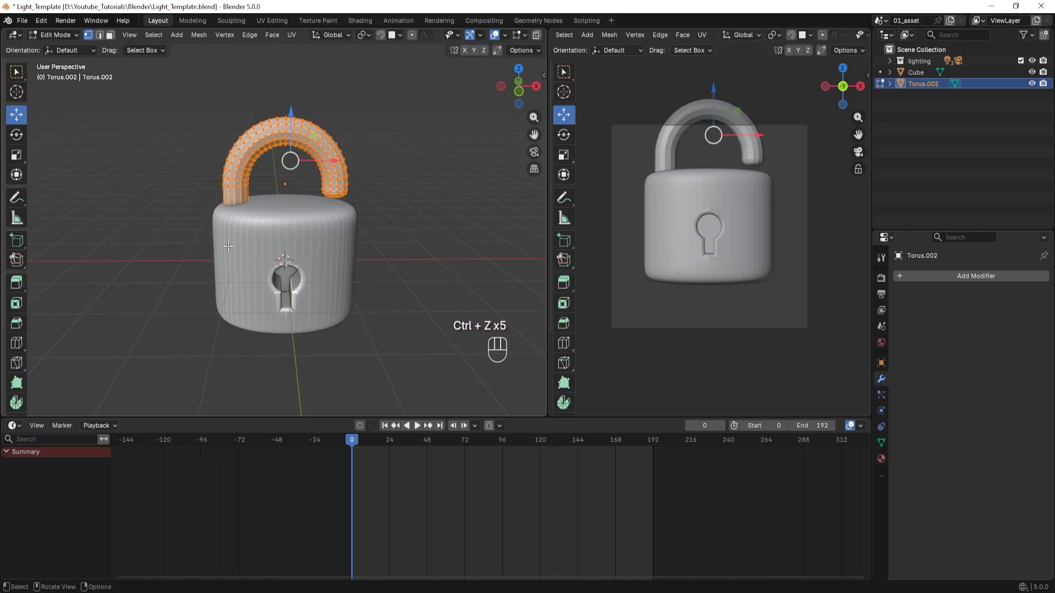
Return to Object Mode, scale the shackle uniformly to about 0.897, and raise it about 0.186 m along Z.
scroll(229, 246, "right", 7)
key("Tab")
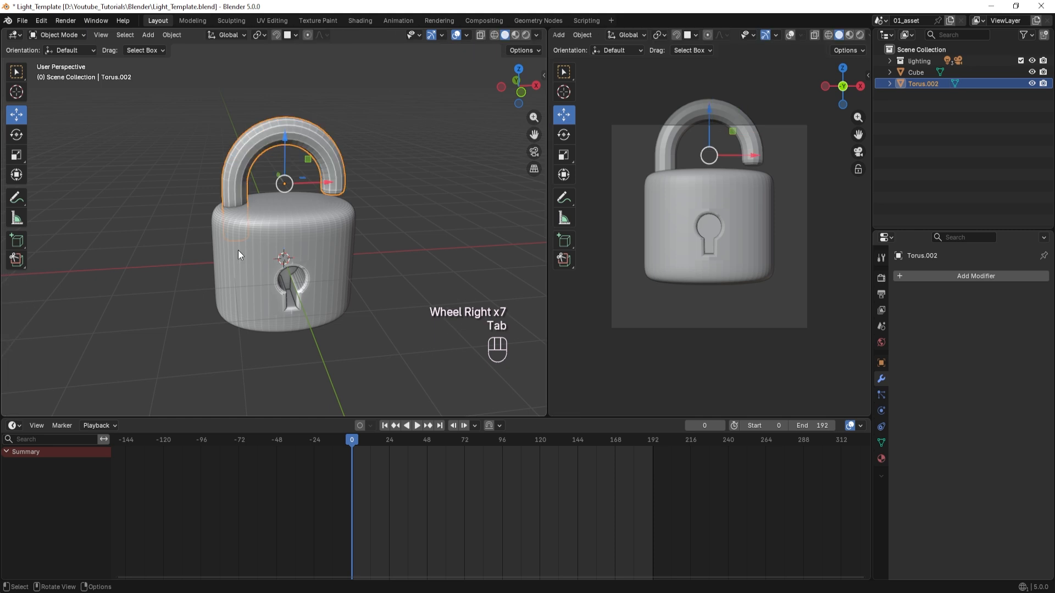
key("s")
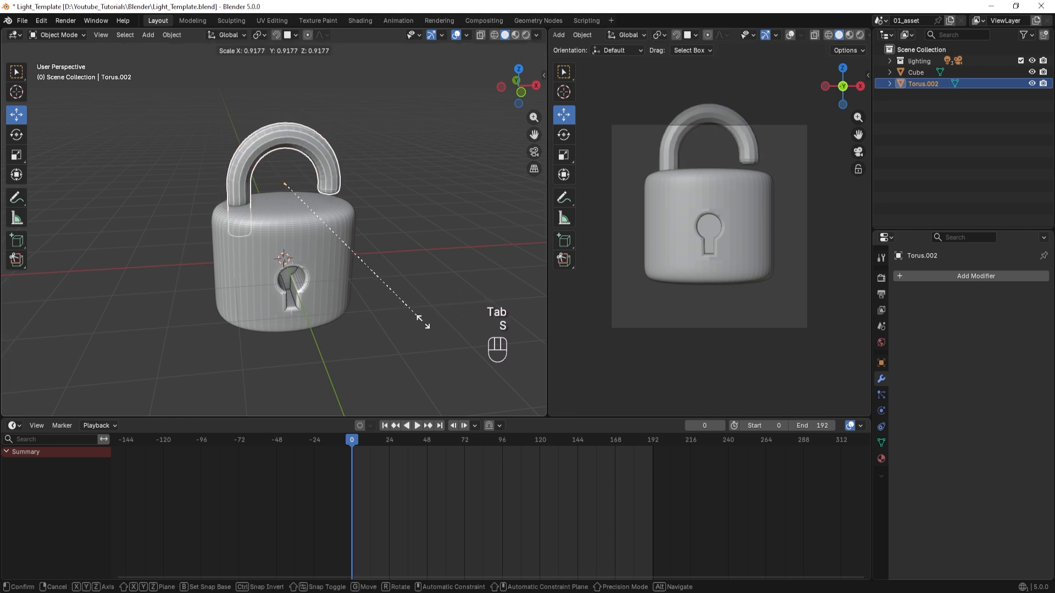
left_click(420, 318)
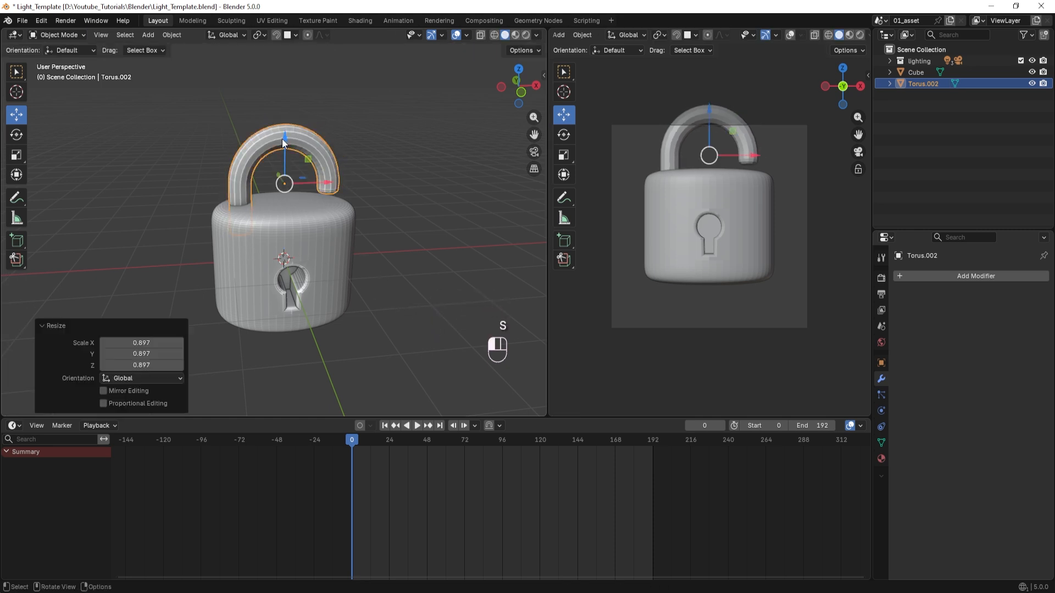
left_click_drag(282, 138, 282, 126)
key("KP_1")
scroll(283, 232, "up", 2)
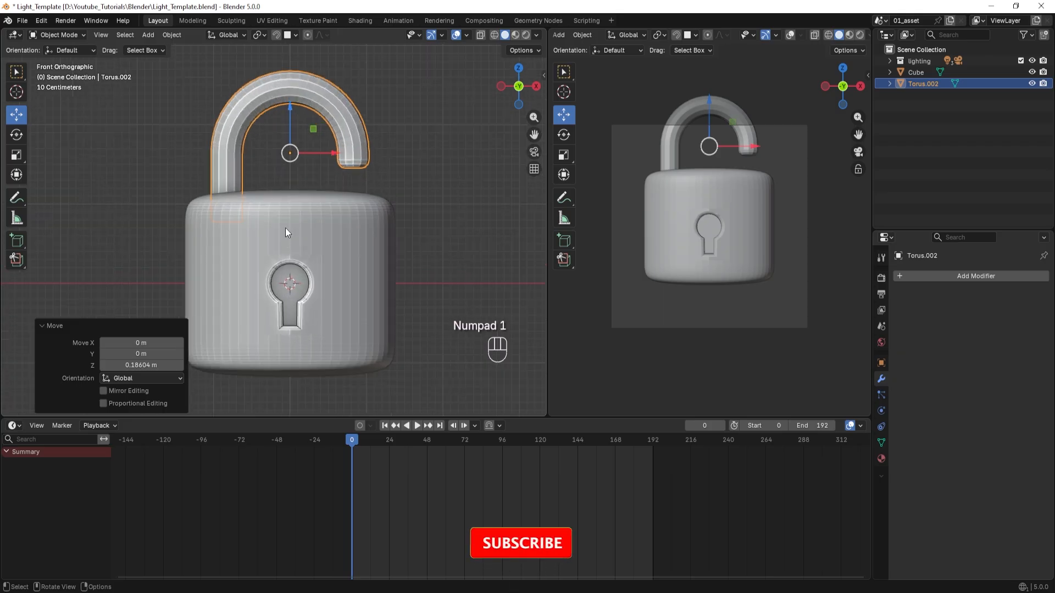
Add a level 2 Subdivision modifier to the shackle and deselect it.
middle_click_drag(286, 227, 285, 249)
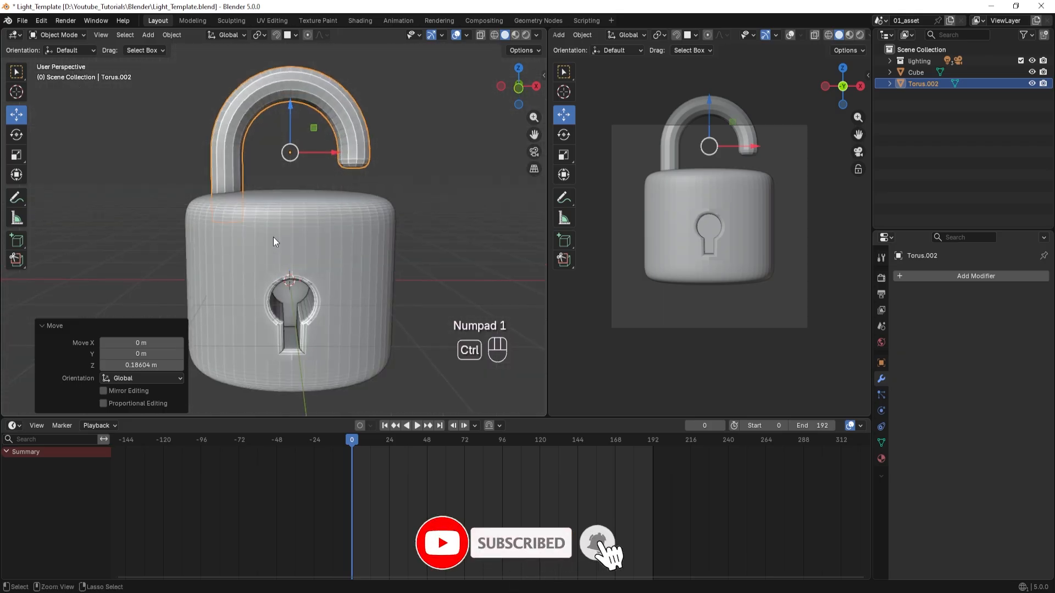
key("ctrl+2")
left_click(149, 183)
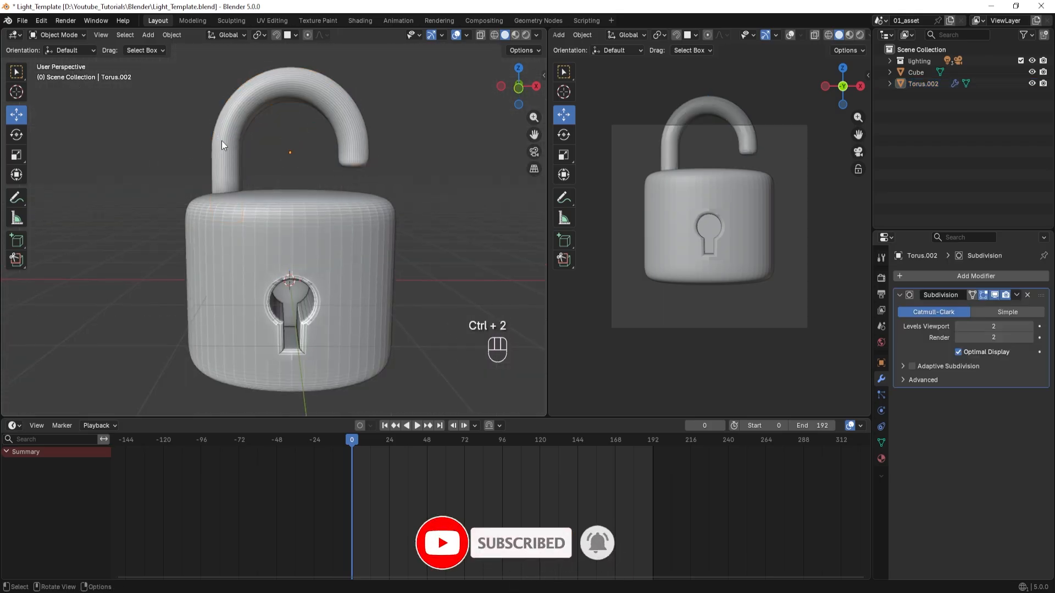
Add a cylinder mesh at the origin and scale it uniformly to about 0.388.
middle_click_drag(156, 234, 163, 265)
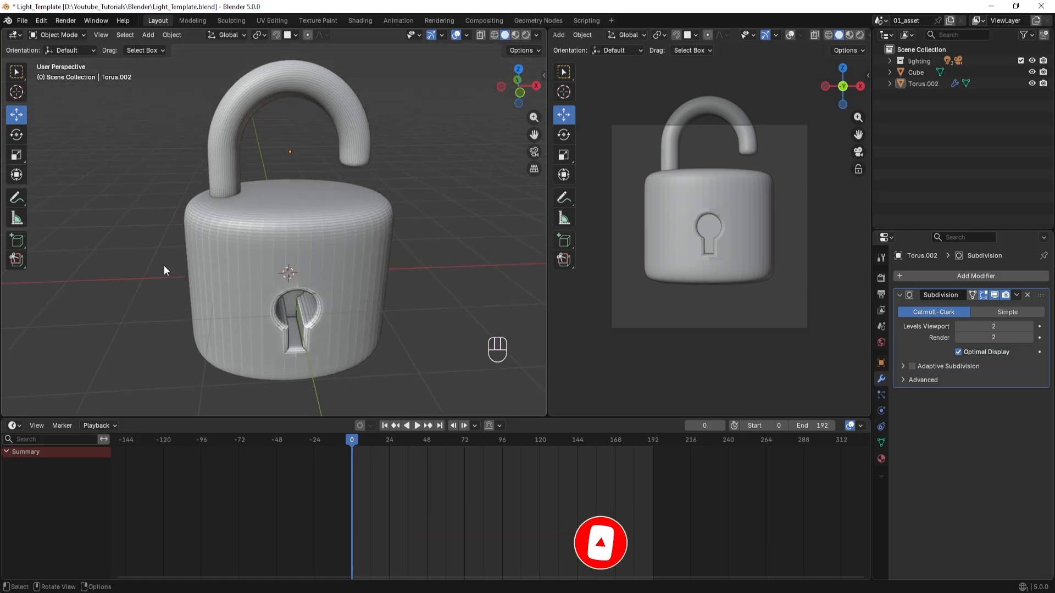
scroll(164, 266, "down", 3)
middle_click_drag(236, 275, 227, 299)
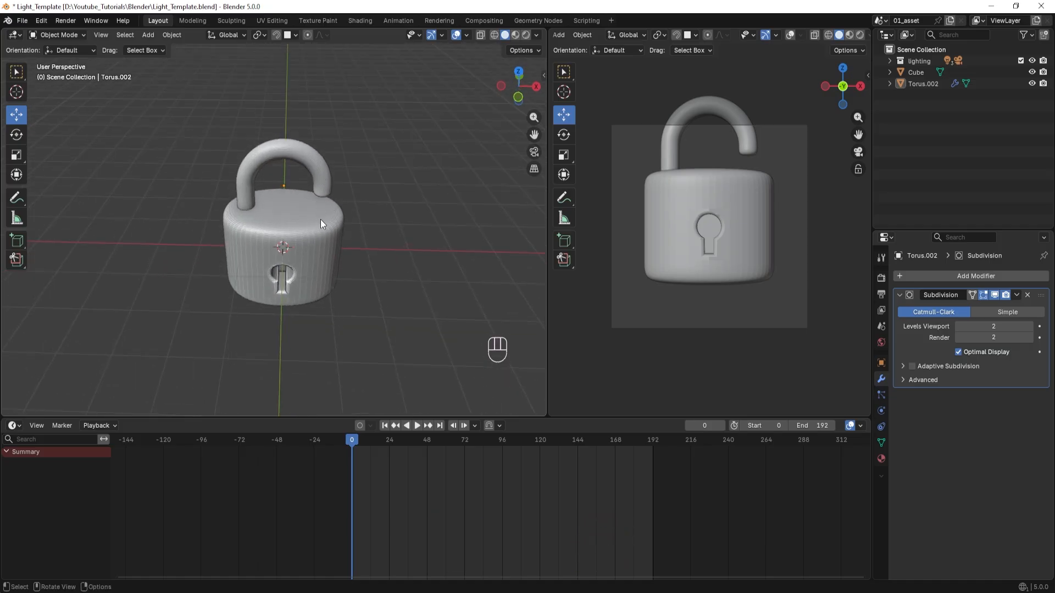
scroll(301, 269, "down", 3)
middle_click_drag(301, 269, 299, 213)
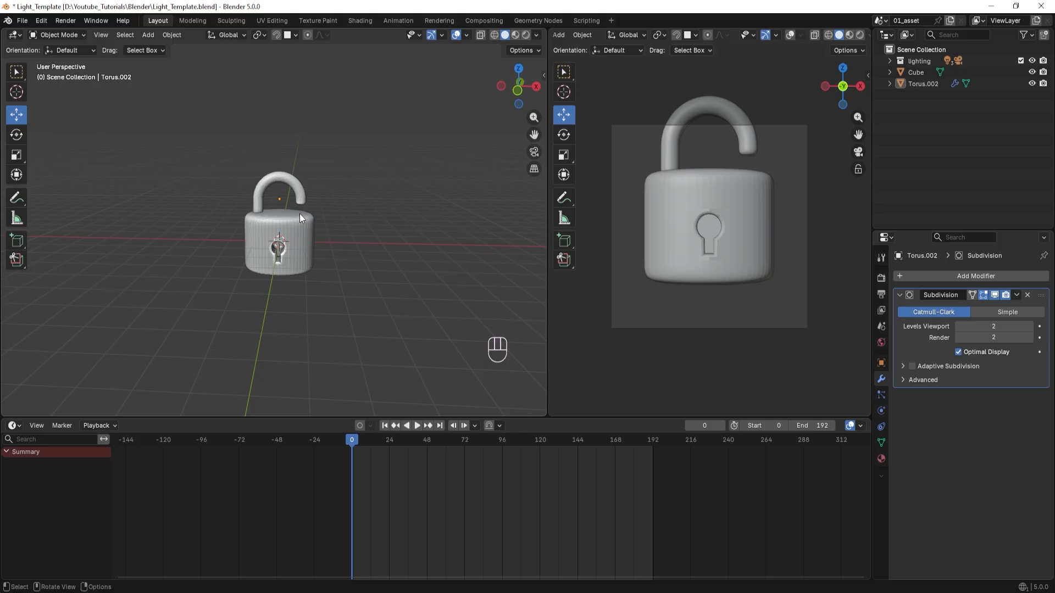
key("shift+a")
mouse_move(299, 214)
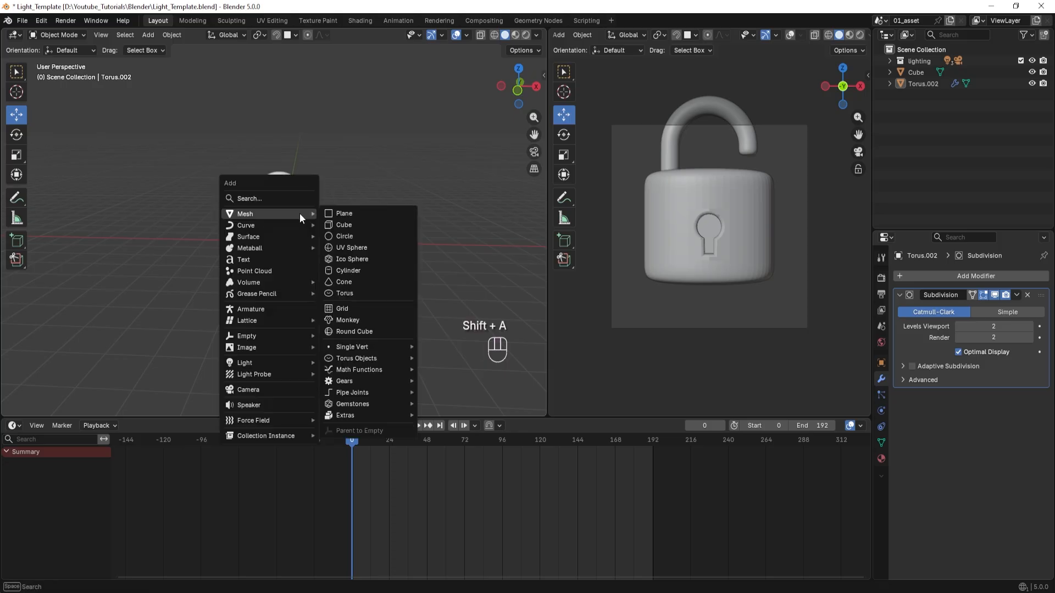
left_click(347, 269)
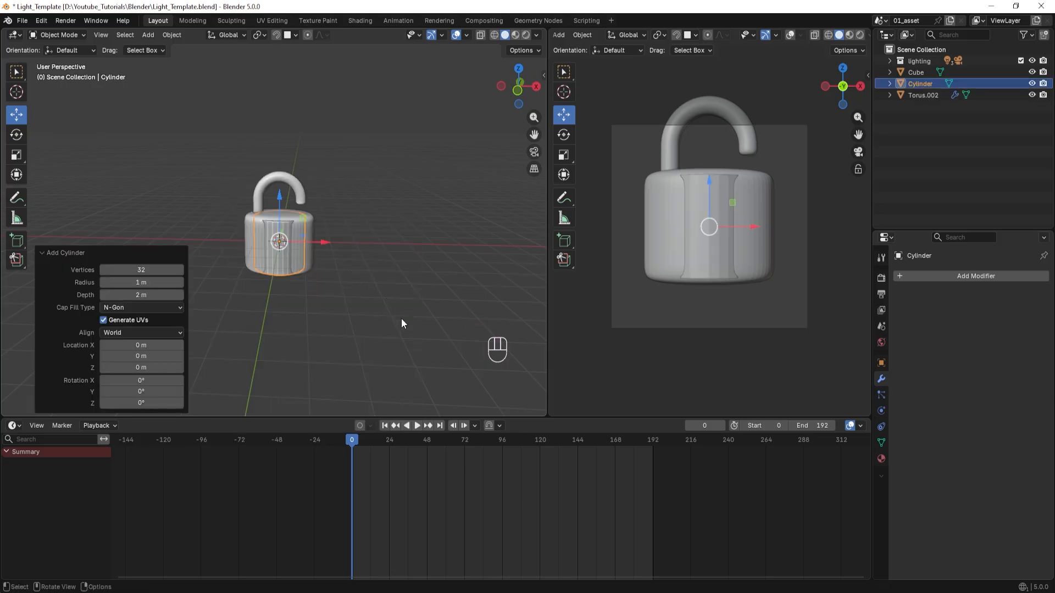
key("s")
left_click(333, 283)
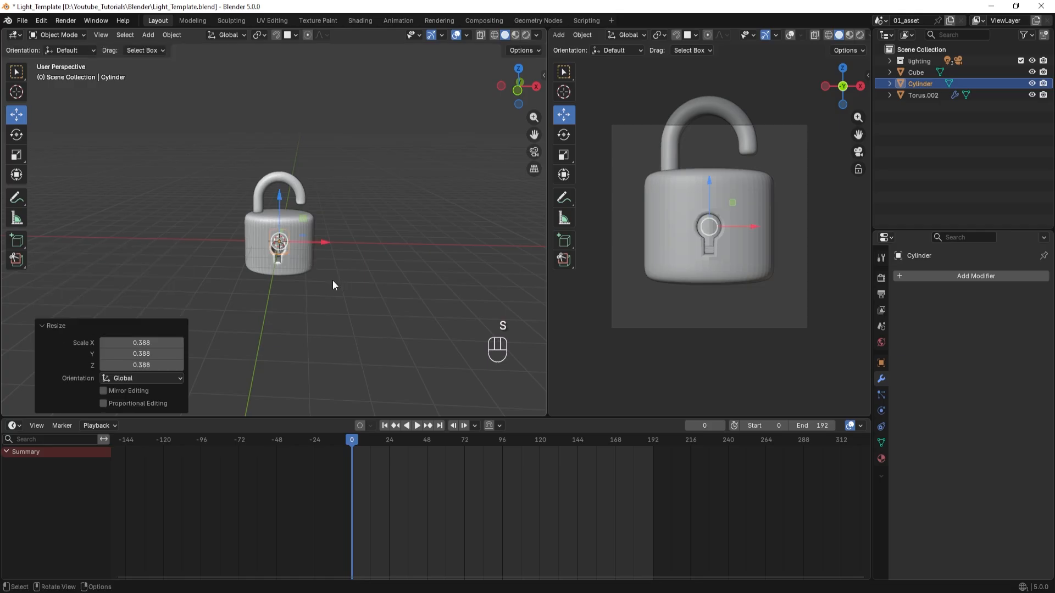
Move the cylinder about 0.938 m up along Z and 0.775 m along X, placing it under the shackle's open end.
left_click_drag(280, 196, 279, 173)
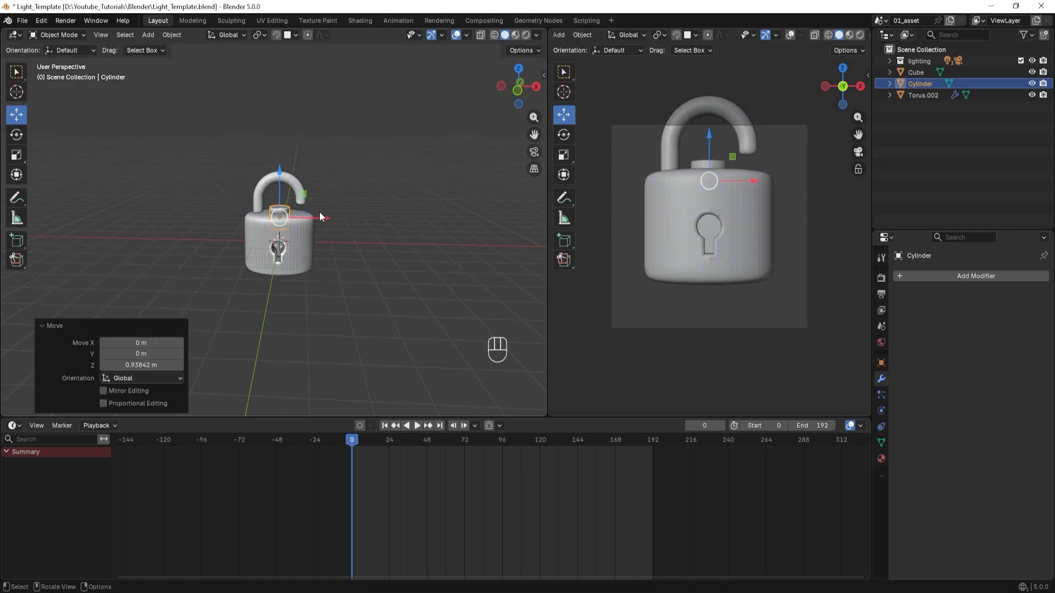
left_click_drag(321, 217, 346, 219)
key("KP_7")
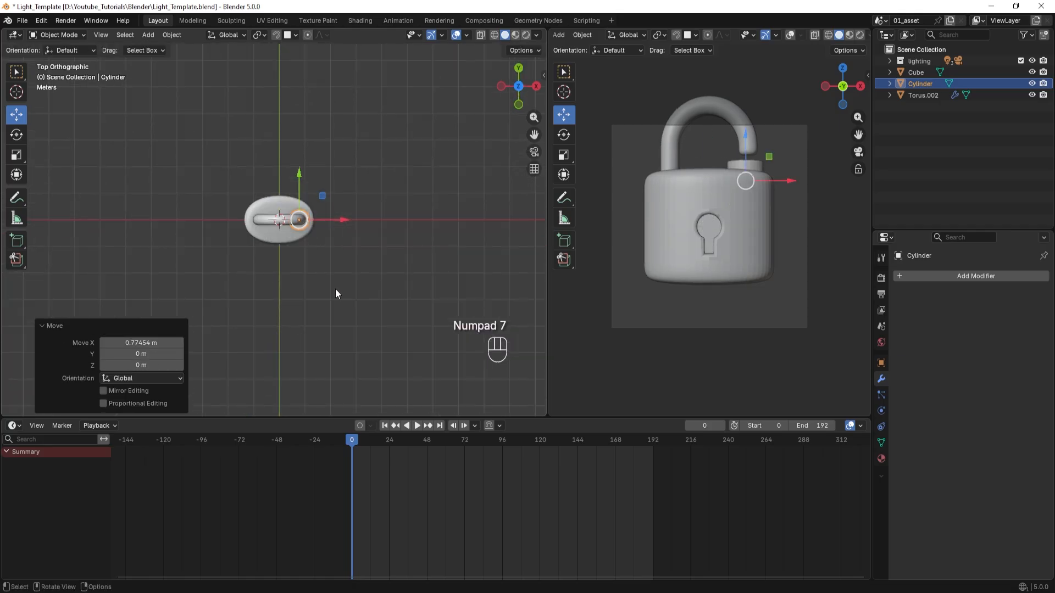
scroll(329, 291, "up", 6)
middle_click_drag(319, 297, 376, 307)
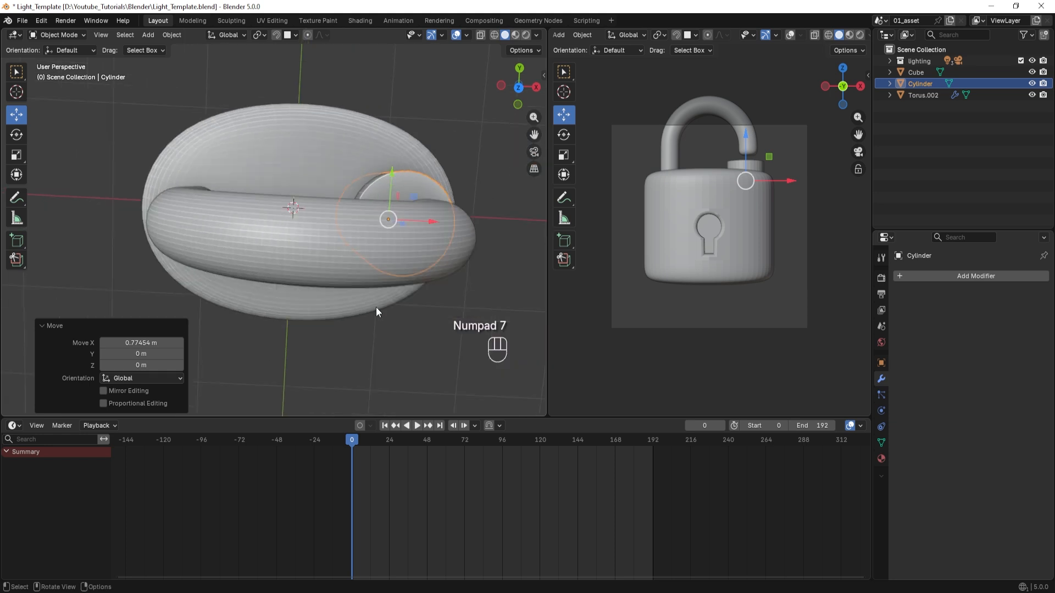
Scale the cylinder uniformly to about 0.677 and raise it about 0.05 m along Z.
scroll(379, 307, "down", 2)
key("KP_7")
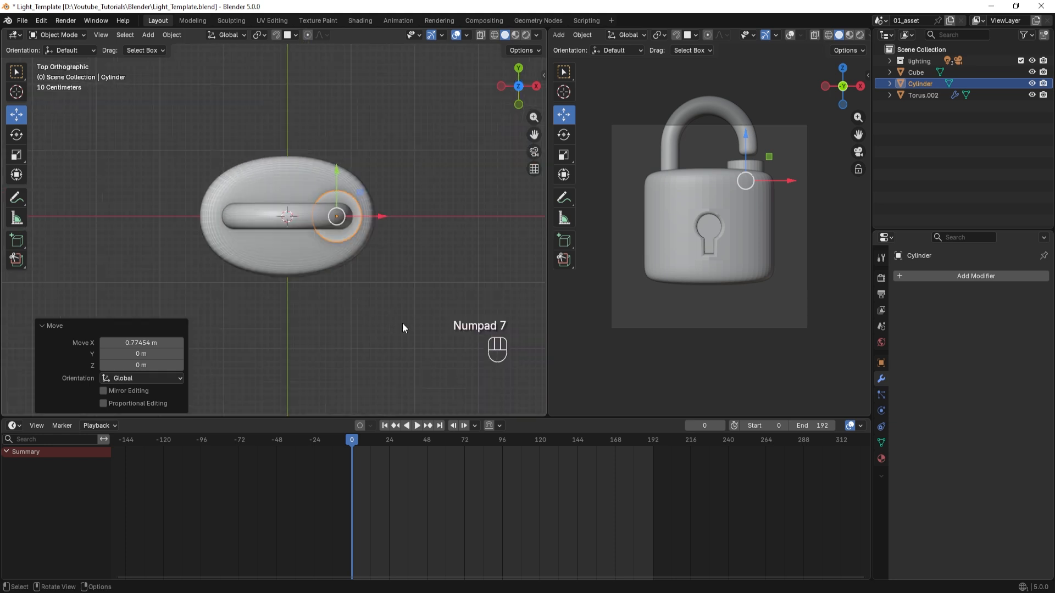
key("s")
left_click(384, 305)
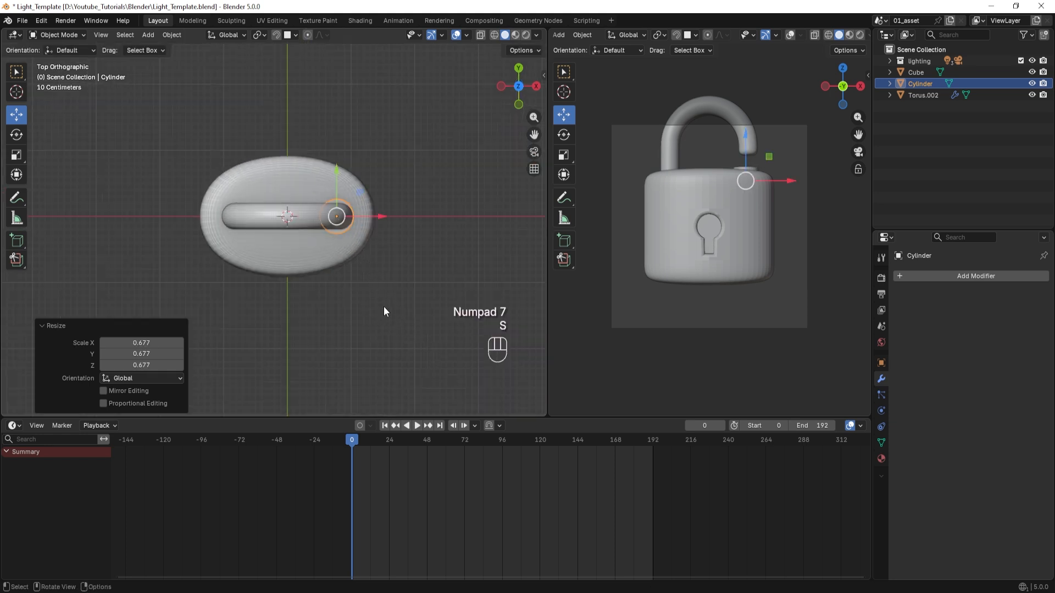
middle_click_drag(384, 305, 326, 284, "shift")
scroll(290, 260, "up", 3)
left_click_drag(347, 174, 318, 155)
Stretch the cylinder's mesh along Z to about 1.229 in Edit Mode, and lower the cylinder about 0.085 m in Object Mode.
key("KP_1")
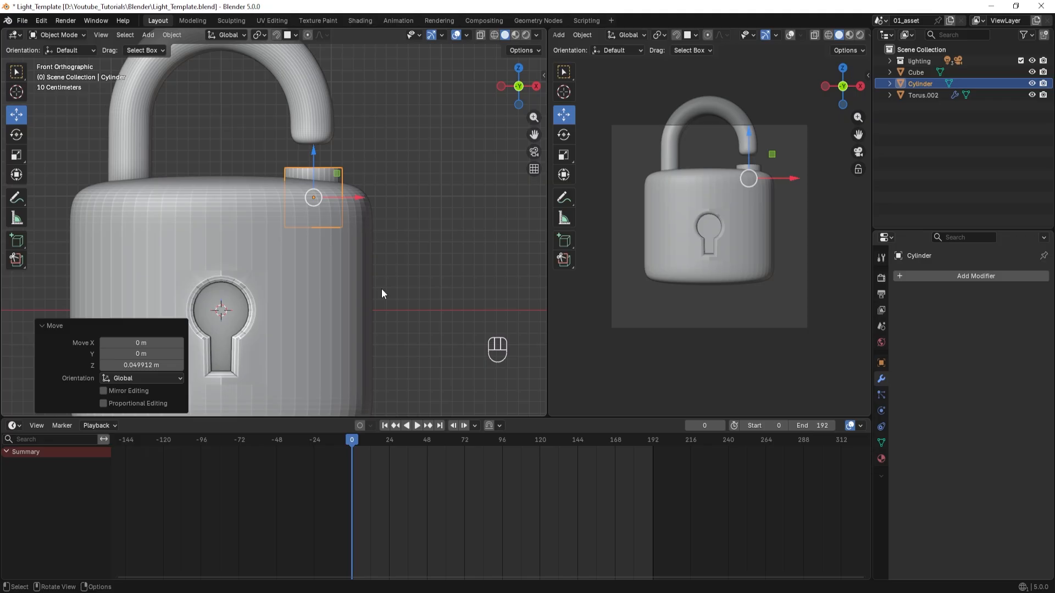
key("Tab")
key("s")
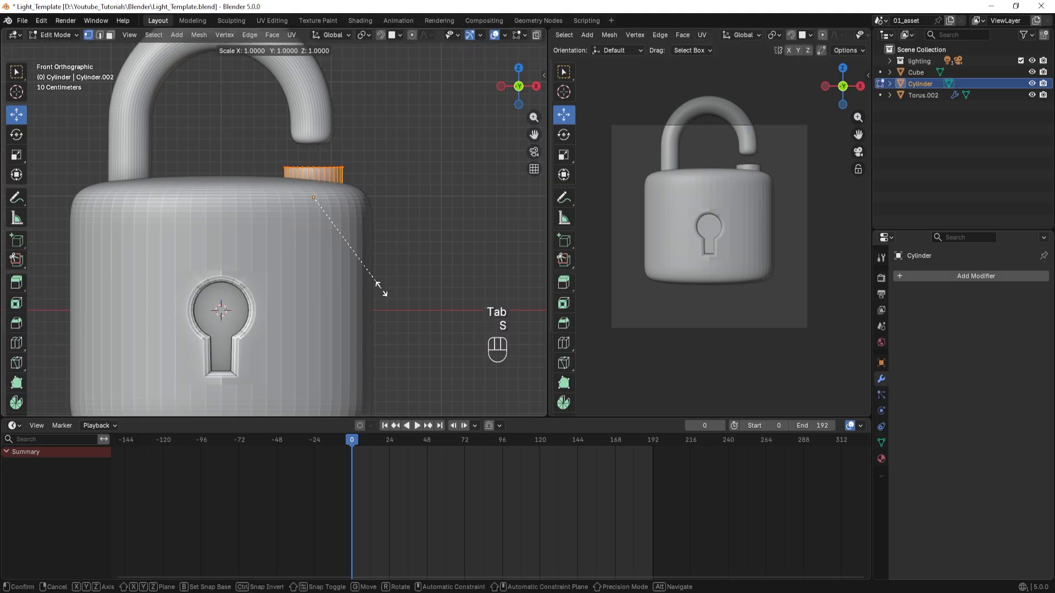
key("z")
left_click(400, 308)
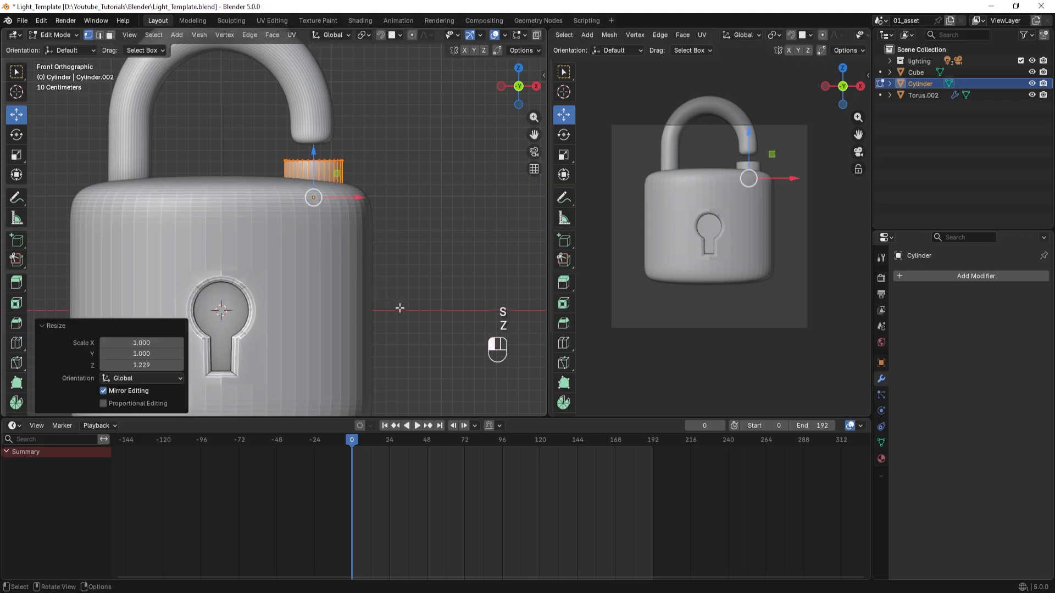
key("Tab")
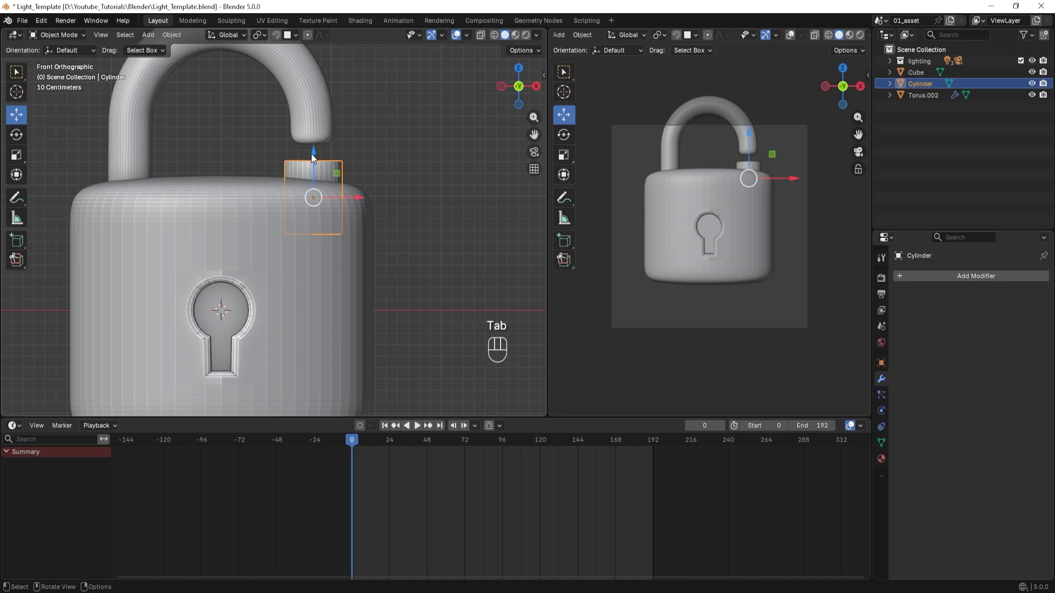
left_click_drag(311, 154, 313, 164)
middle_click_drag(399, 211, 268, 242)
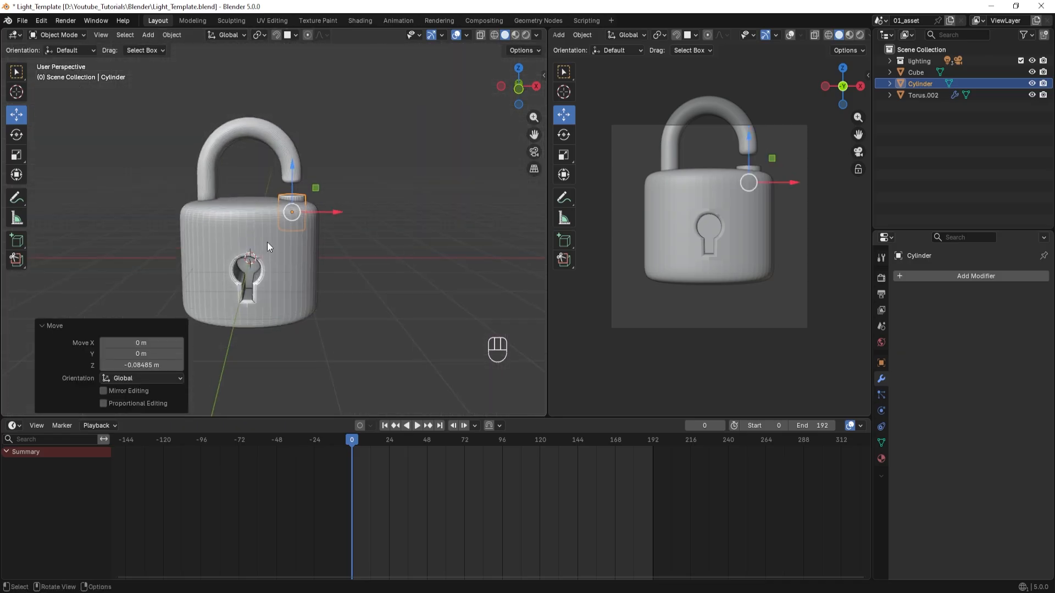
Add a Boolean Difference modifier to the padlock body with the cylinder as its cutting object.
left_click(251, 231)
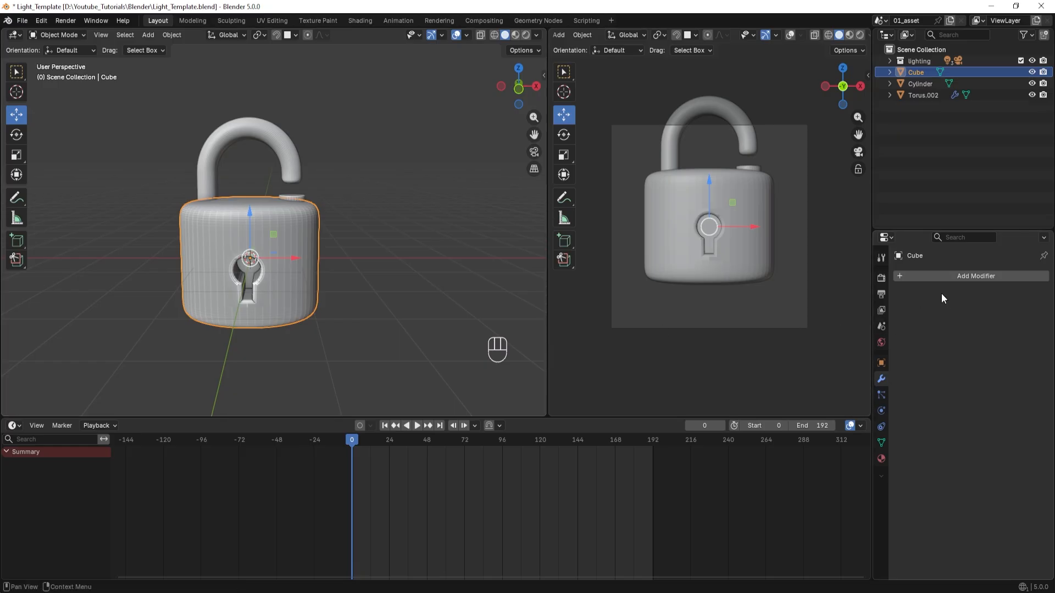
left_click(934, 277)
type("boo")
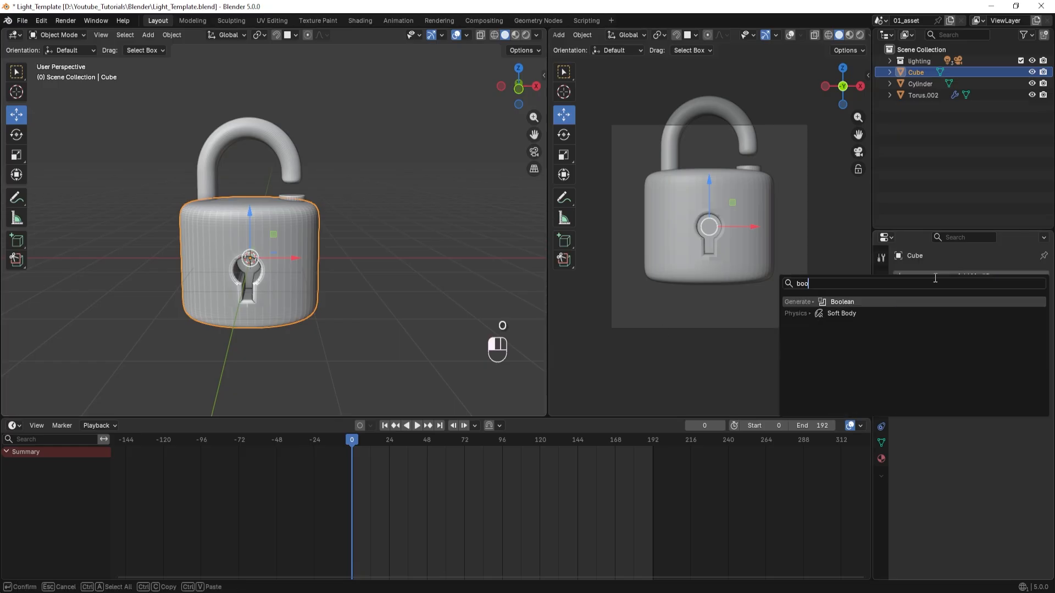
key("Return")
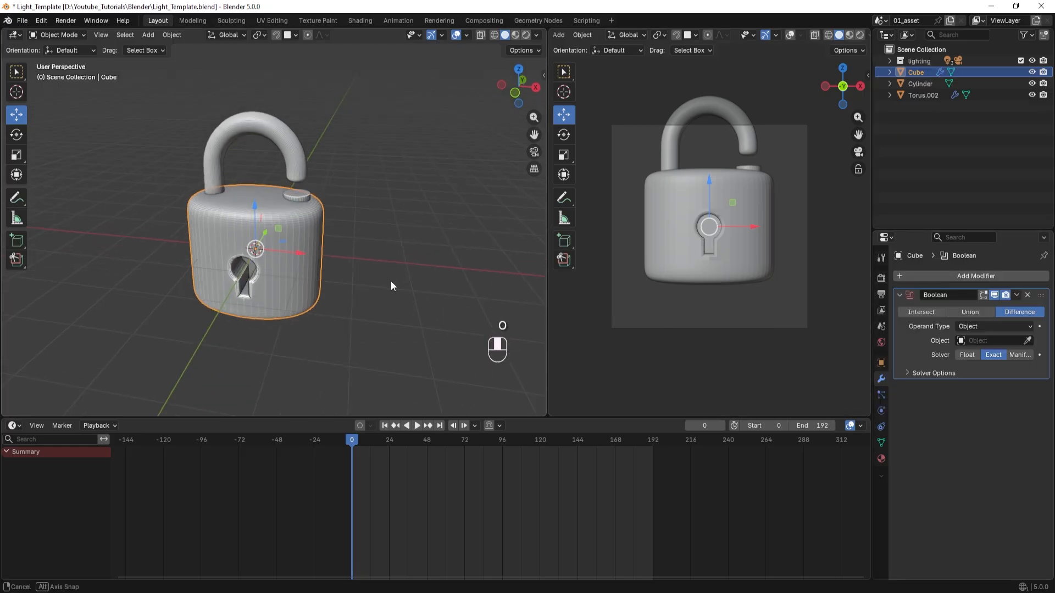
middle_click_drag(391, 281, 322, 249)
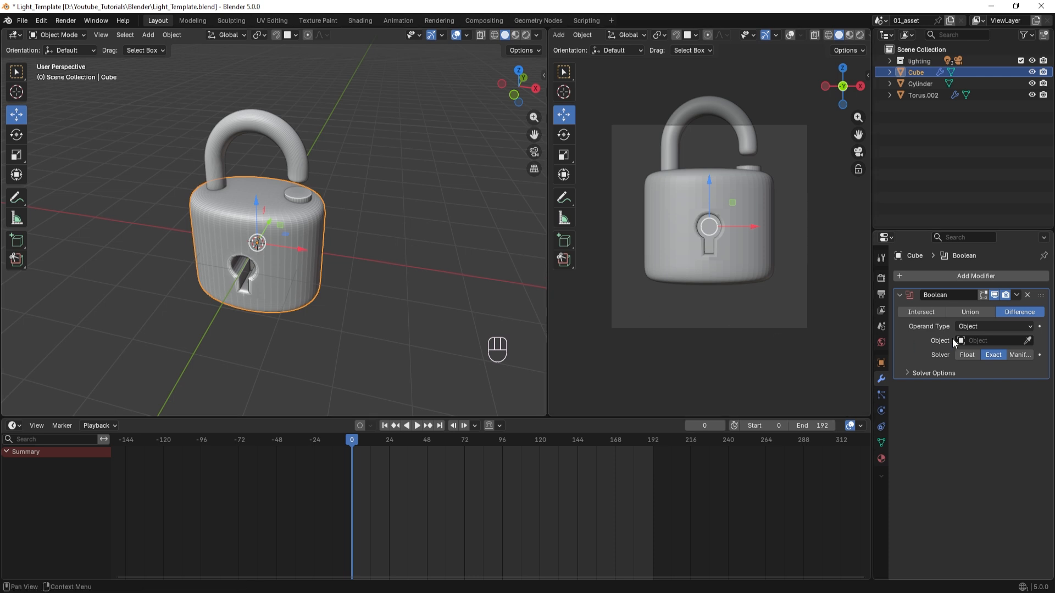
left_click(1028, 340)
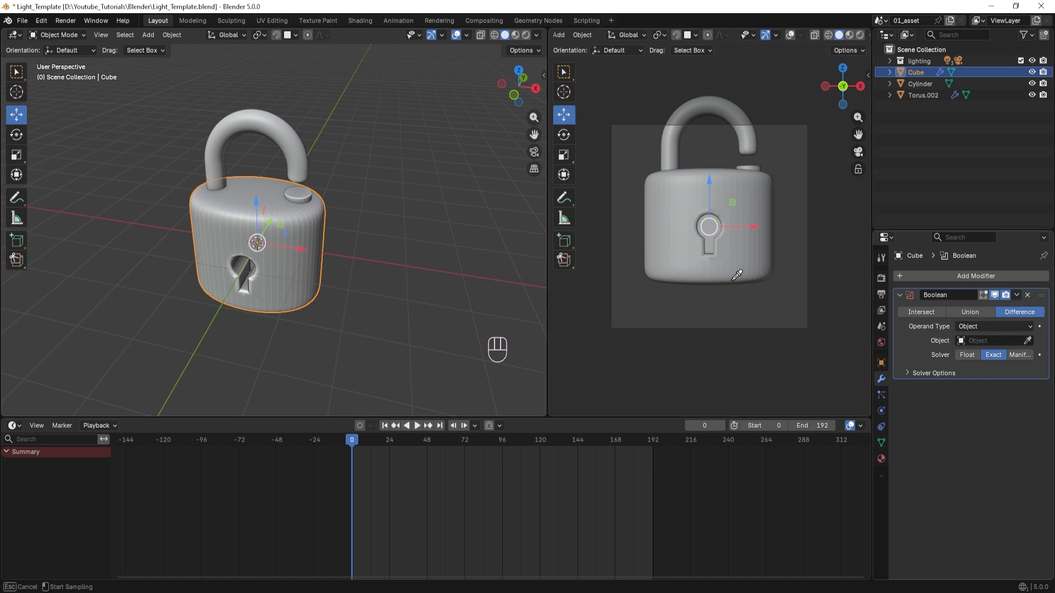
left_click(300, 194)
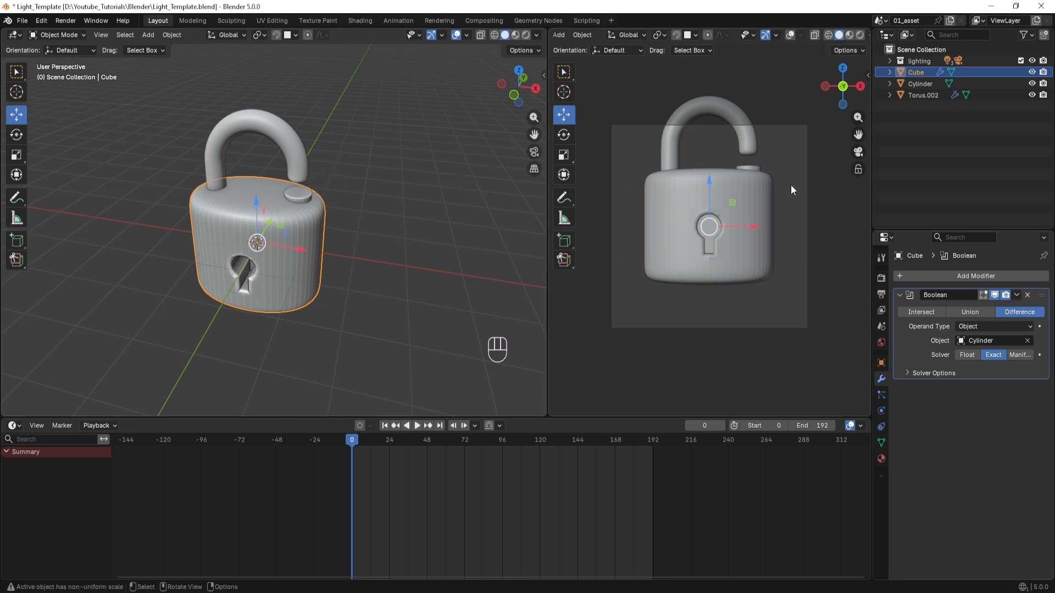
middle_click_drag(307, 265, 331, 233)
scroll(284, 246, "up", 3)
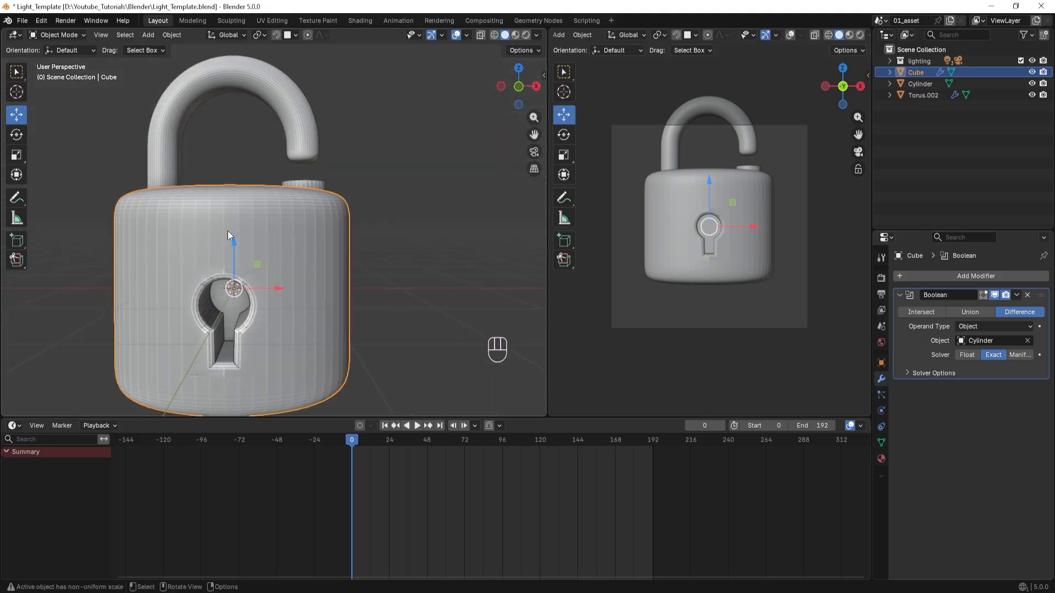
scroll(297, 292, "down", 3)
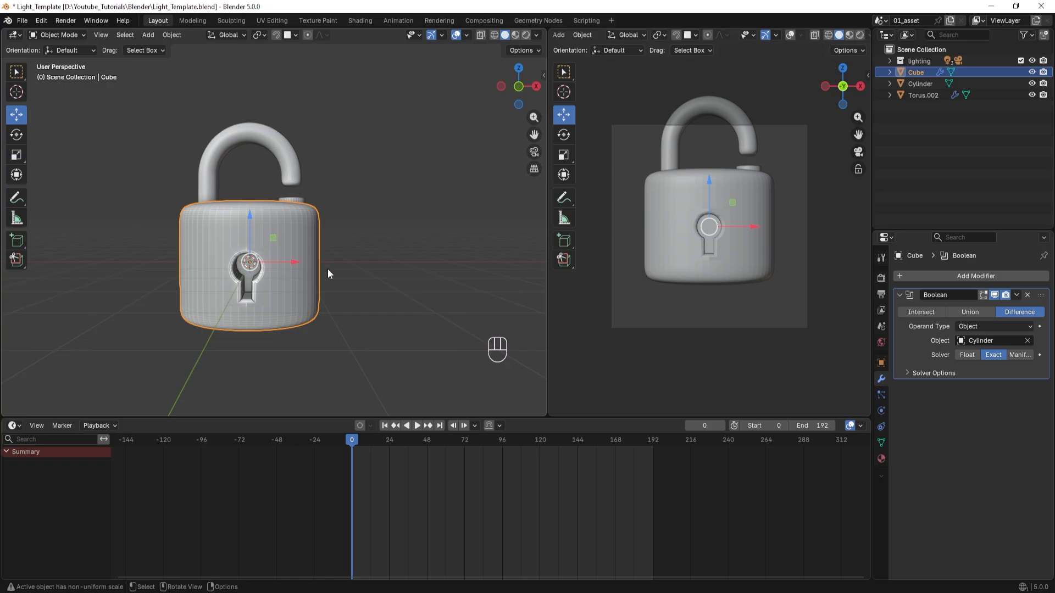
Parent the shackle and the cylinder to the padlock body using the Object parenting option.
scroll(348, 278, "right", 2)
left_click(242, 132)
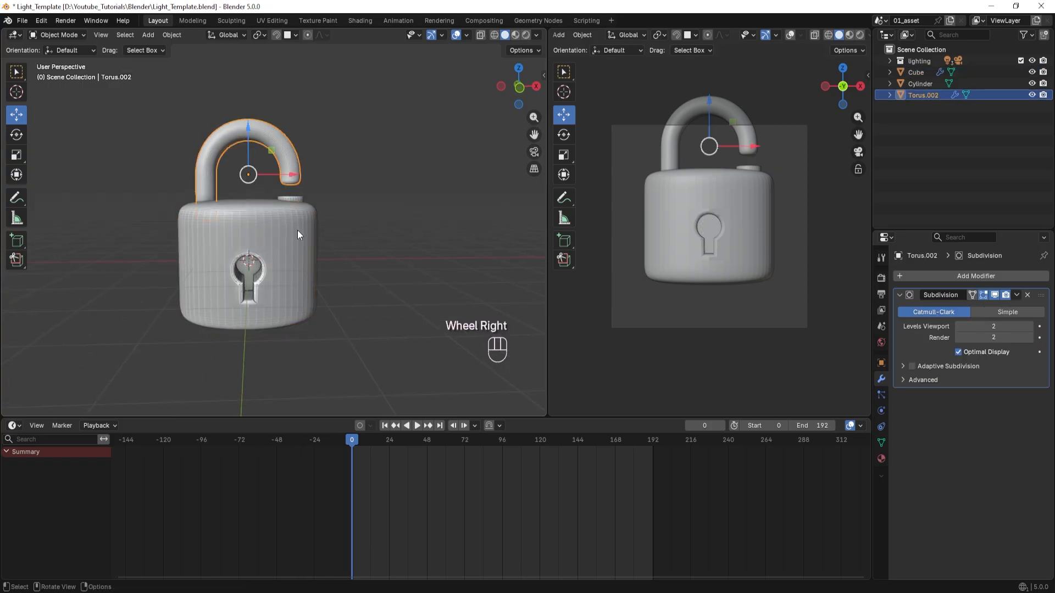
scroll(298, 235, "up", 3)
scroll(281, 231, "down", 2)
left_click(311, 209, "shift")
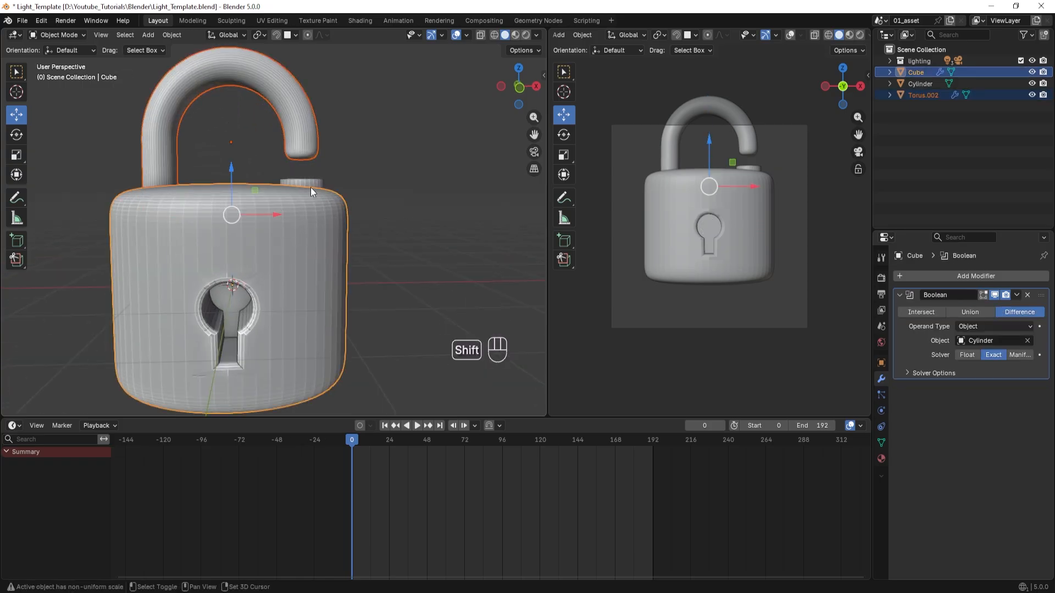
left_click(299, 194, "shift")
middle_click_drag(357, 252, 282, 263)
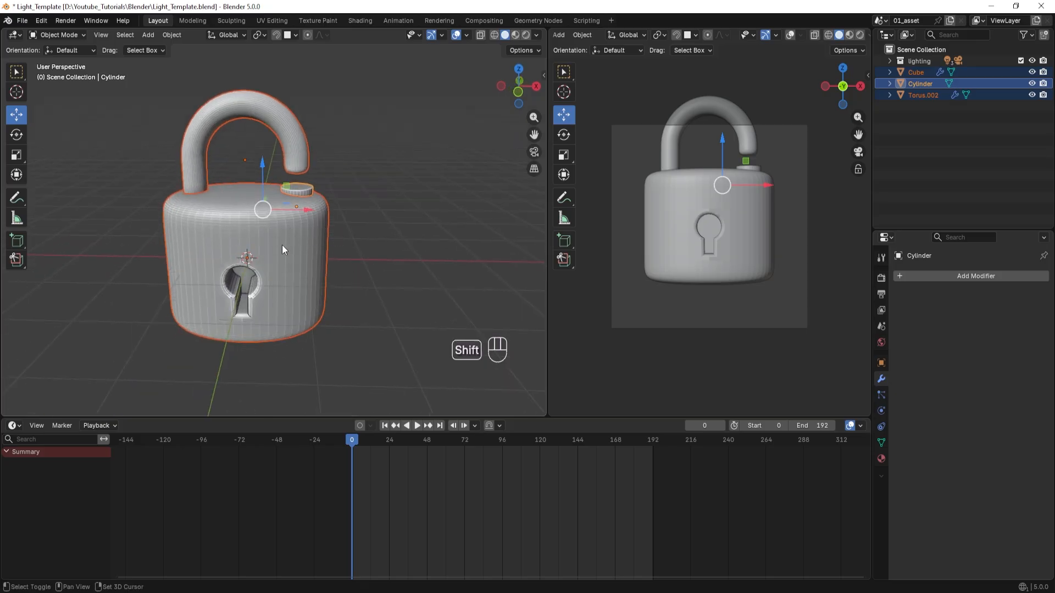
left_click(295, 236, "shift")
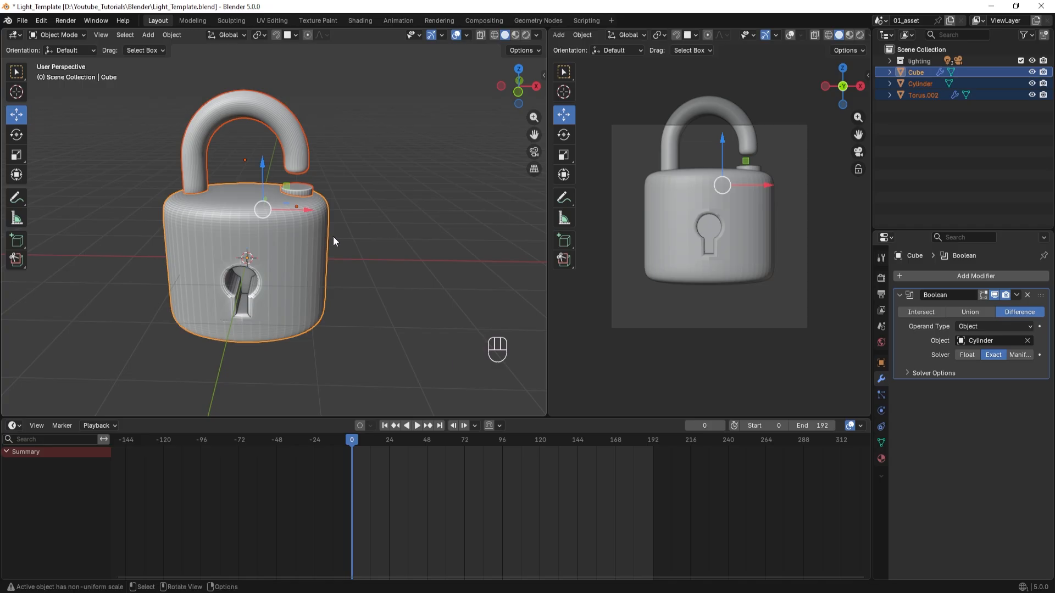
key("ctrl+p")
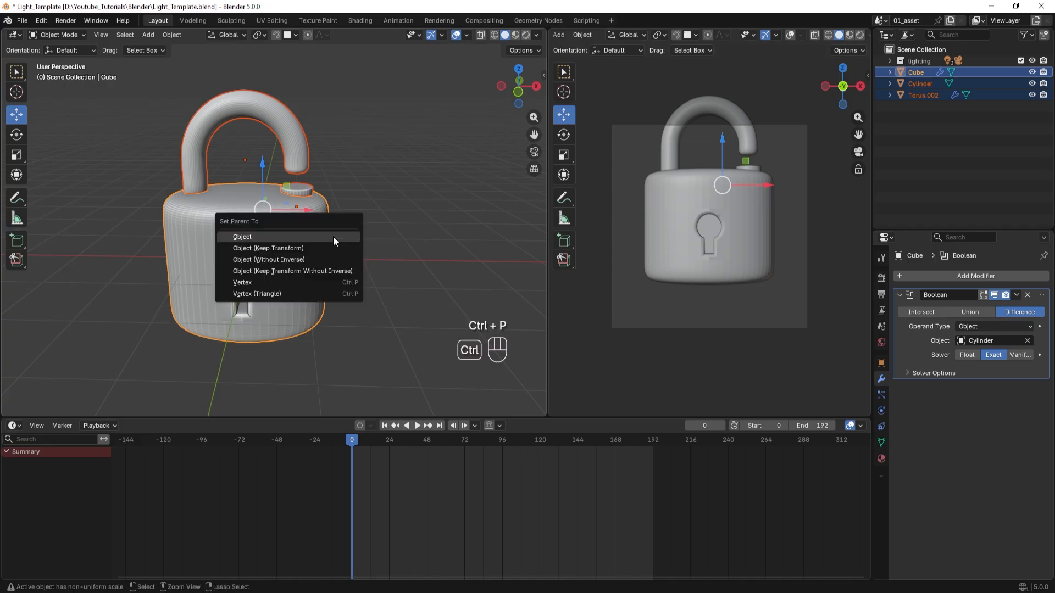
left_click(245, 241)
Select the hole-cutting cylinder and expand the padlock body's hierarchy to list its child objects.
scroll(283, 244, "down", 2)
middle_click_drag(355, 248, 368, 245)
scroll(368, 253, "up", 3)
left_click(345, 204)
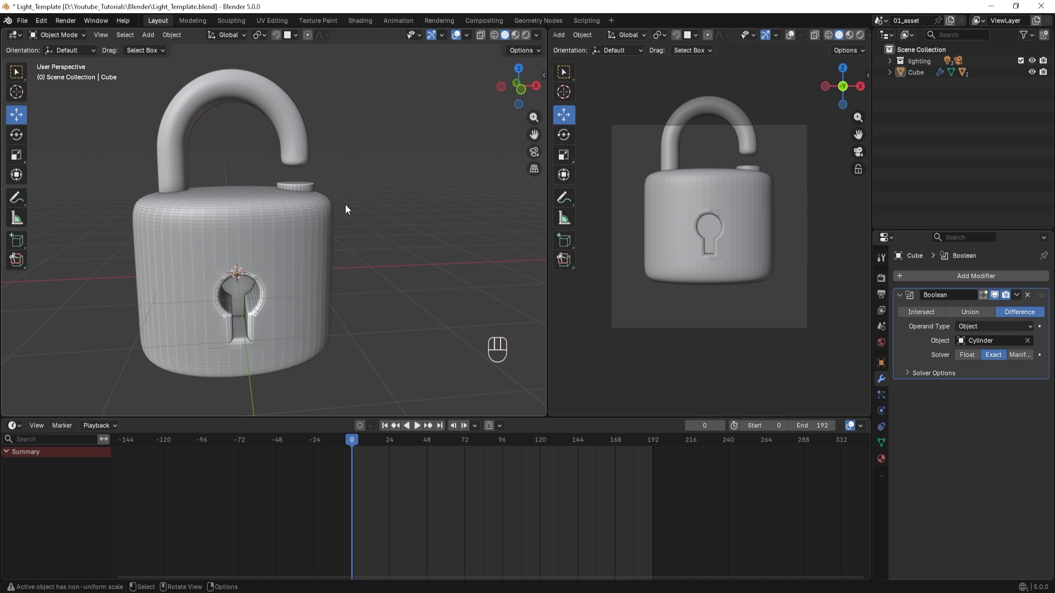
left_click(304, 186)
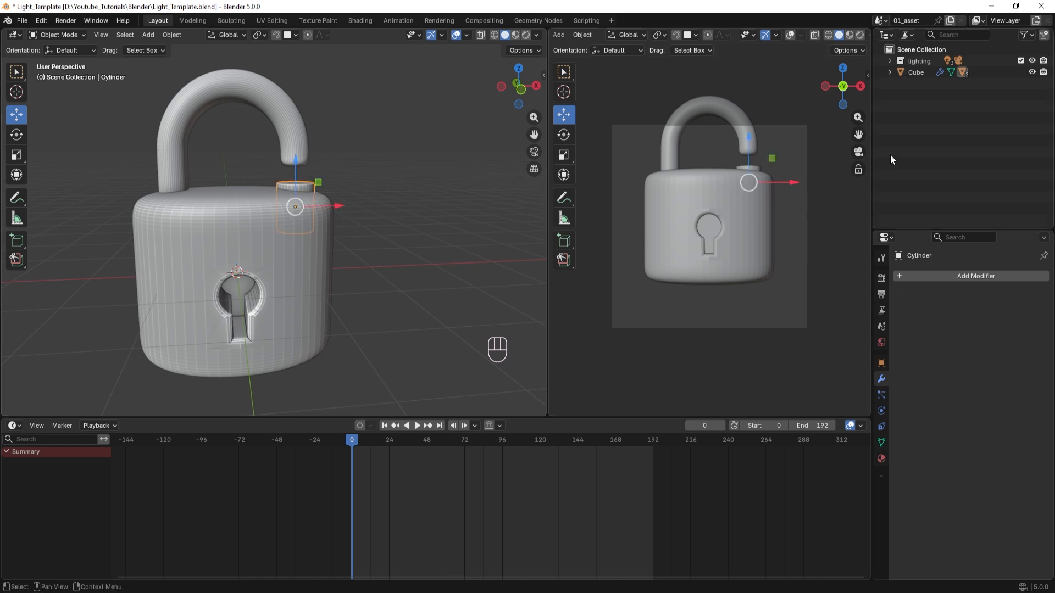
left_click(890, 73)
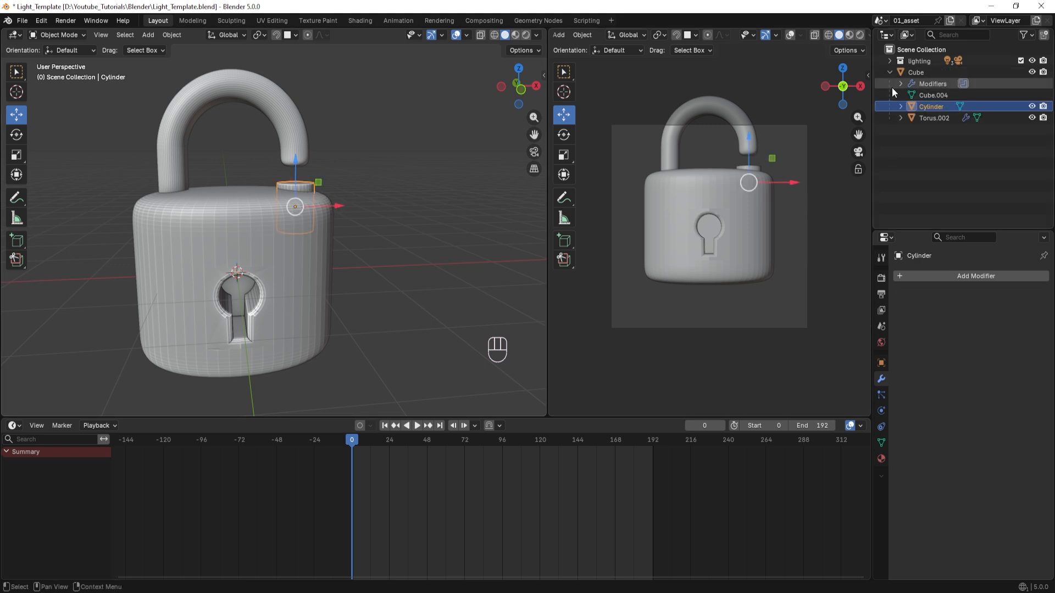
Hide the cylinder to inspect the hole cut in the padlock body, and show the cylinder again.
left_click(1032, 107)
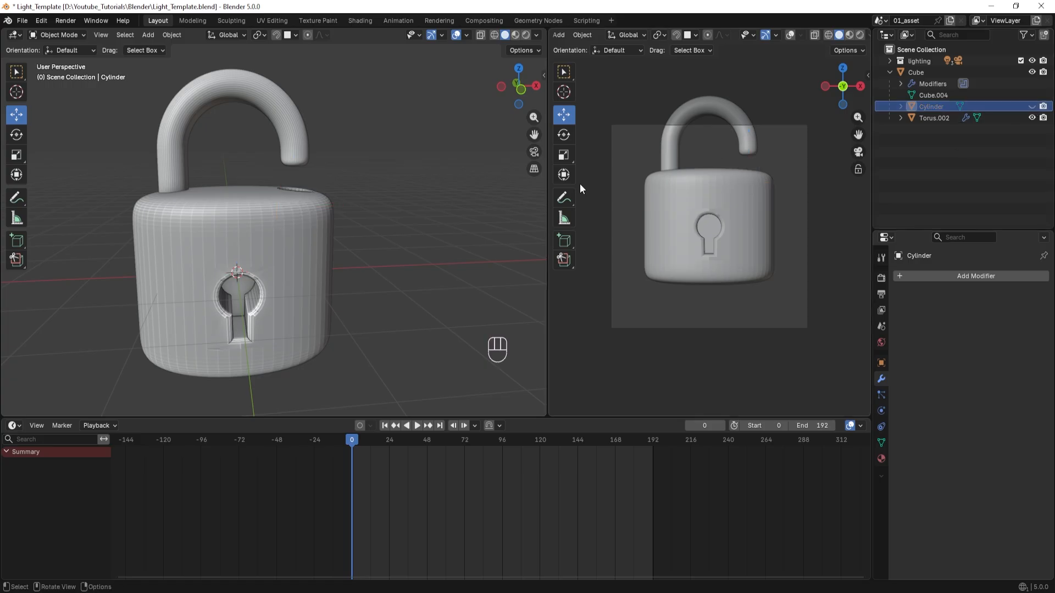
middle_click_drag(484, 220, 369, 211)
scroll(325, 230, "up", 5)
left_click(1032, 107)
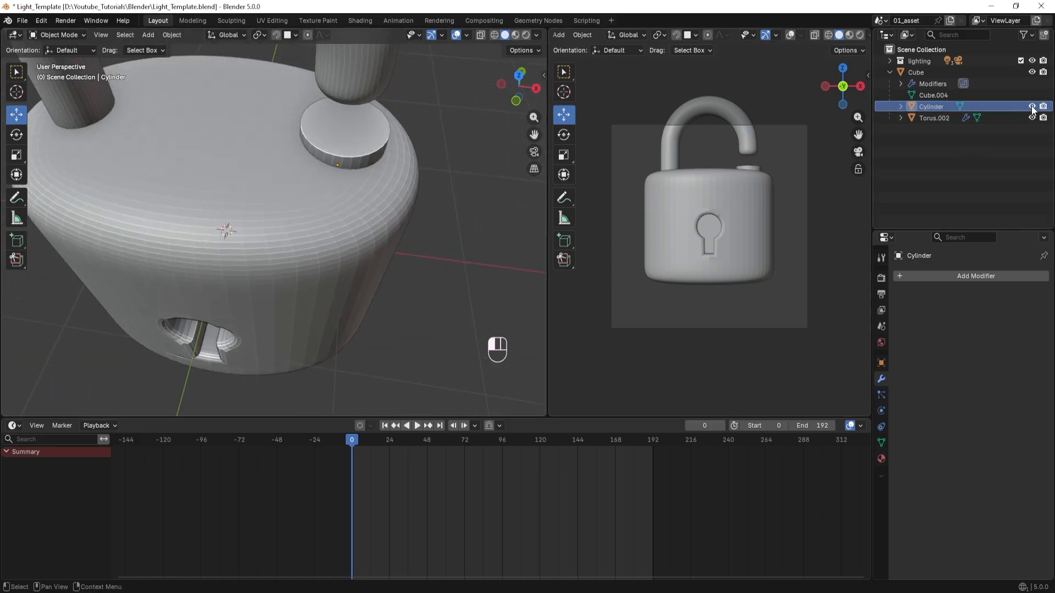
left_click(891, 73)
left_click(891, 74)
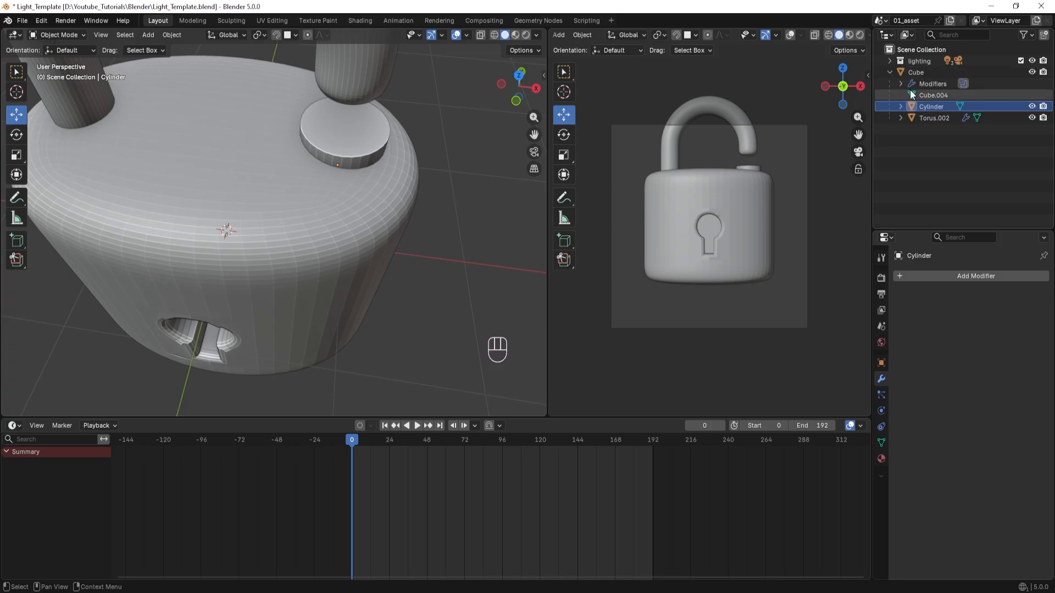
left_click(889, 73)
left_click(890, 73)
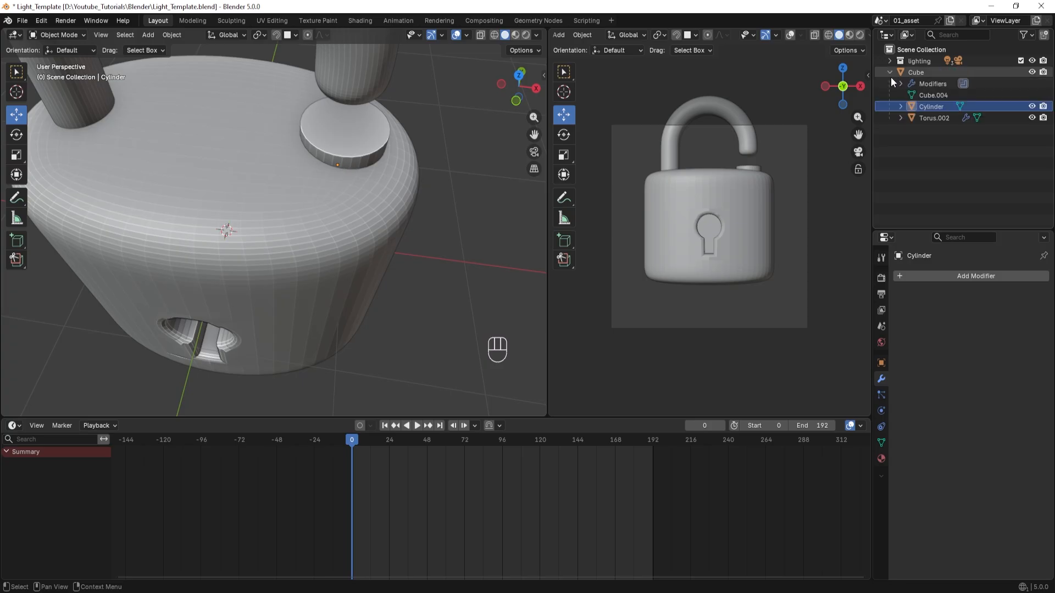
Disable the cylinder's Show In Viewports option in its object visibility settings and collapse the padlock body's hierarchy.
left_click(935, 105)
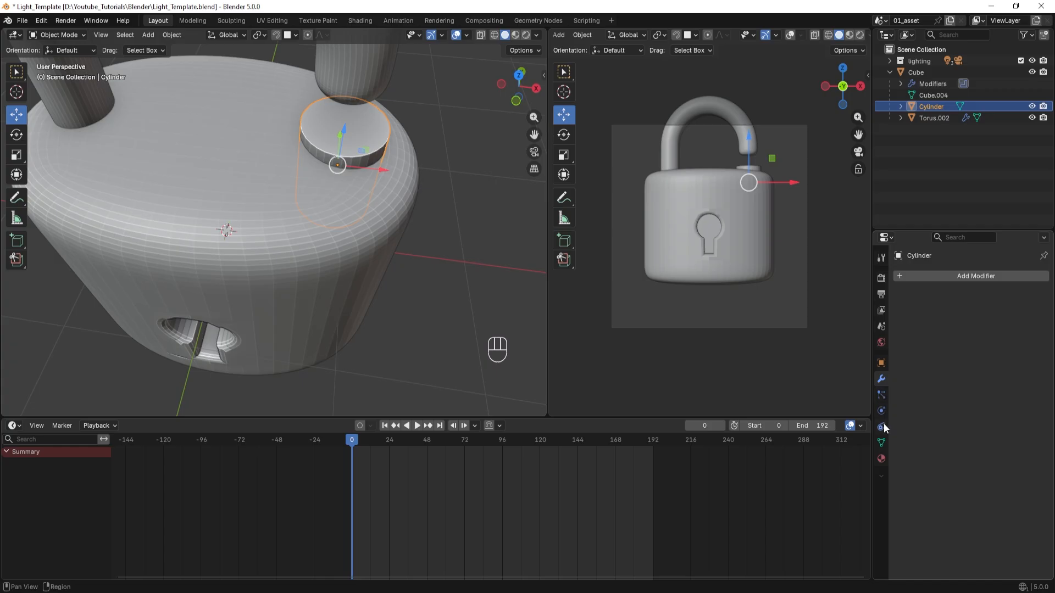
left_click(881, 364)
scroll(978, 450, "down", 3)
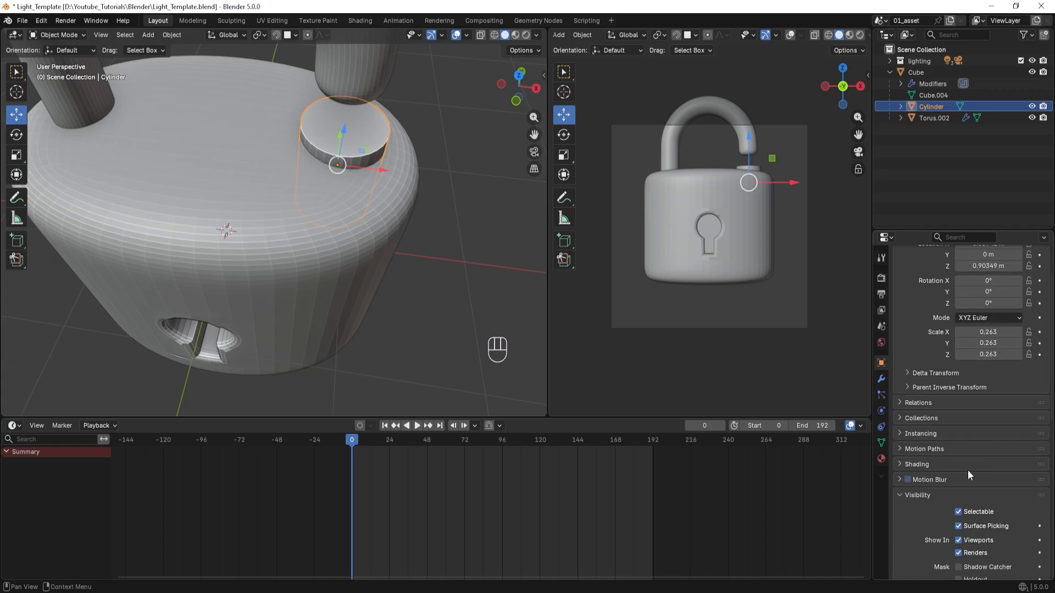
left_click(958, 541)
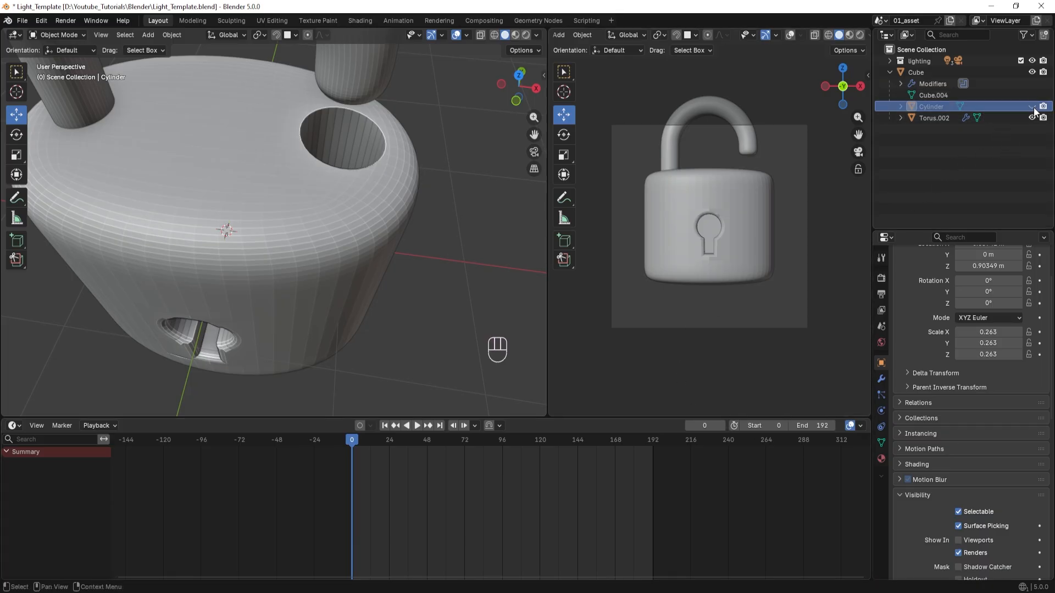
left_click(960, 542)
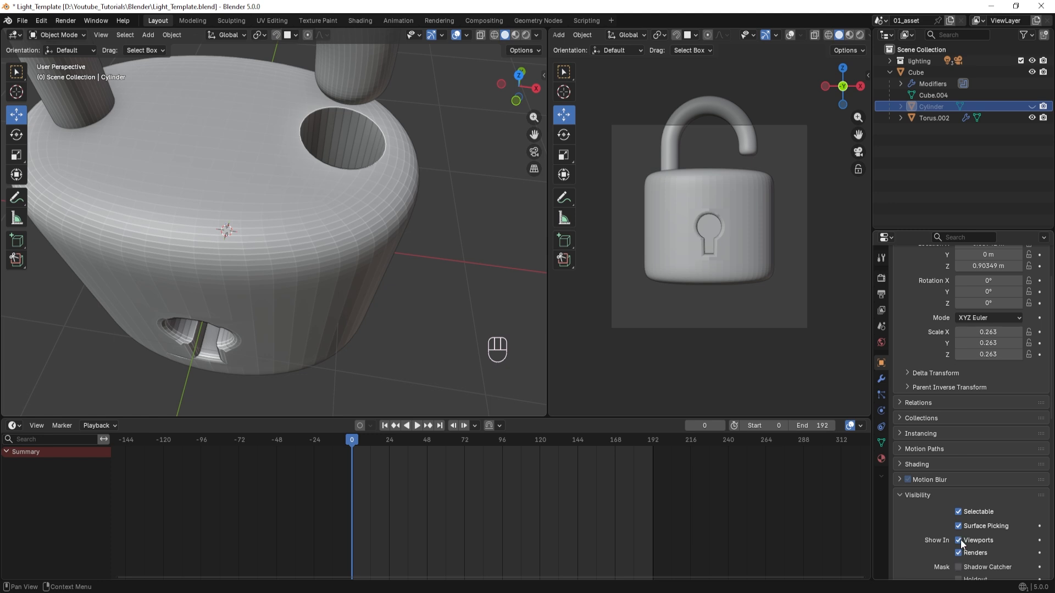
left_click(960, 541)
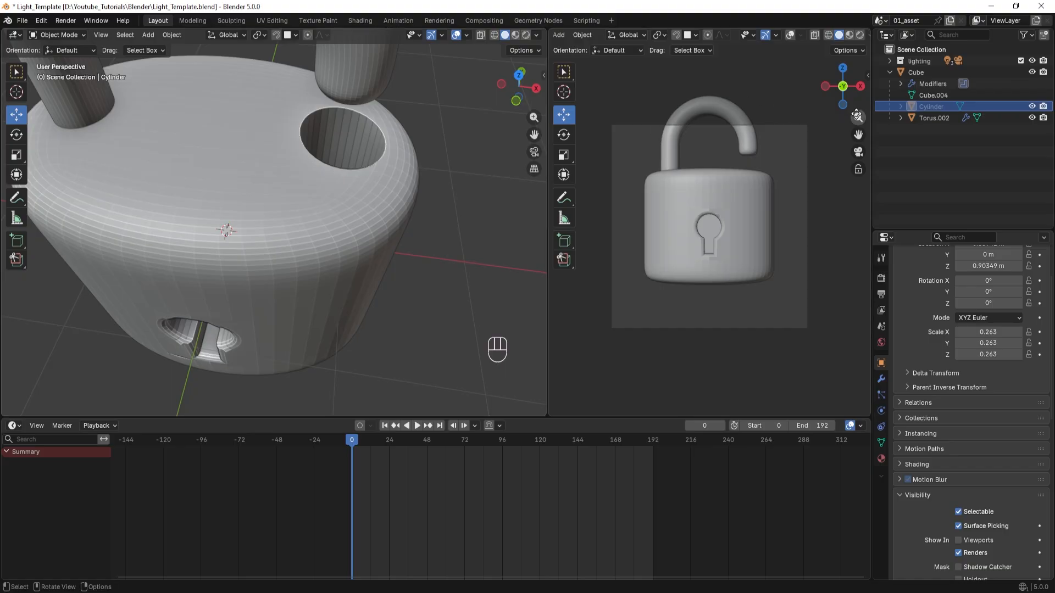
left_click(890, 72)
Scale the padlock body, together with its child objects, uniformly to about 0.741.
middle_click_drag(493, 152, 331, 229)
left_click(294, 283)
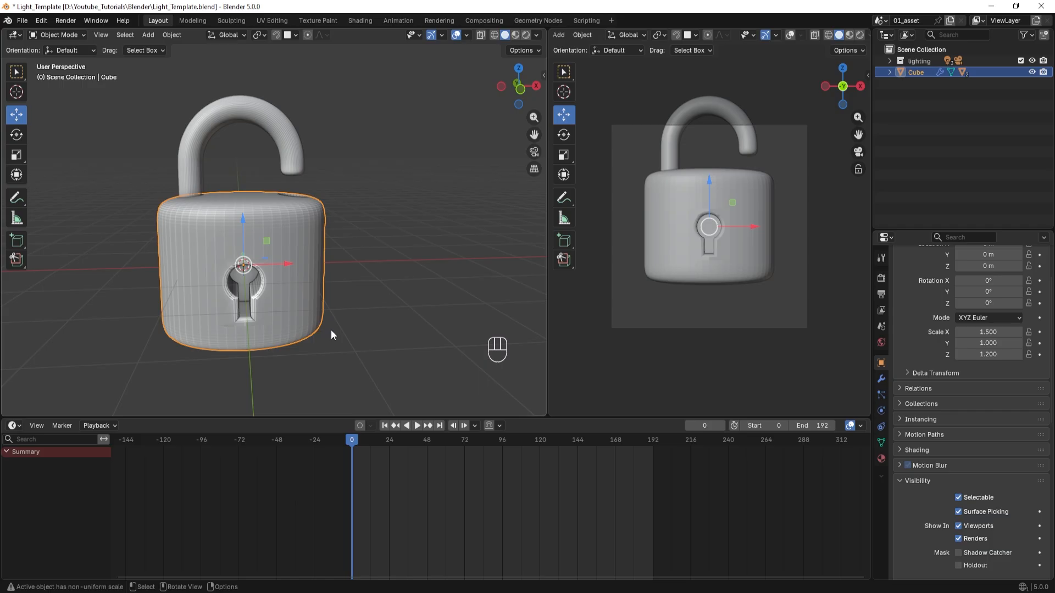
key("s")
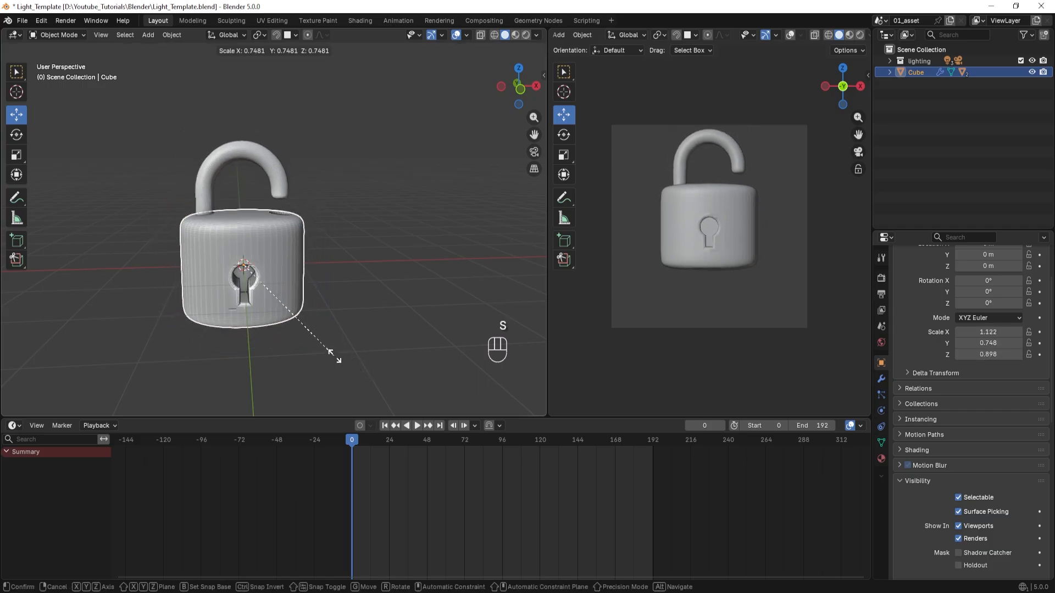
left_click(335, 358)
Lower the padlock about 0.484 m along Z in the front view.
key("KP_1")
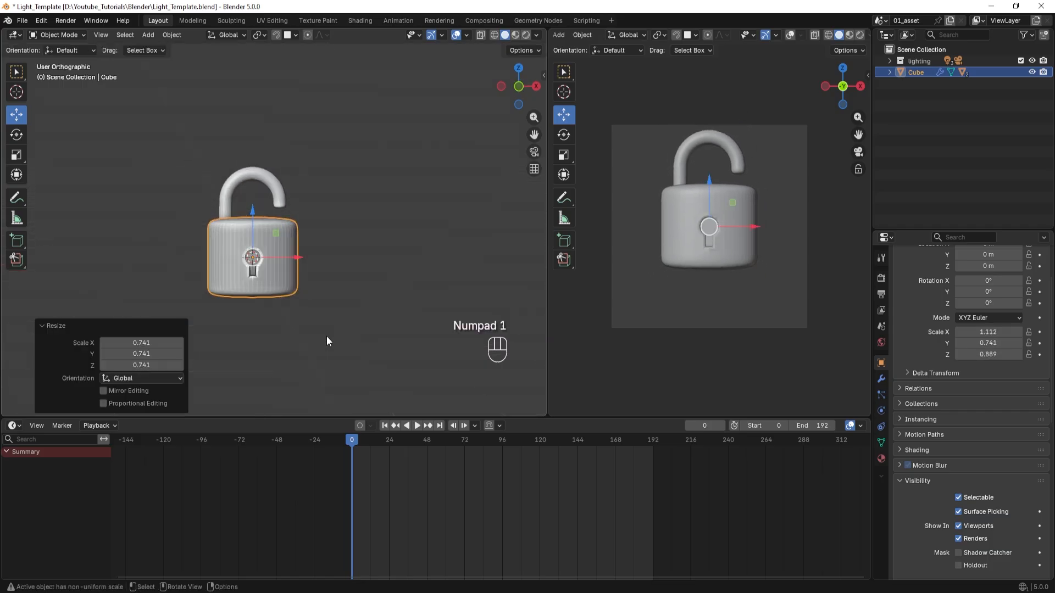
key("g")
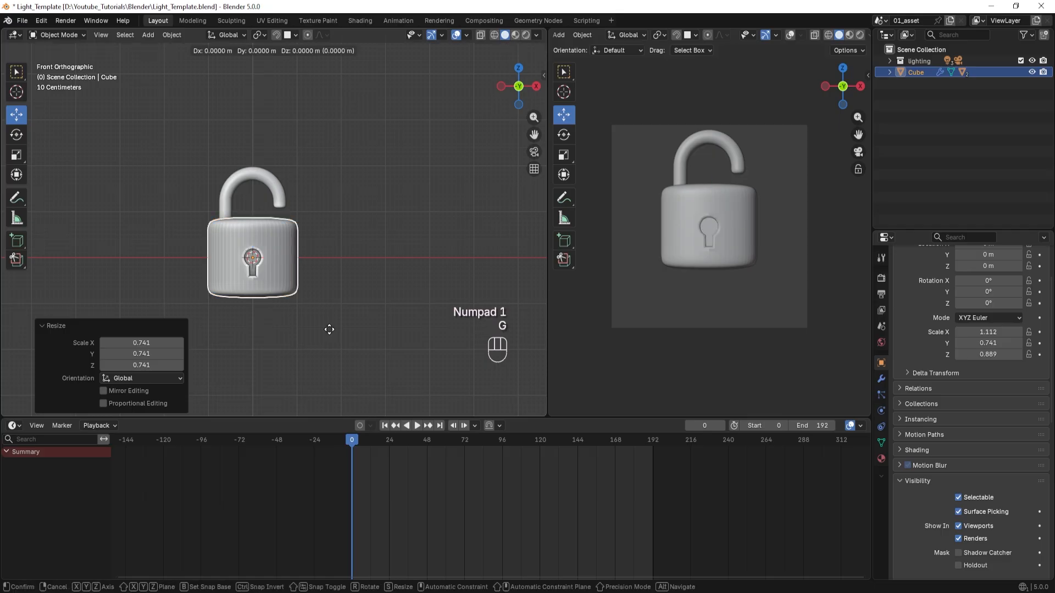
key("z")
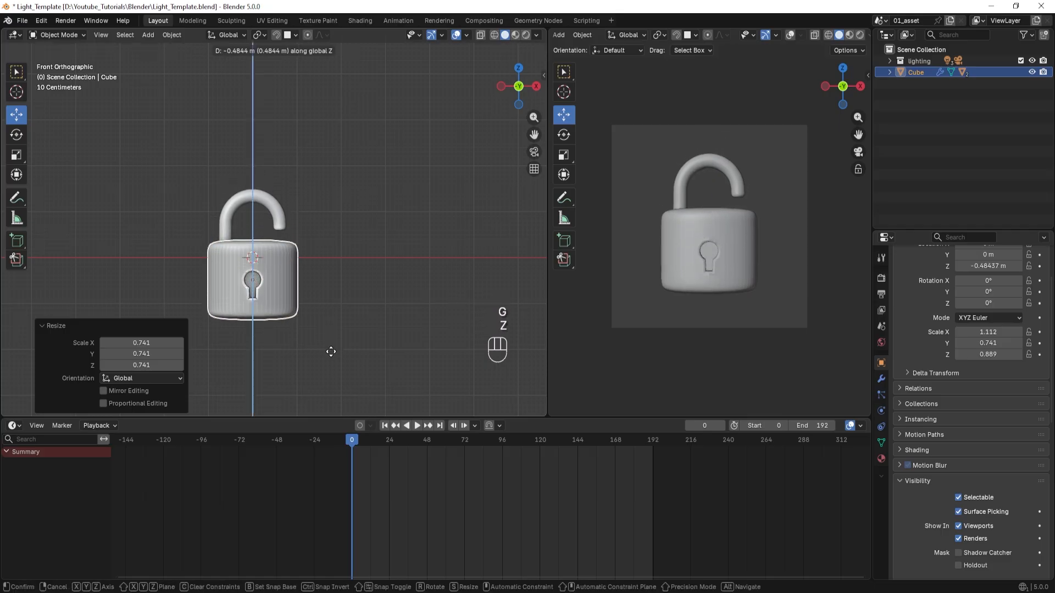
left_click(330, 350)
Create a new material on the padlock body.
scroll(350, 301, "up", 3)
scroll(378, 296, "right", 3, "shift")
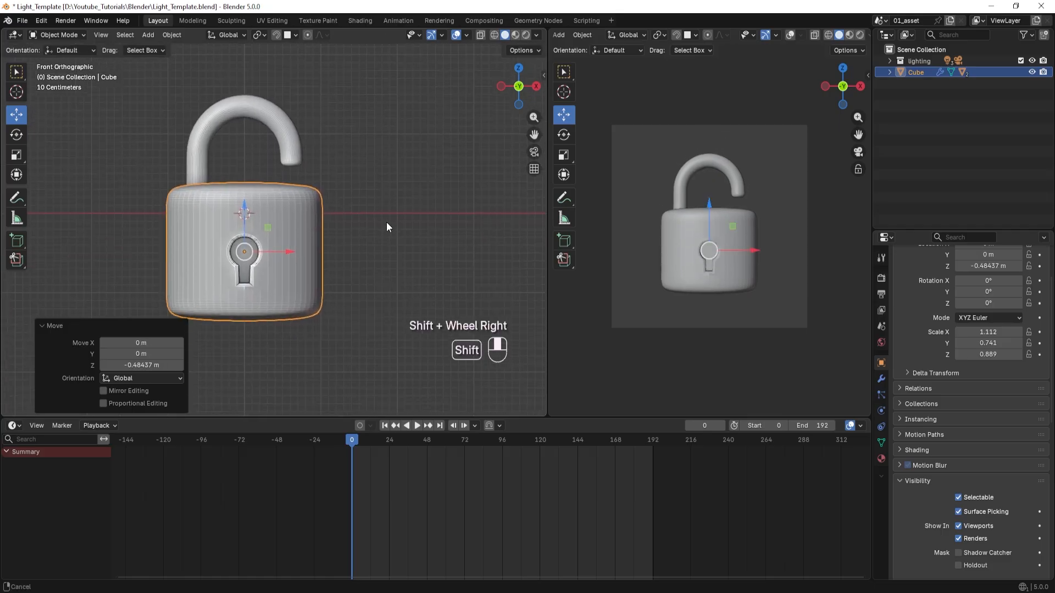
left_click(422, 298)
left_click(301, 206)
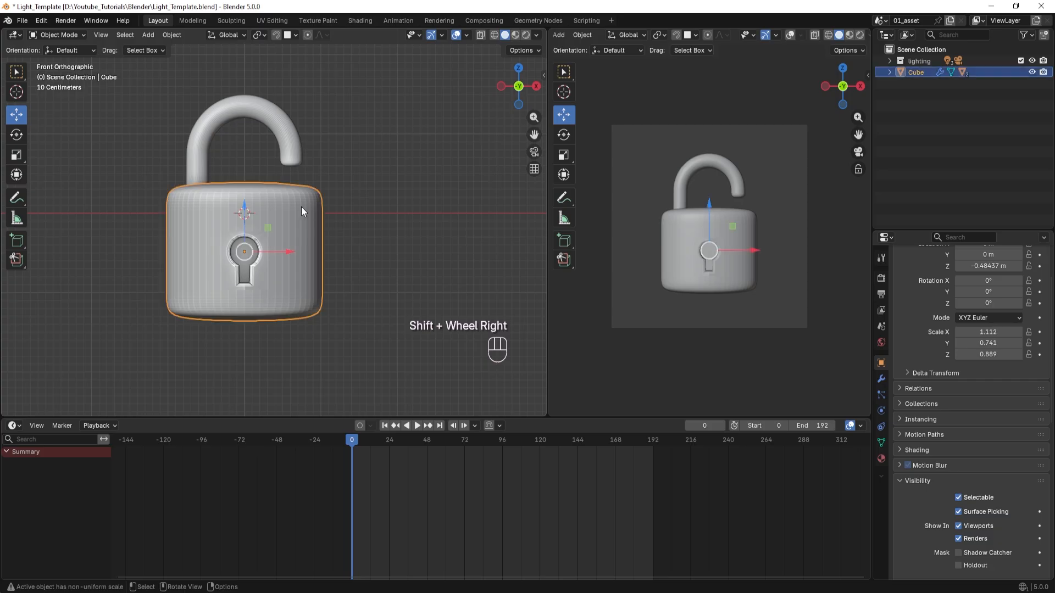
left_click(881, 458)
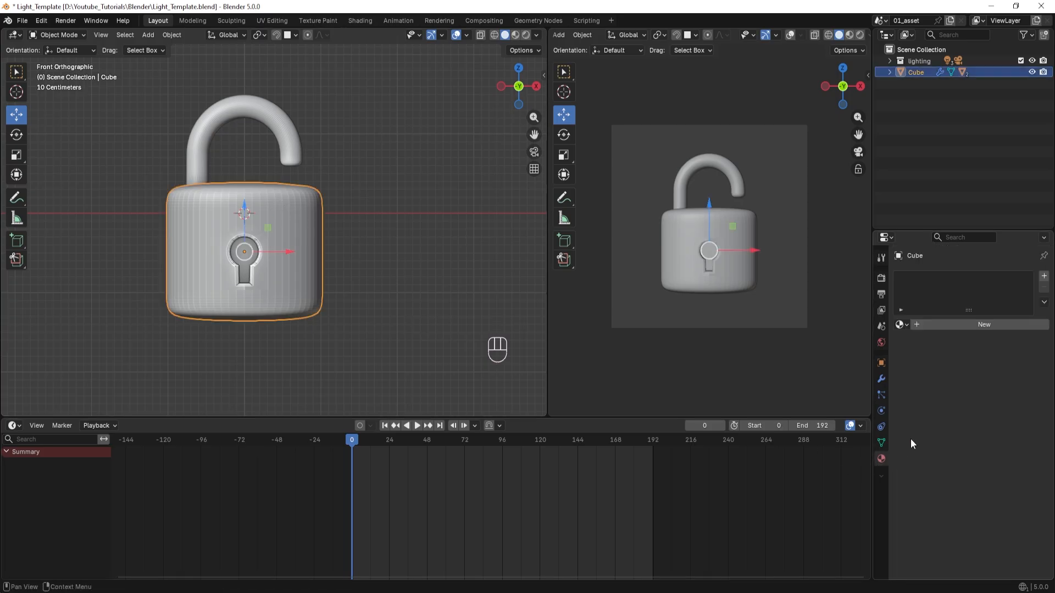
left_click(983, 324)
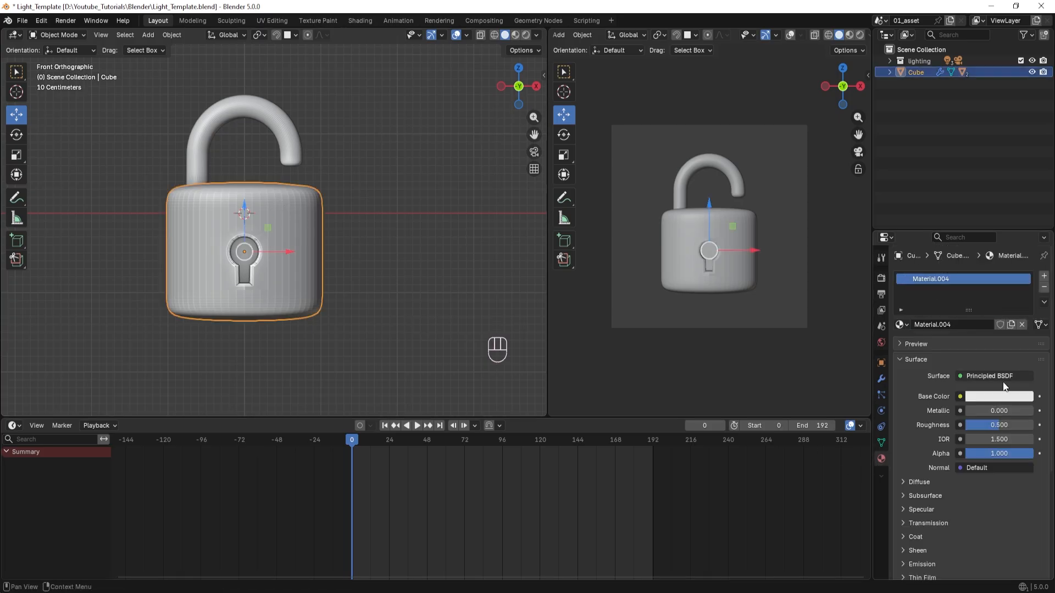
Set the body material's Base Color to hex #44AA99.
left_click(1008, 397)
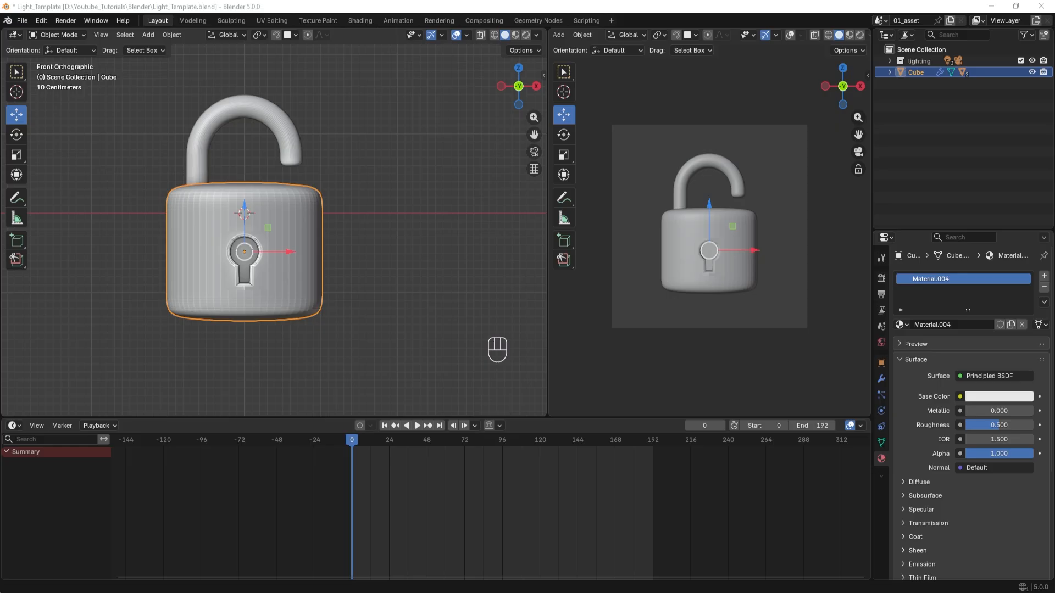
left_click(976, 396)
left_click(993, 380)
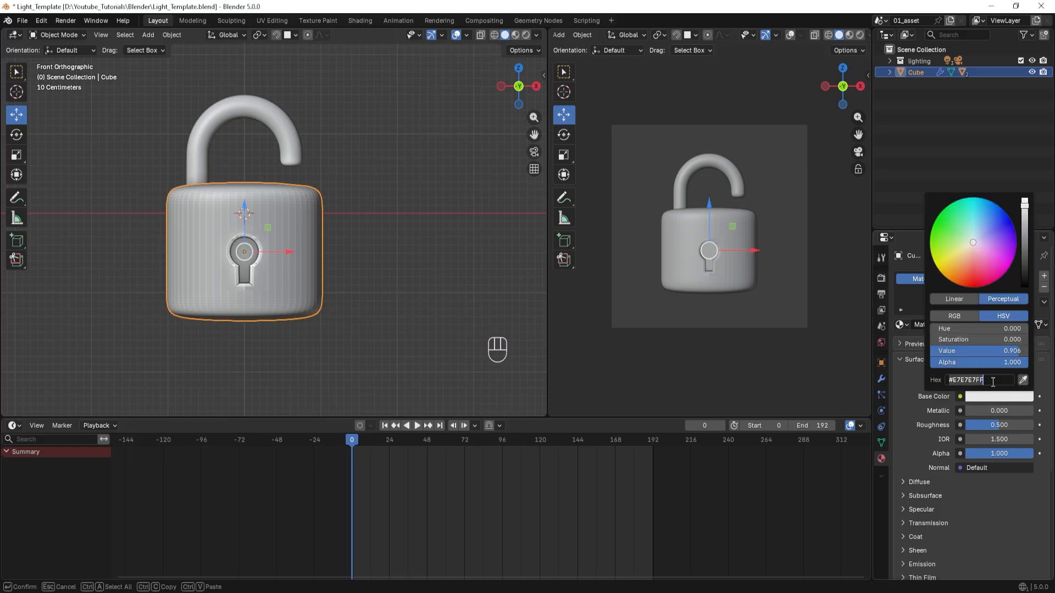
type("4a90e2")
key("Return")
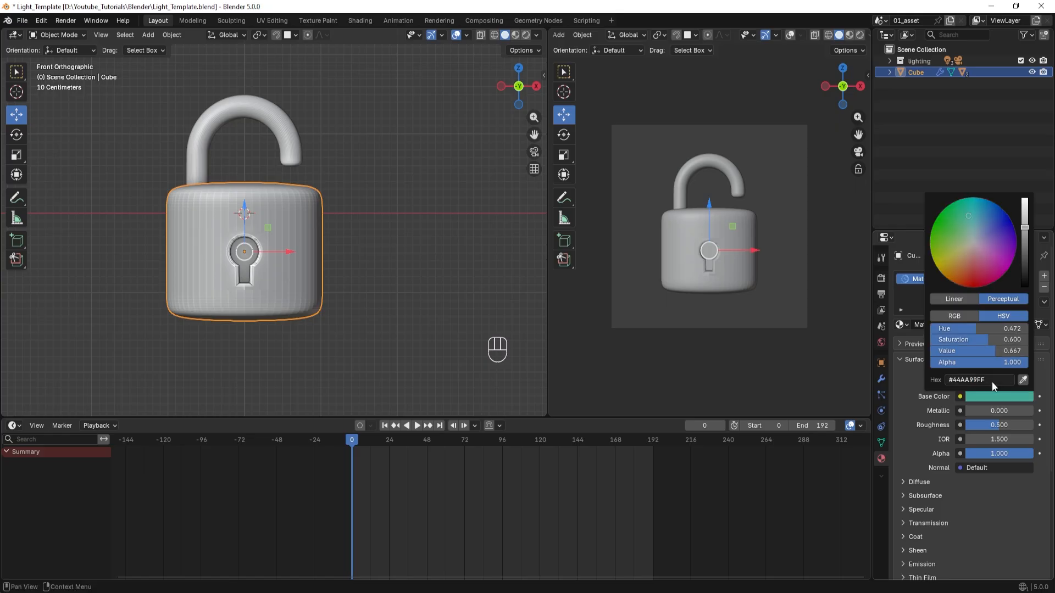
Switch the camera viewport to Rendered shading and set the body material's Base Color to hex 4a90e2.
left_click(860, 37)
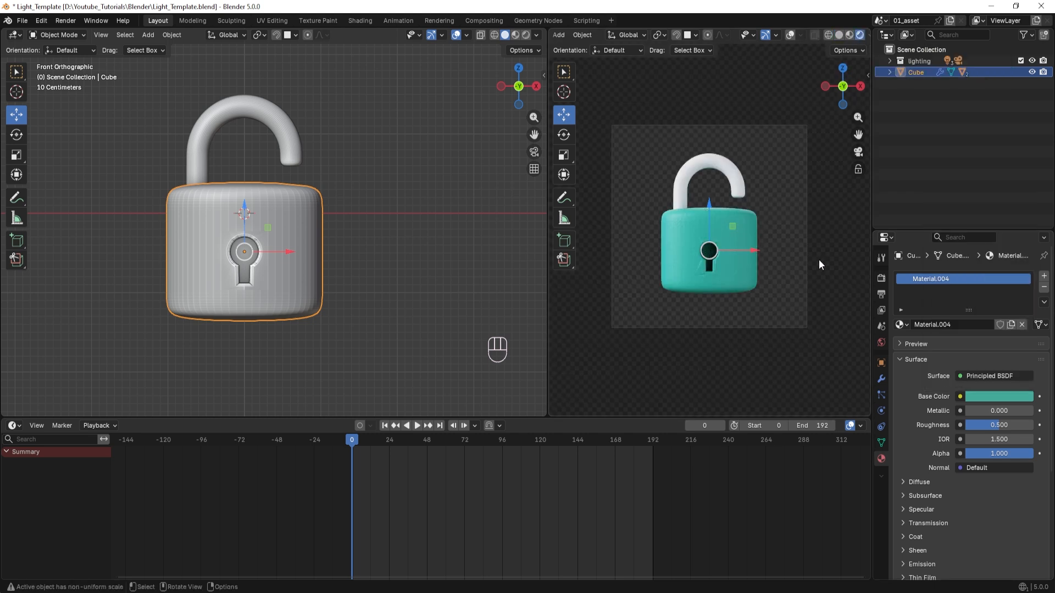
left_click(996, 397)
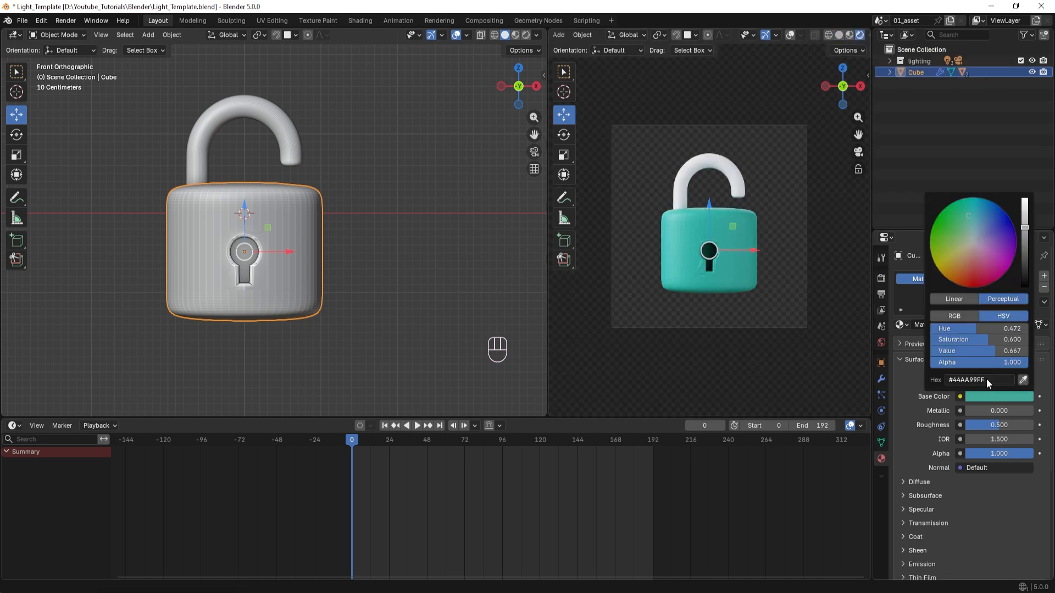
left_click(987, 378)
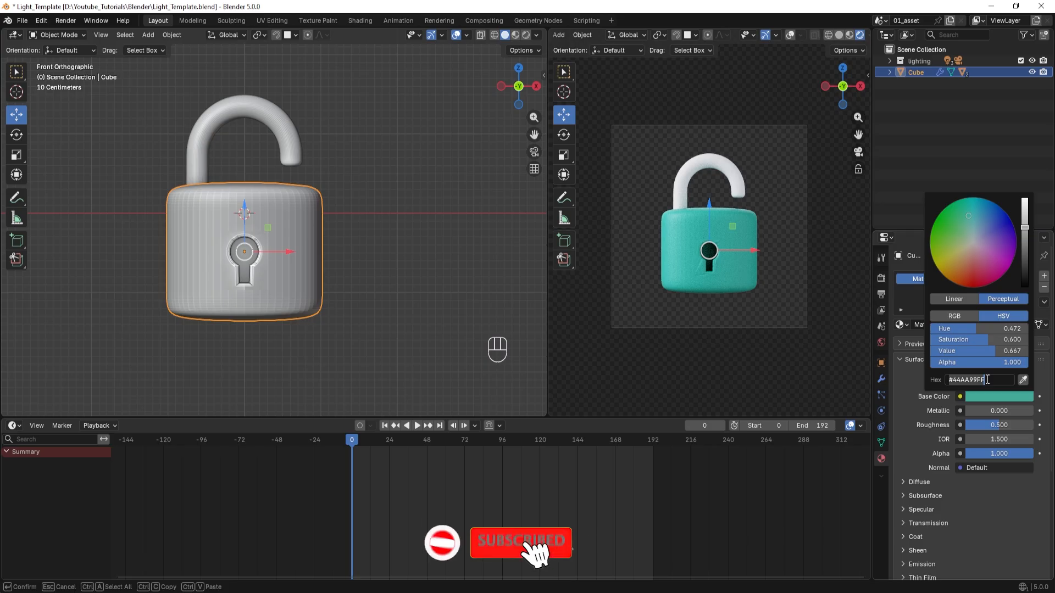
type("4a9")
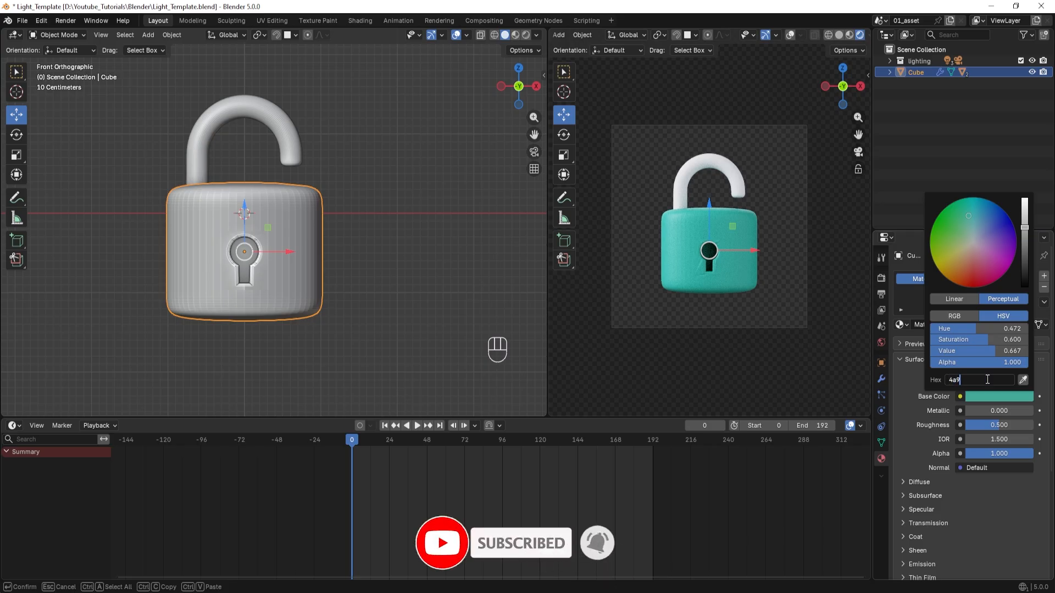
type("0e2")
key("Return")
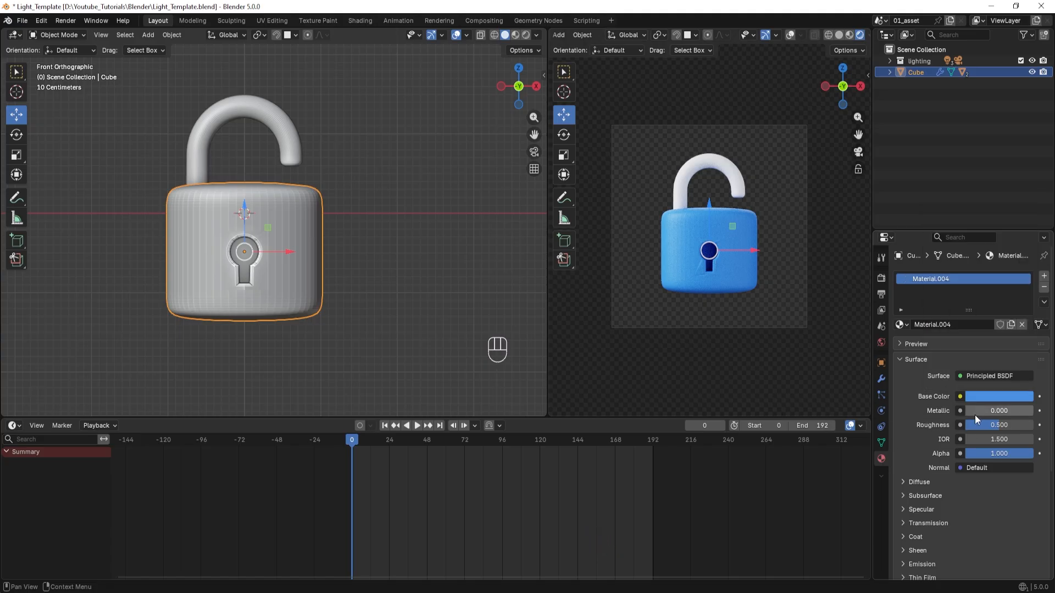
Set the body material's Roughness to 0.4 and select the shackle.
left_click(1001, 427)
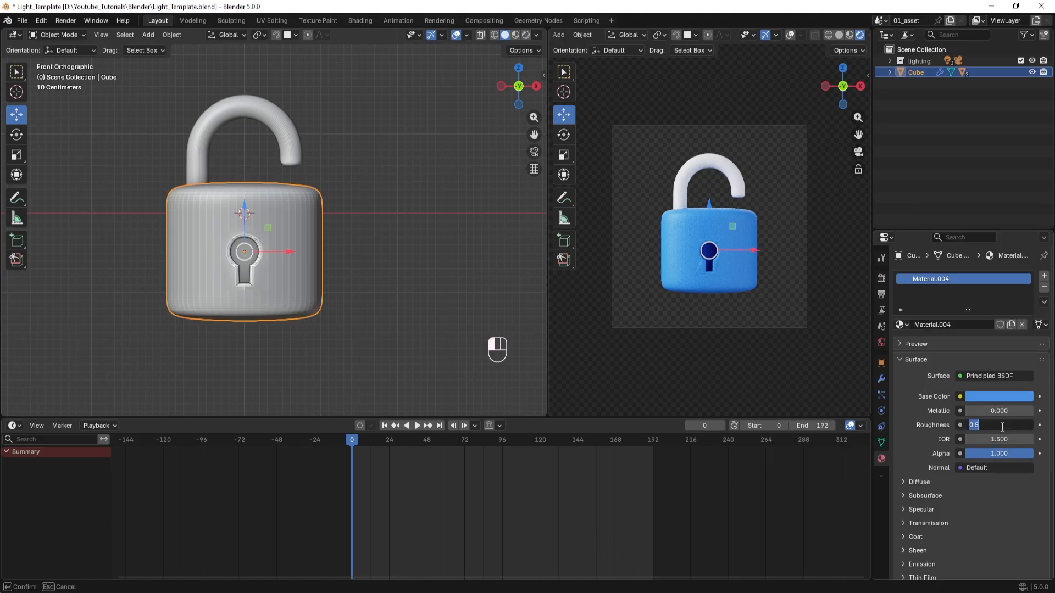
type("0.4")
key("Return")
left_click(736, 192)
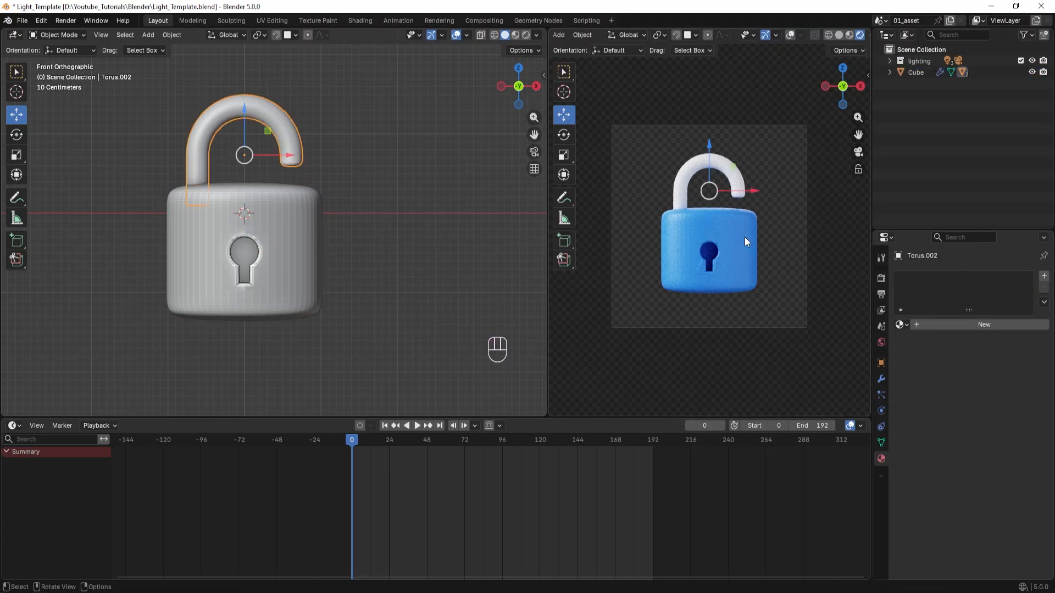
Create a new material on the shackle and set its Base Color to hex a7aaabff.
left_click(974, 320)
left_click(994, 397)
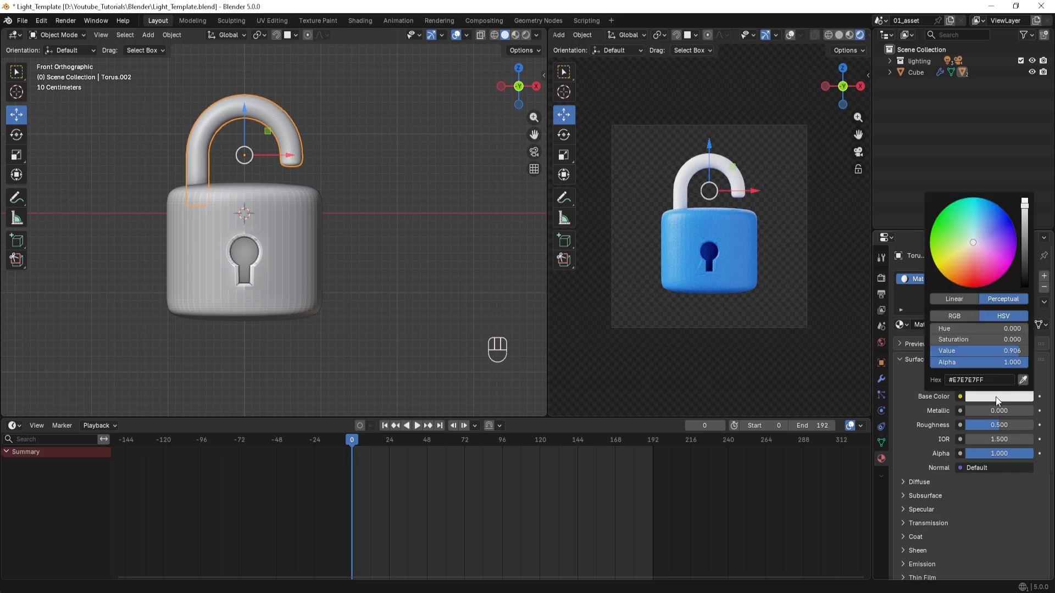
left_click(992, 380)
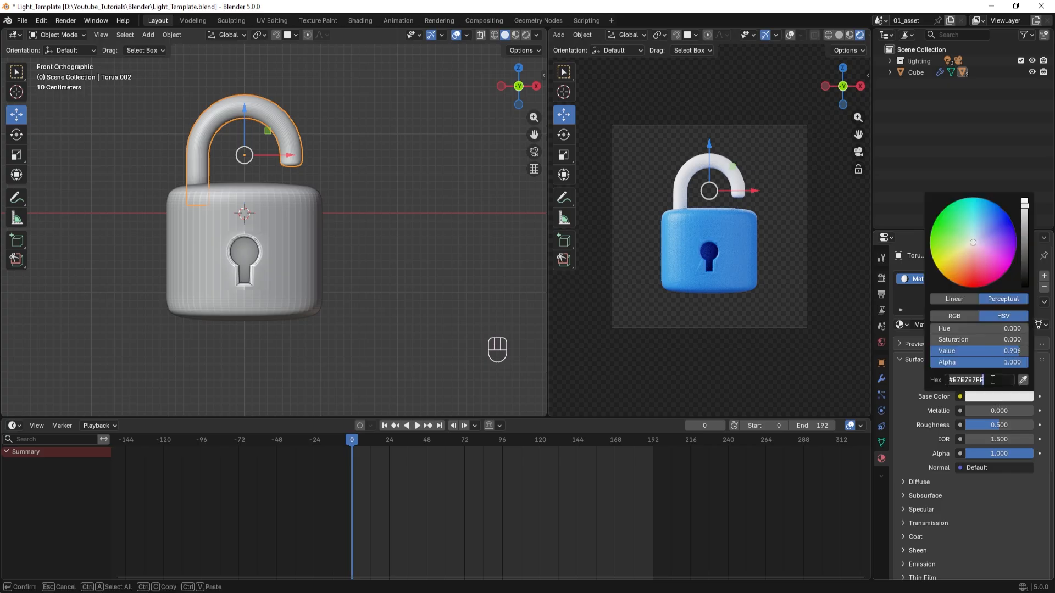
type("a7aaabff")
key("Return")
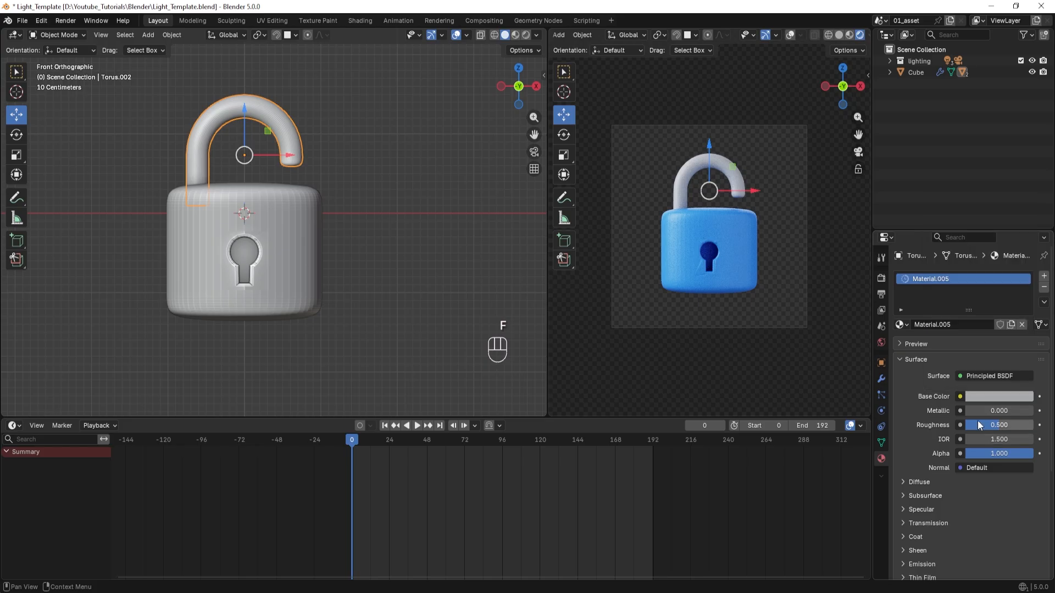
Set the shackle material's Metallic to 1 and Roughness to 0.4, and deselect the shackle.
left_click(1016, 415)
type("1")
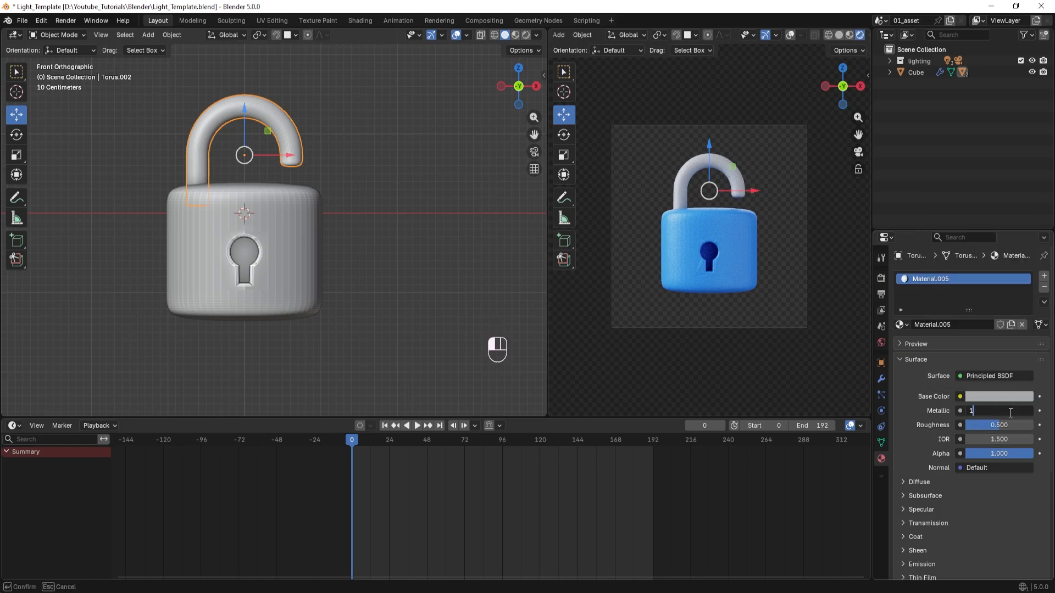
key("Return")
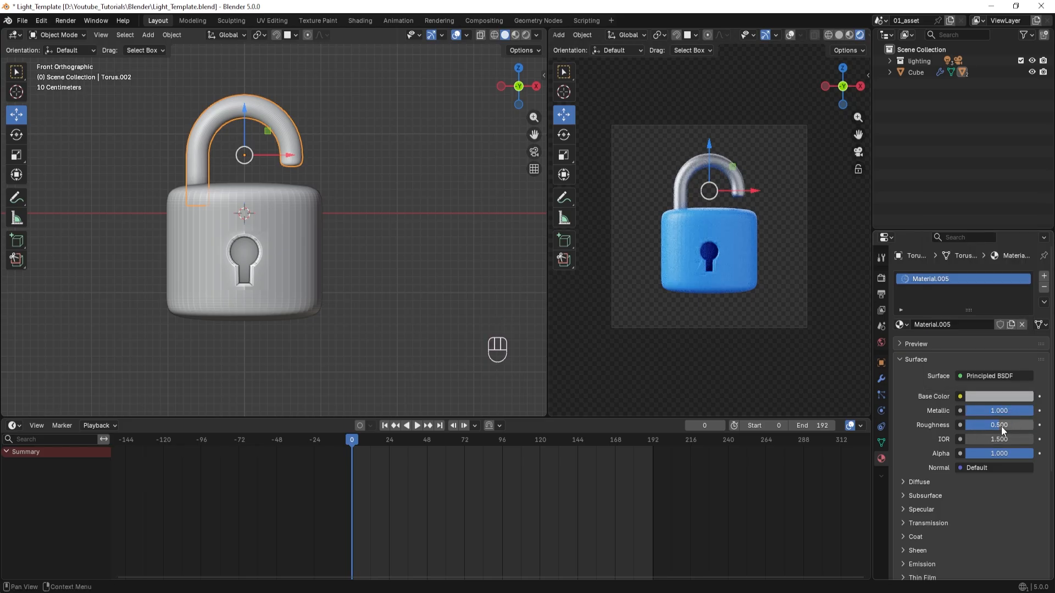
left_click(1001, 425)
type("0.4")
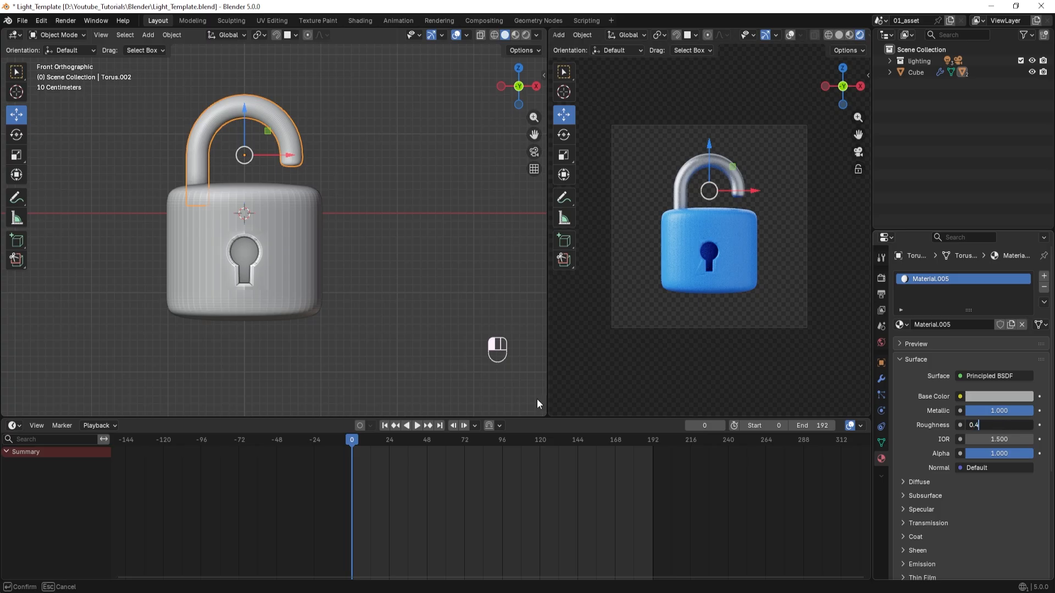
key("Return")
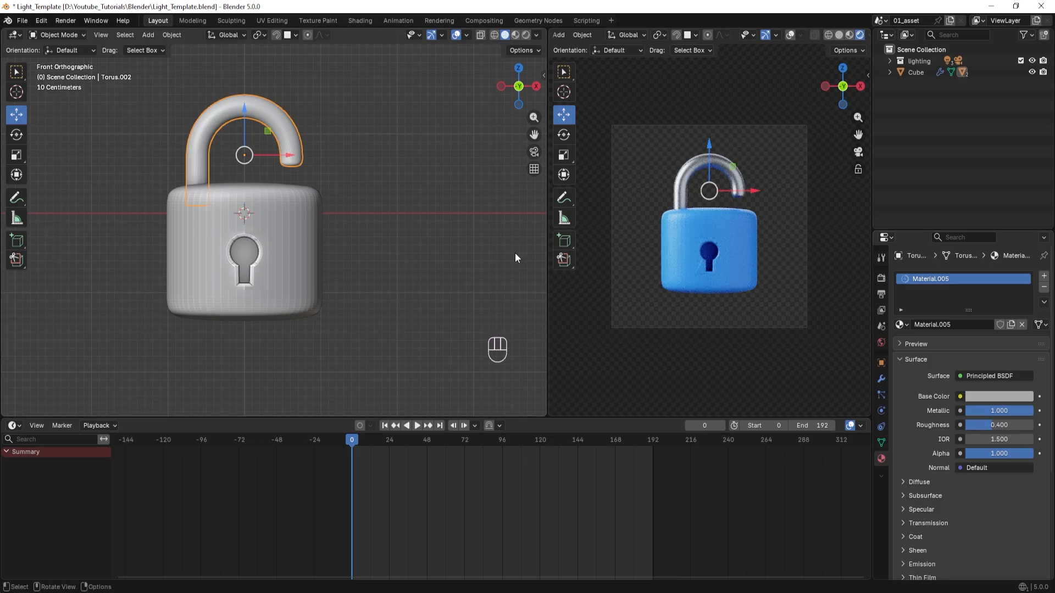
left_click(383, 262)
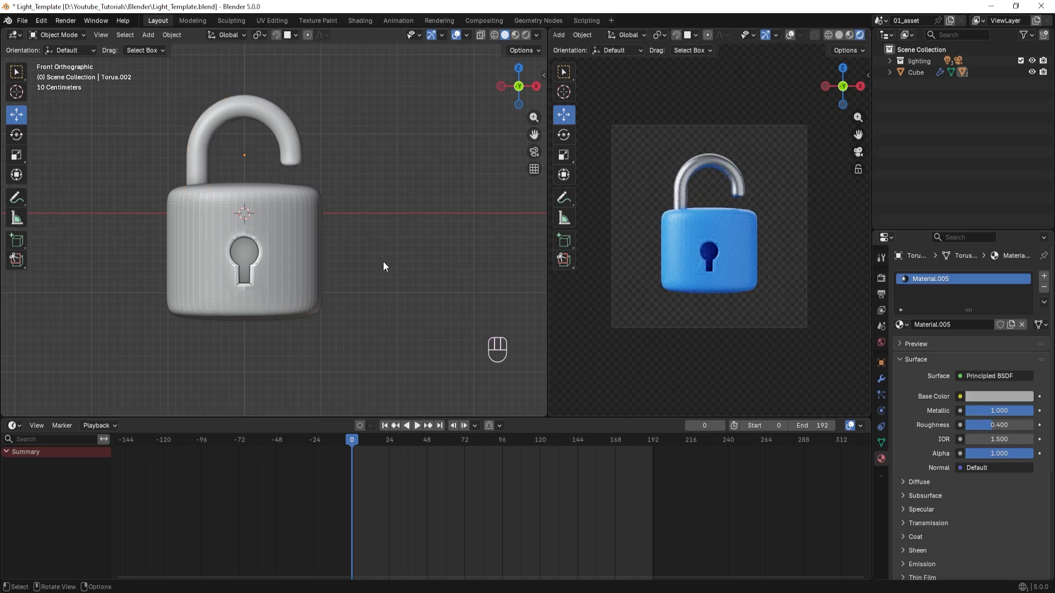
Move the Cube padlock body into a new collection named Lock.
left_click(915, 72)
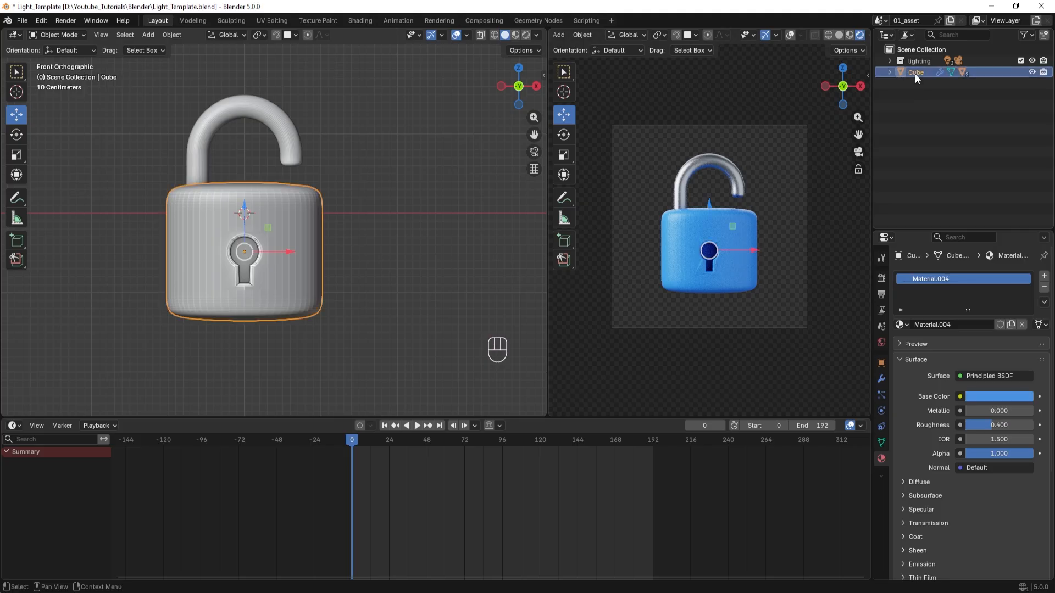
key("m")
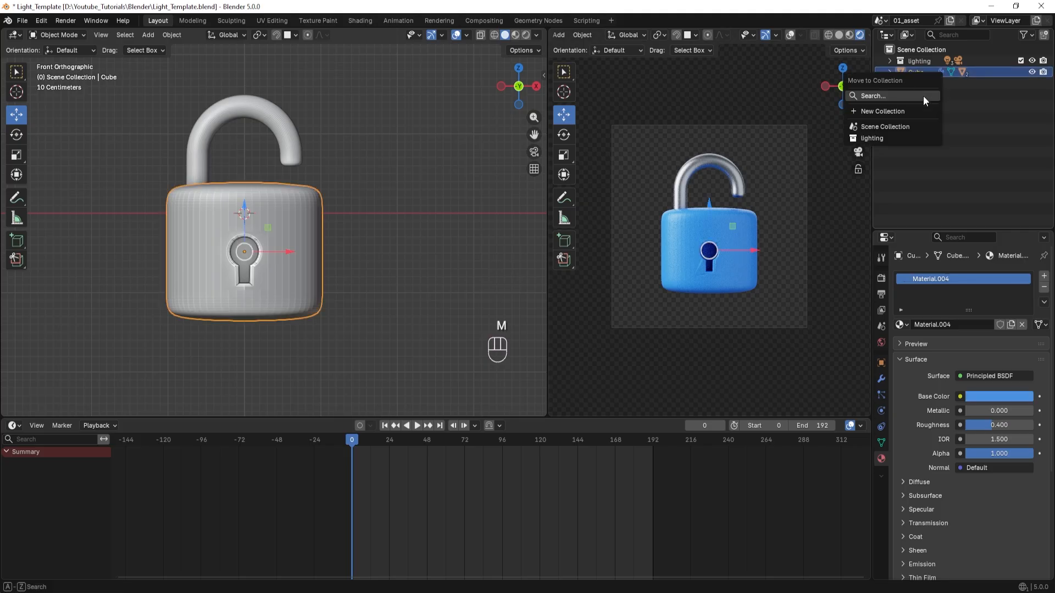
left_click(873, 113)
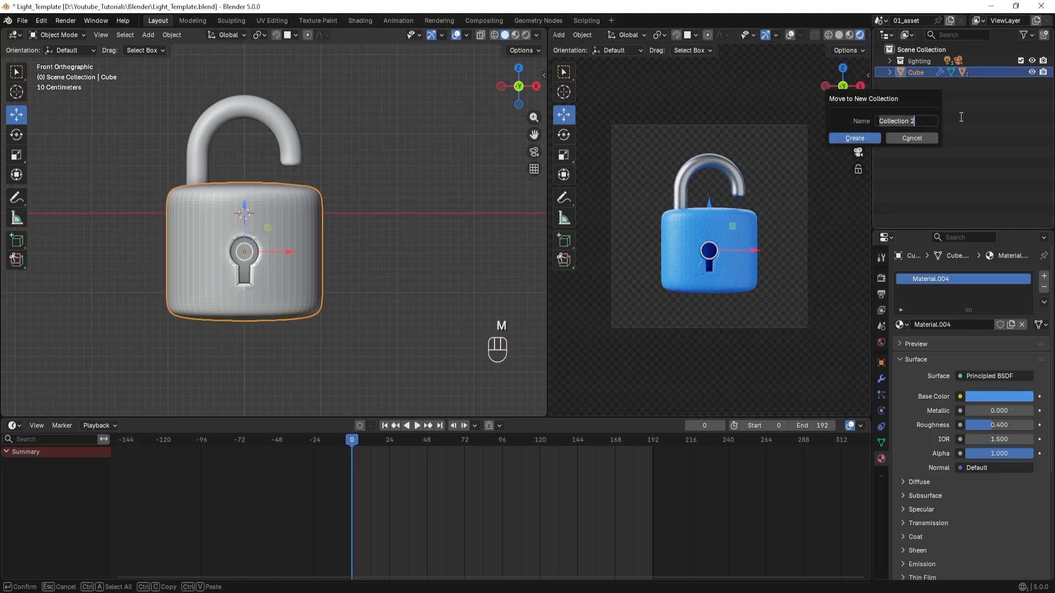
type("LOck")
key("BackSpace")
key("BackSpace")
key("BackSpace")
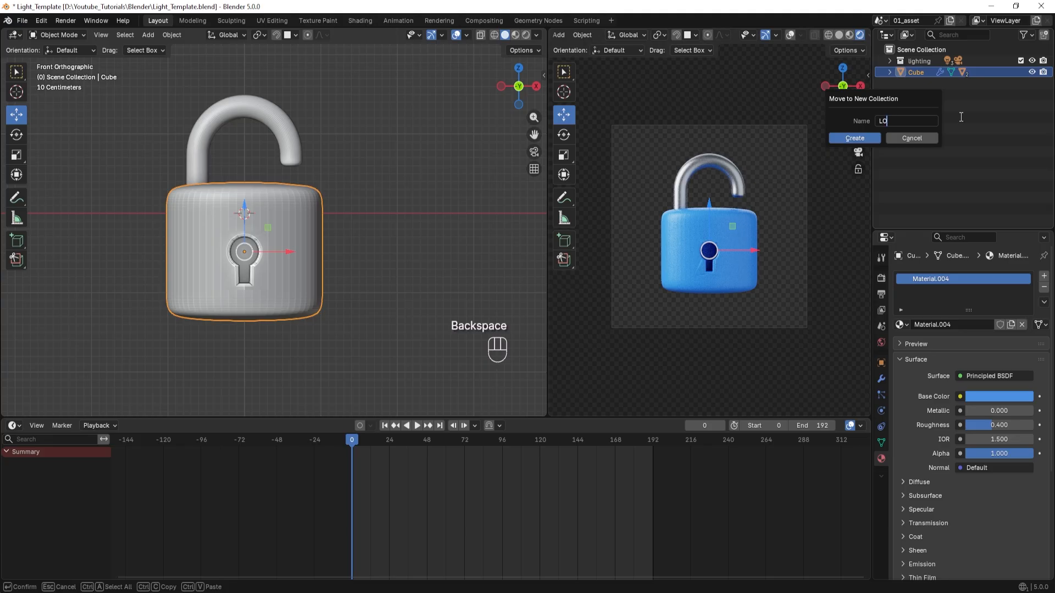
type("ock")
left_click(855, 138)
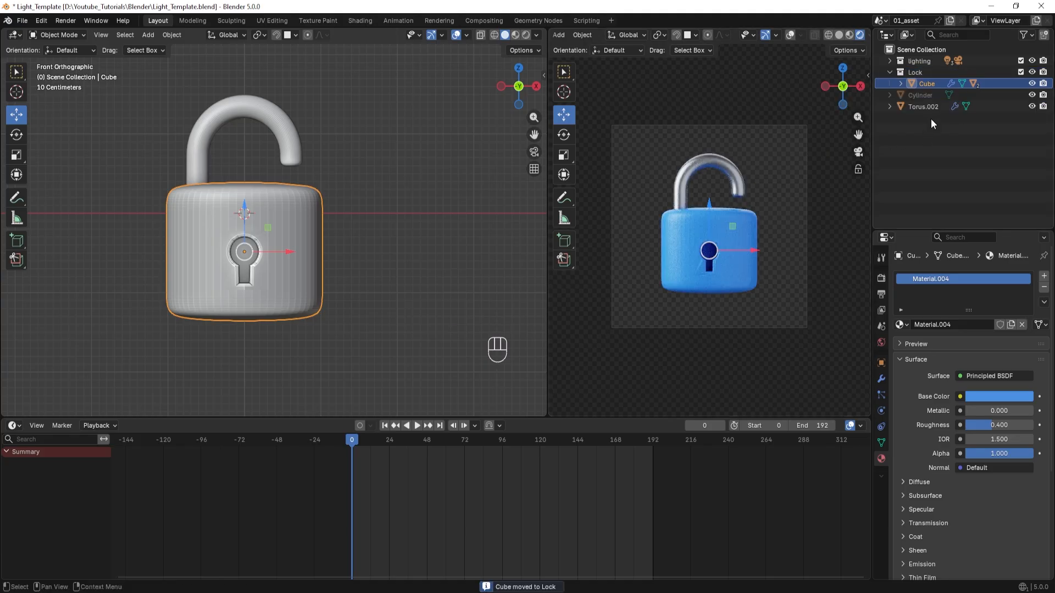
Move the Cylinder and Torus.002 objects into the Lock collection, collapse it and clear the selection.
left_click(930, 116)
left_click(923, 98, "shift")
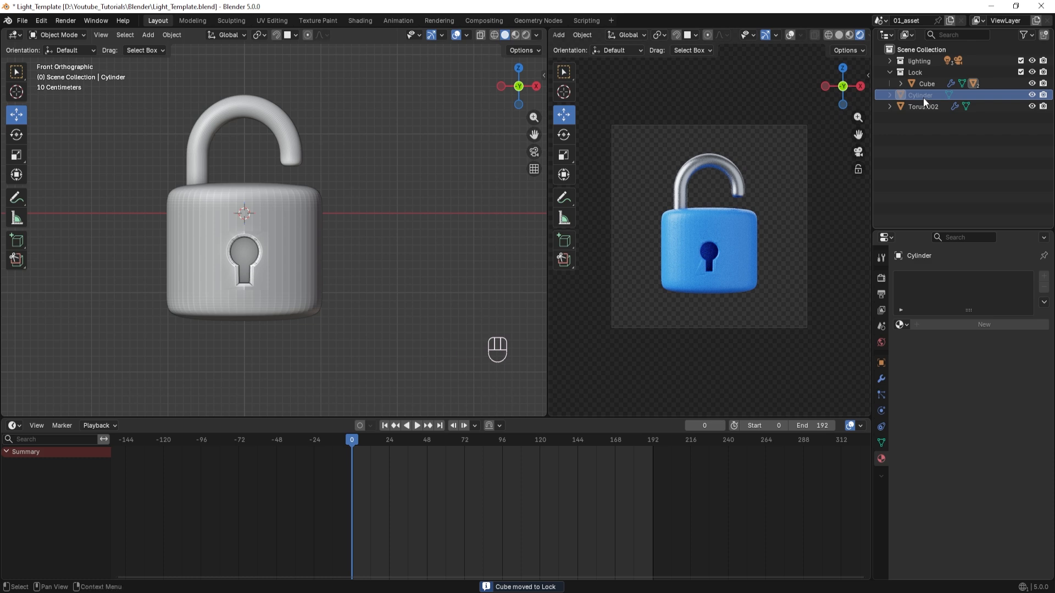
left_click_drag(923, 96, 920, 82)
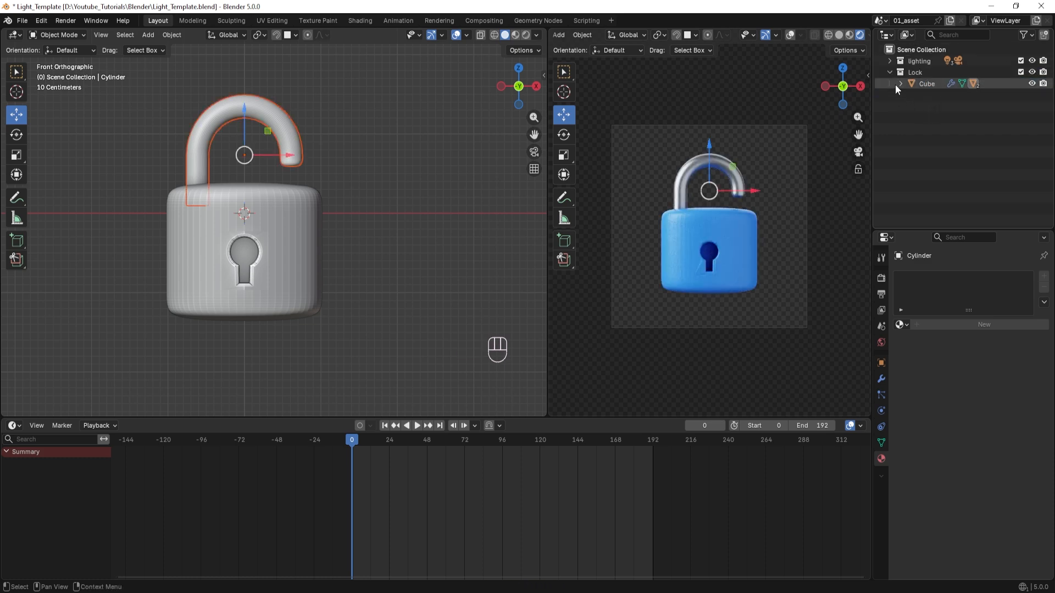
left_click(889, 72)
left_click(371, 265)
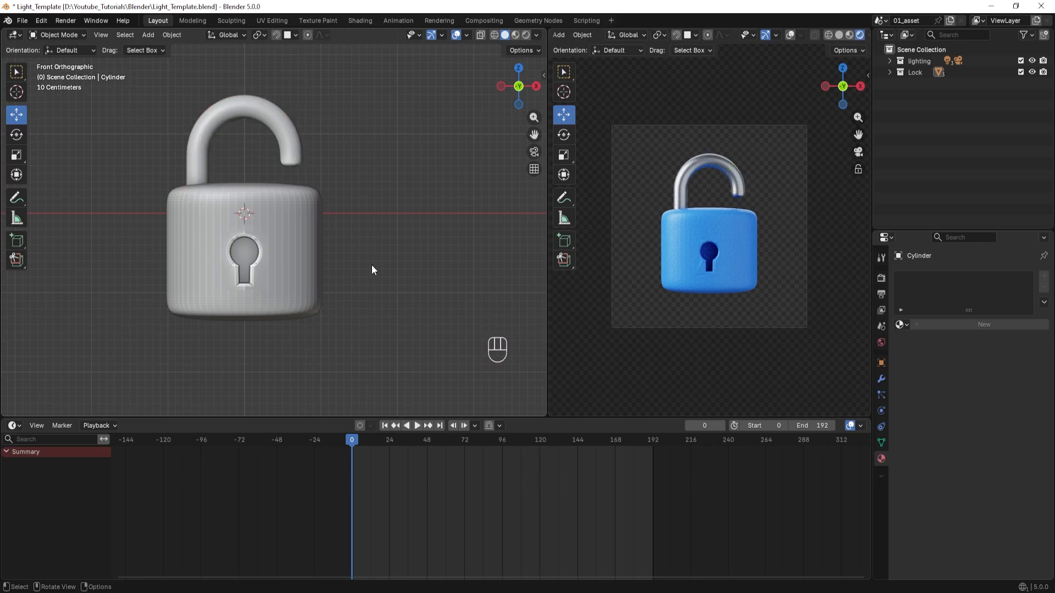